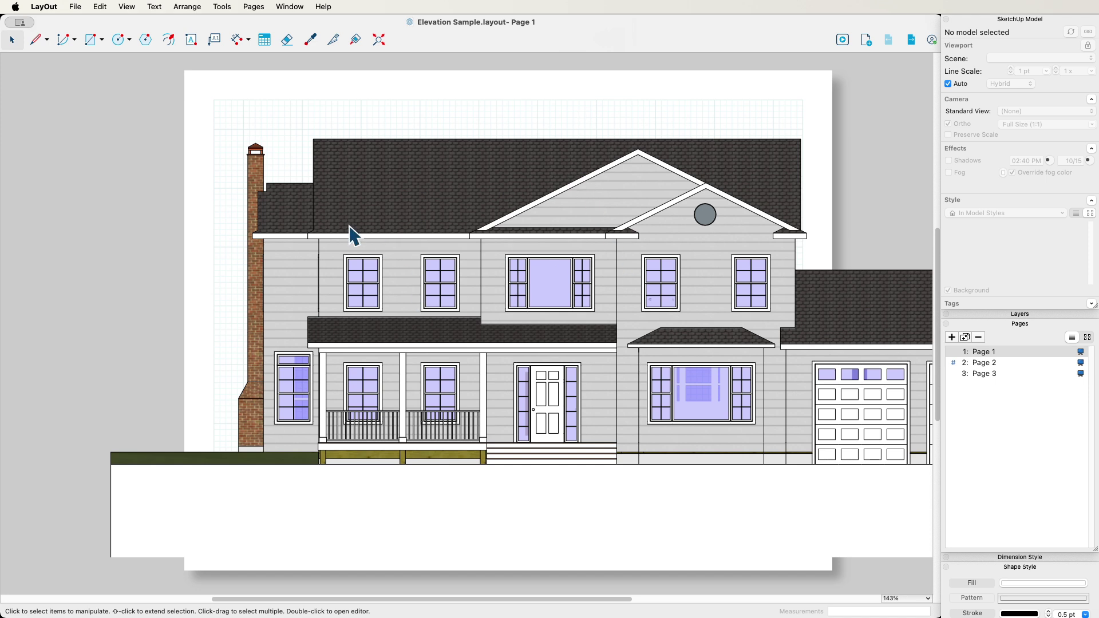
Nudge the house elevation viewport left and trim its left side, undoing a rescaling narrow.
{"action": "left_click", "coordinate": [458, 257]}
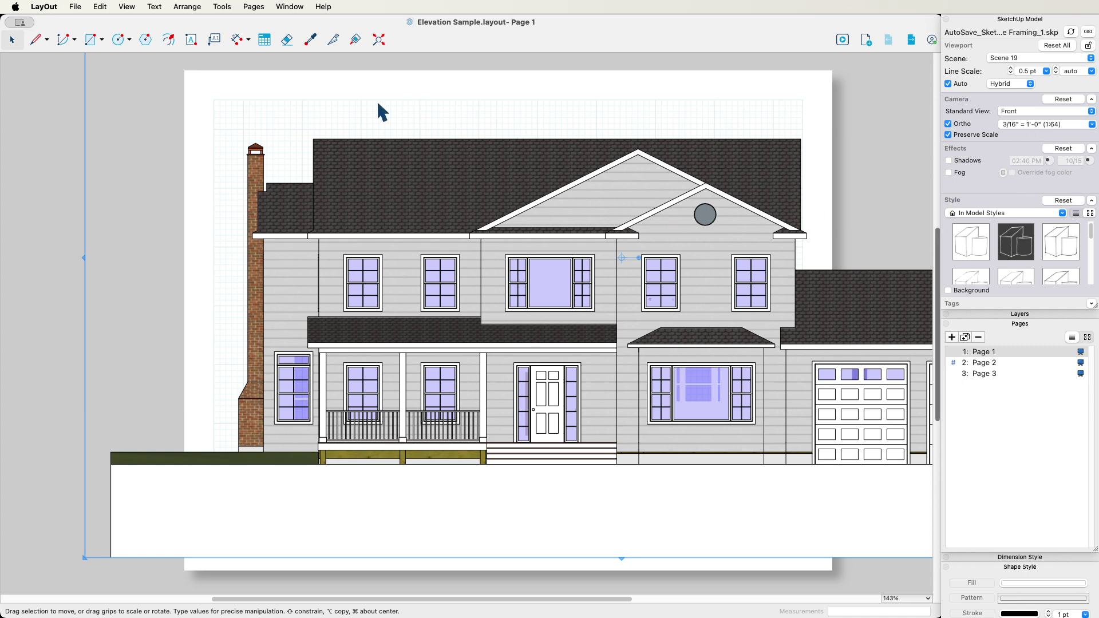
{"action": "mouse_move", "coordinate": [535, 289]}
{"action": "left_mouse_down"}
{"action": "mouse_move", "coordinate": [422, 290]}
{"action": "mouse_move", "coordinate": [552, 287]}
{"action": "mouse_move", "coordinate": [489, 284]}
{"action": "mouse_move", "coordinate": [522, 290]}
{"action": "mouse_move", "coordinate": [493, 287]}
{"action": "mouse_move", "coordinate": [502, 286]}
{"action": "left_mouse_up"}
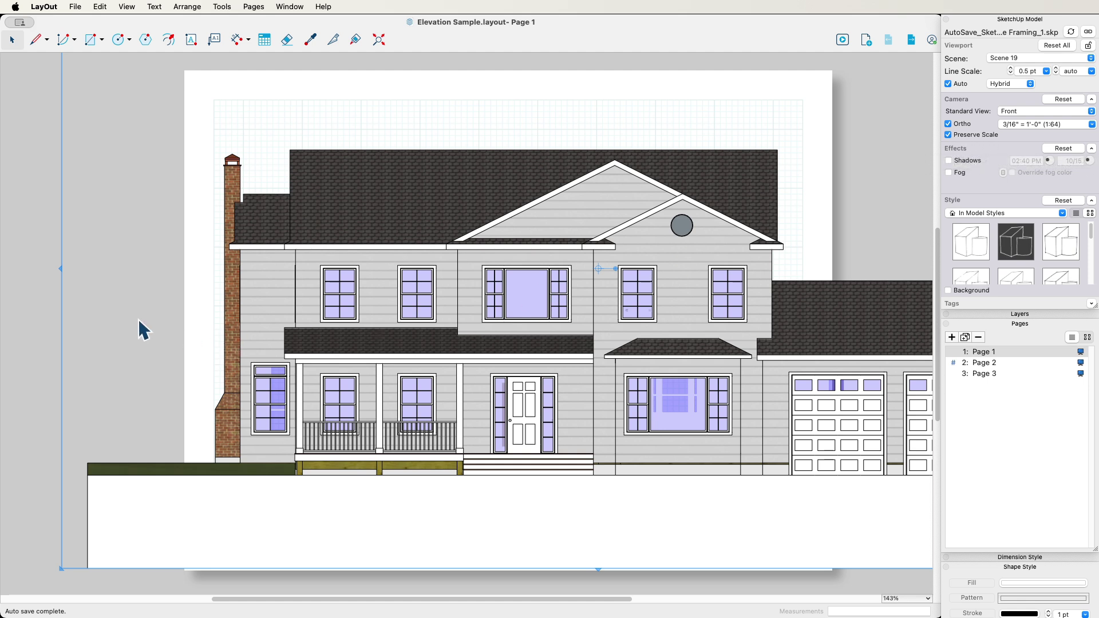
{"action": "left_click_drag", "start_coordinate": [59, 269], "coordinate": [203, 273]}
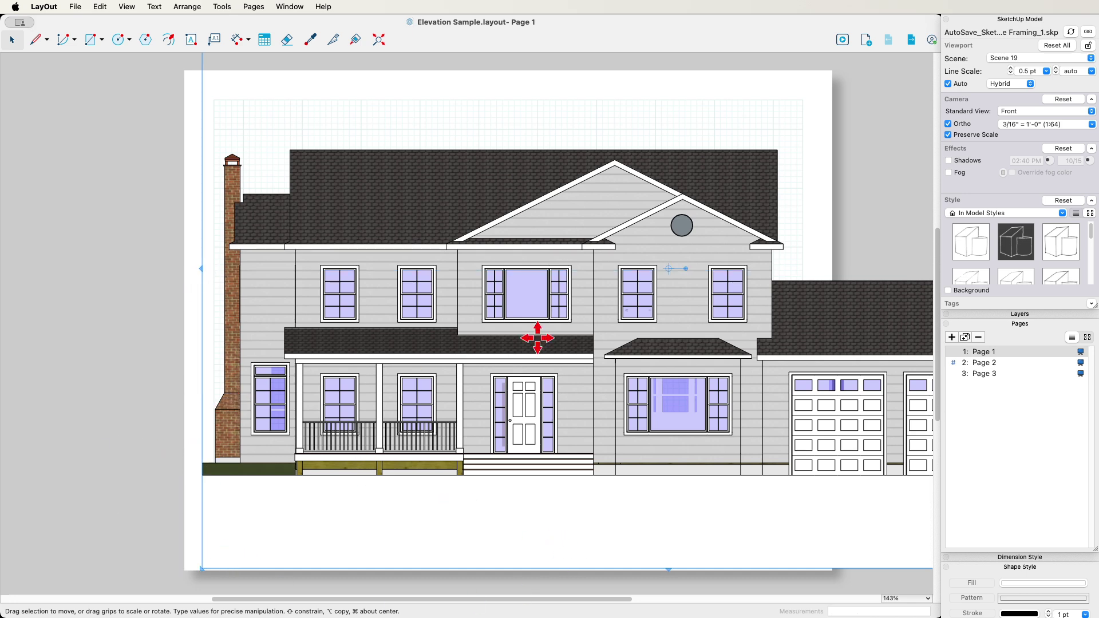
{"action": "scroll", "coordinate": [53, 319], "scroll_direction": "down", "scroll_amount": 4}
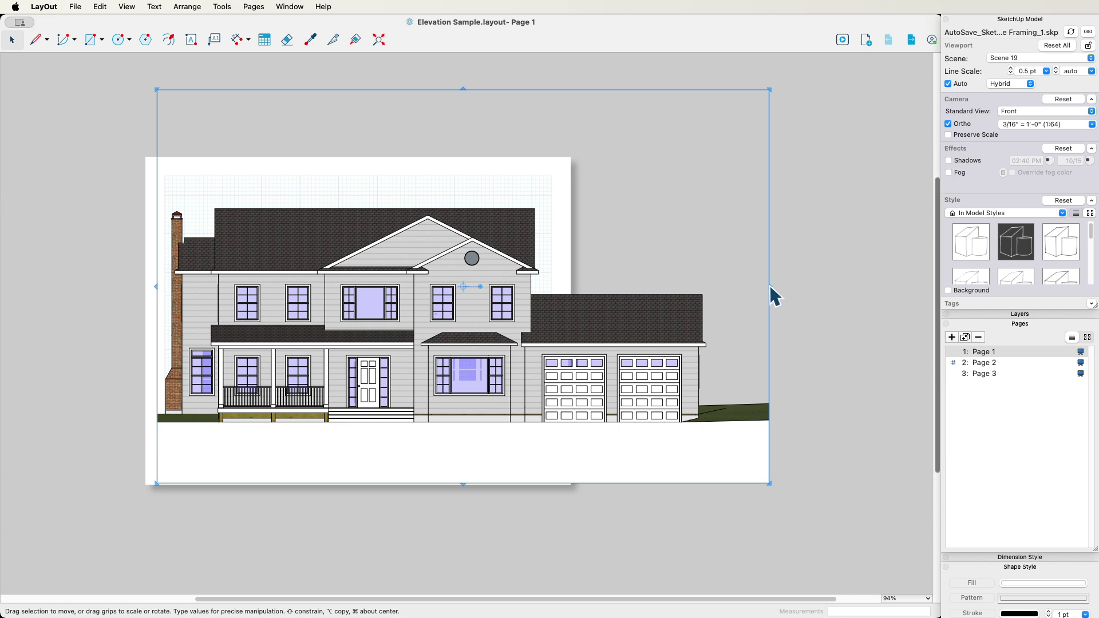
{"action": "left_click_drag", "start_coordinate": [771, 288], "coordinate": [644, 287]}
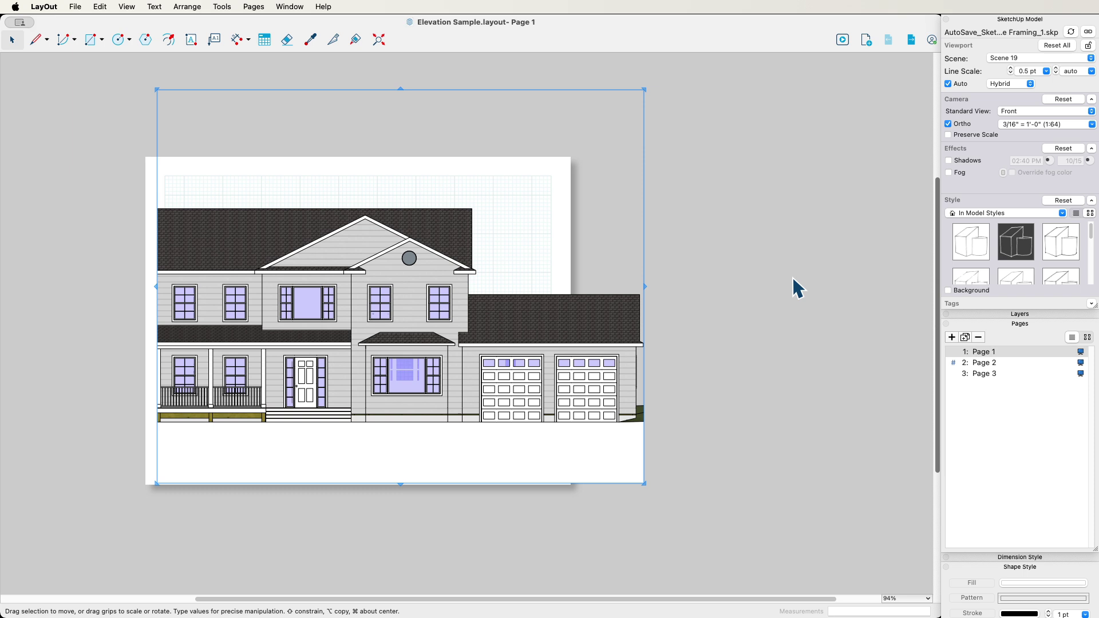
{"action": "key", "text": "super+z"}
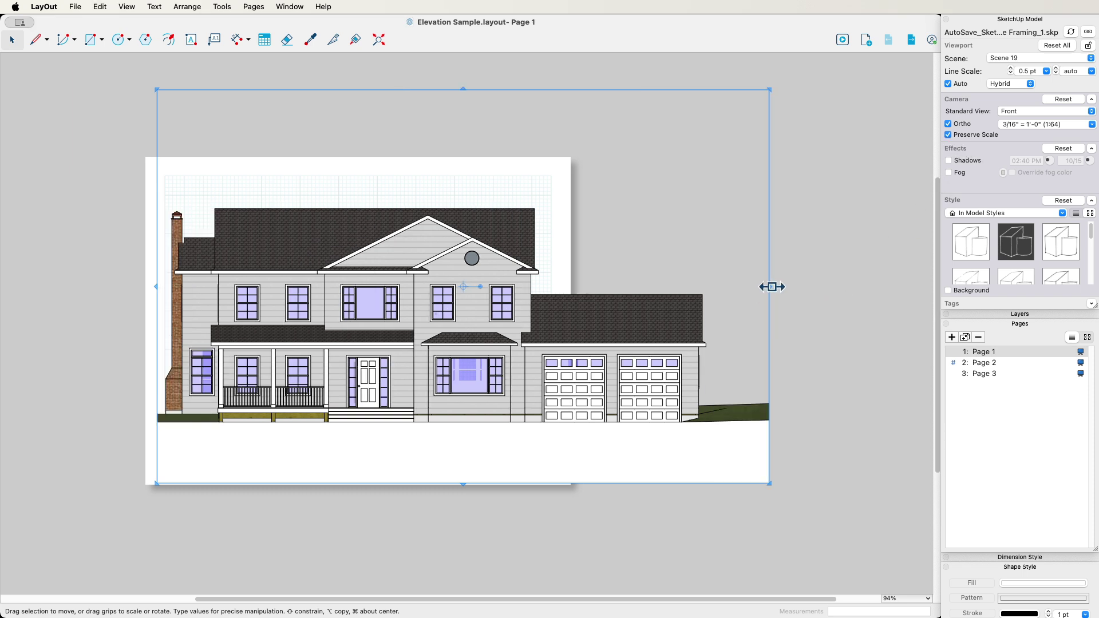
Crop the viewport's right edge to the main house at its 3/16" scale and reposition it.
{"action": "left_click_drag", "start_coordinate": [770, 286], "coordinate": [461, 184]}
{"action": "scroll", "coordinate": [473, 252], "scroll_direction": "up", "scroll_amount": 10}
{"action": "scroll", "coordinate": [471, 222], "scroll_direction": "down", "scroll_amount": 10}
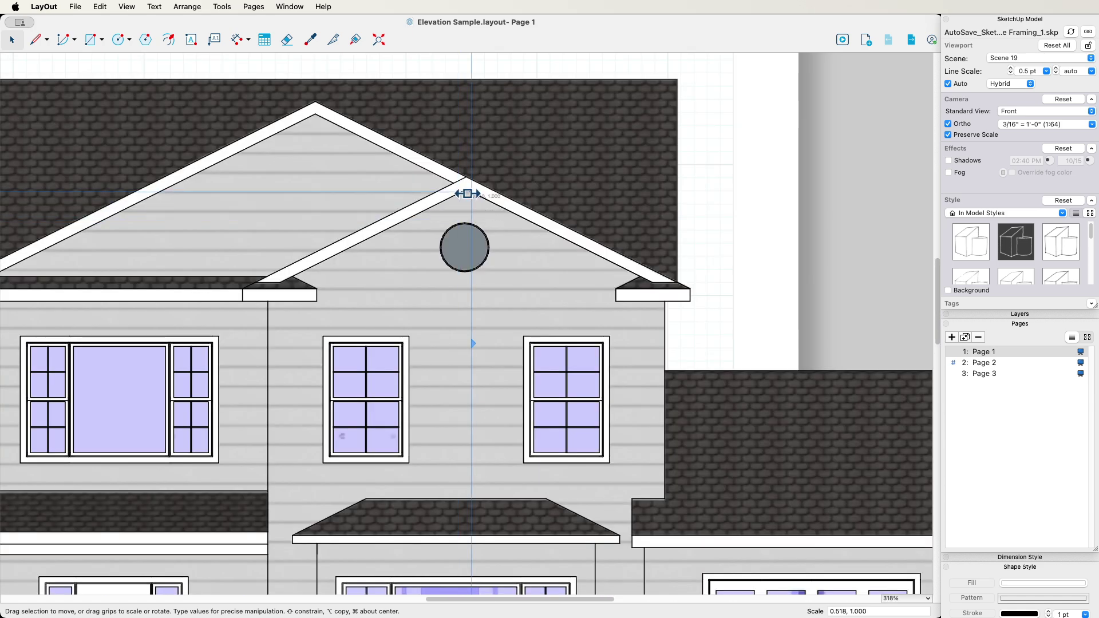
{"action": "left_click_drag", "start_coordinate": [877, 400], "coordinate": [802, 363]}
{"action": "scroll", "coordinate": [801, 363], "scroll_direction": "down", "scroll_amount": 5}
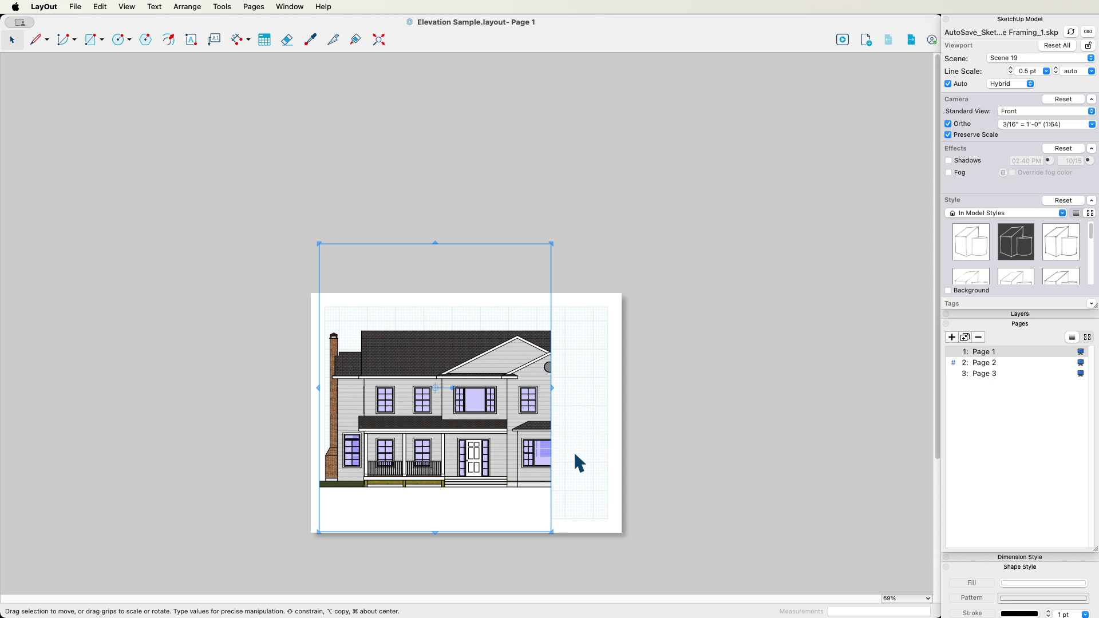
{"action": "left_click_drag", "start_coordinate": [403, 433], "coordinate": [433, 439]}
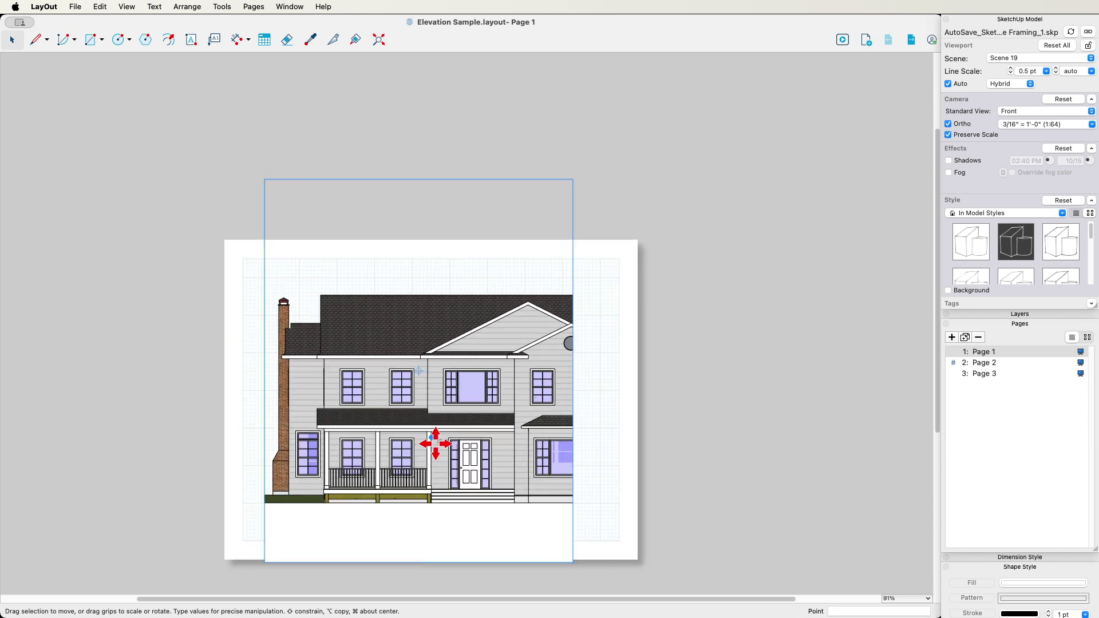
{"action": "left_click", "coordinate": [669, 419]}
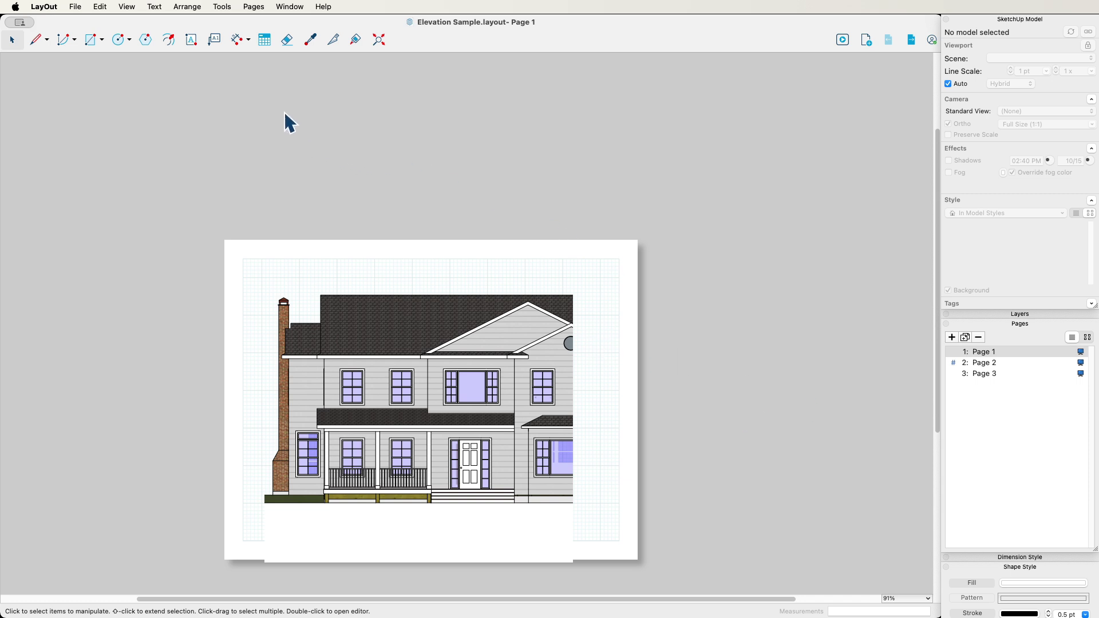
Draw a vertical line along the elevation's cropped right edge.
{"action": "left_click", "coordinate": [36, 39]}
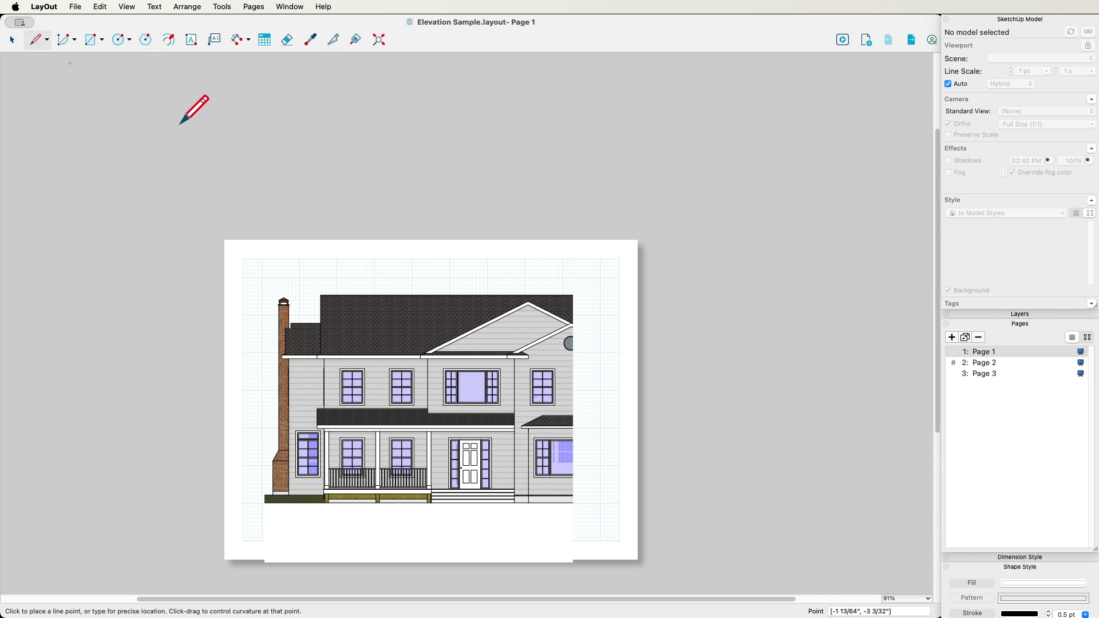
{"action": "left_click", "coordinate": [573, 272]}
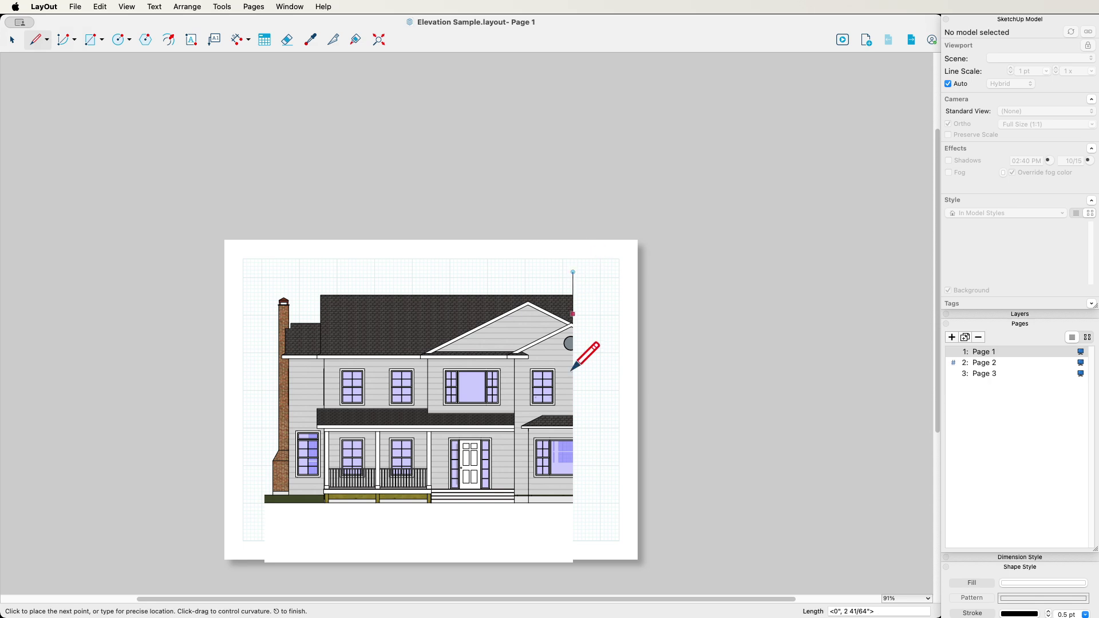
{"action": "left_click", "coordinate": [573, 522]}
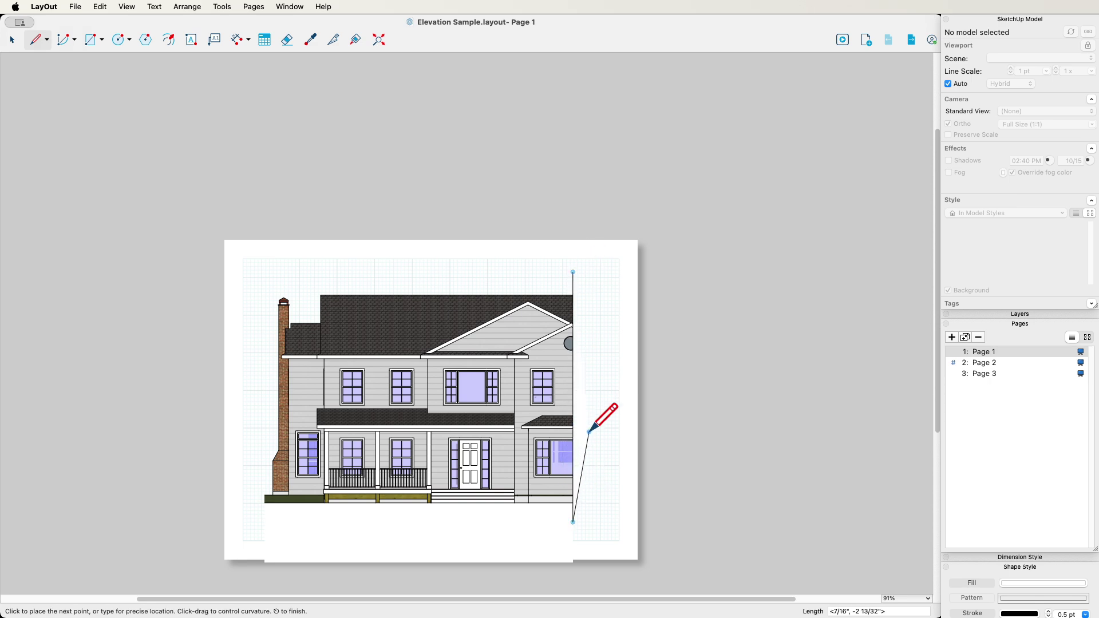
{"action": "key", "text": "Escape"}
{"action": "scroll", "coordinate": [585, 392], "scroll_direction": "up", "scroll_amount": 10}
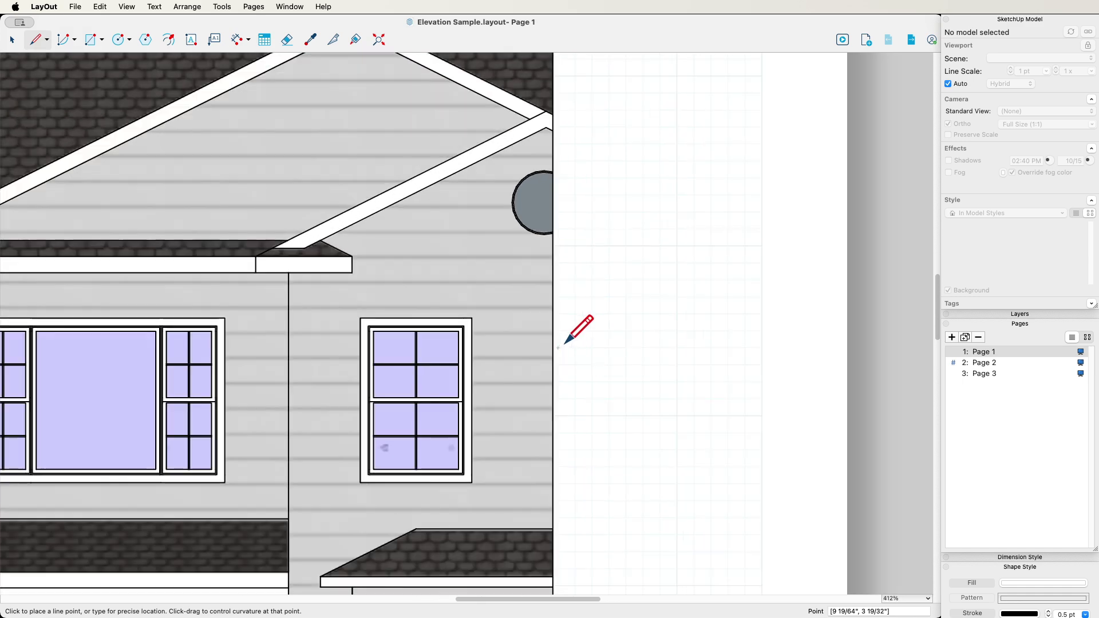
Draw a Z-shaped break mark beside the edge line and remove its fill.
{"action": "left_click", "coordinate": [575, 347]}
{"action": "left_click", "coordinate": [524, 348]}
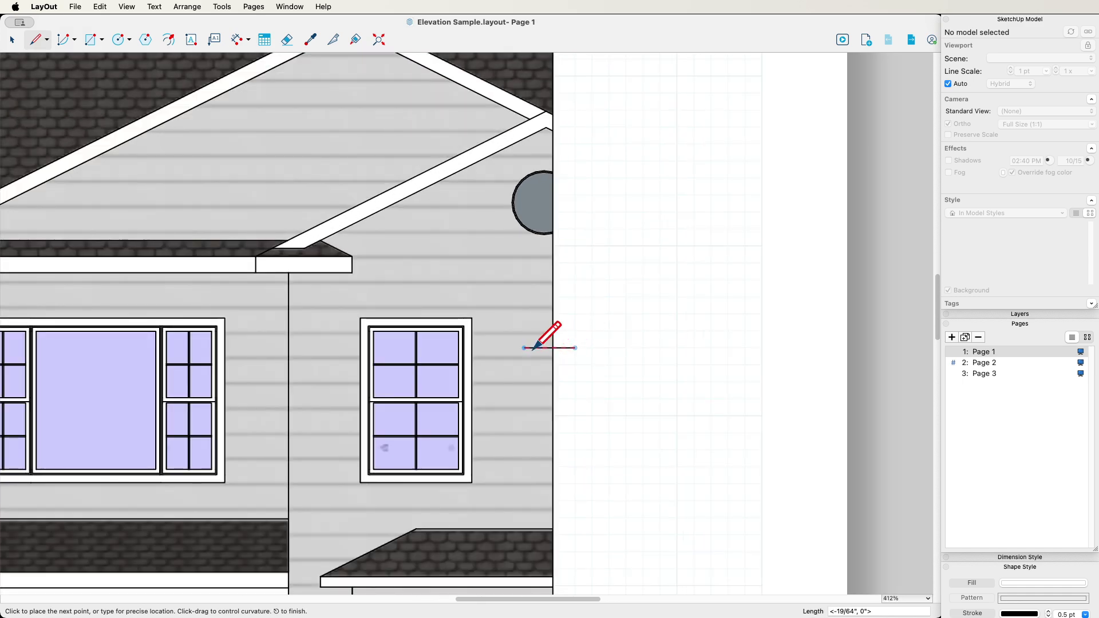
{"action": "left_click", "coordinate": [574, 382]}
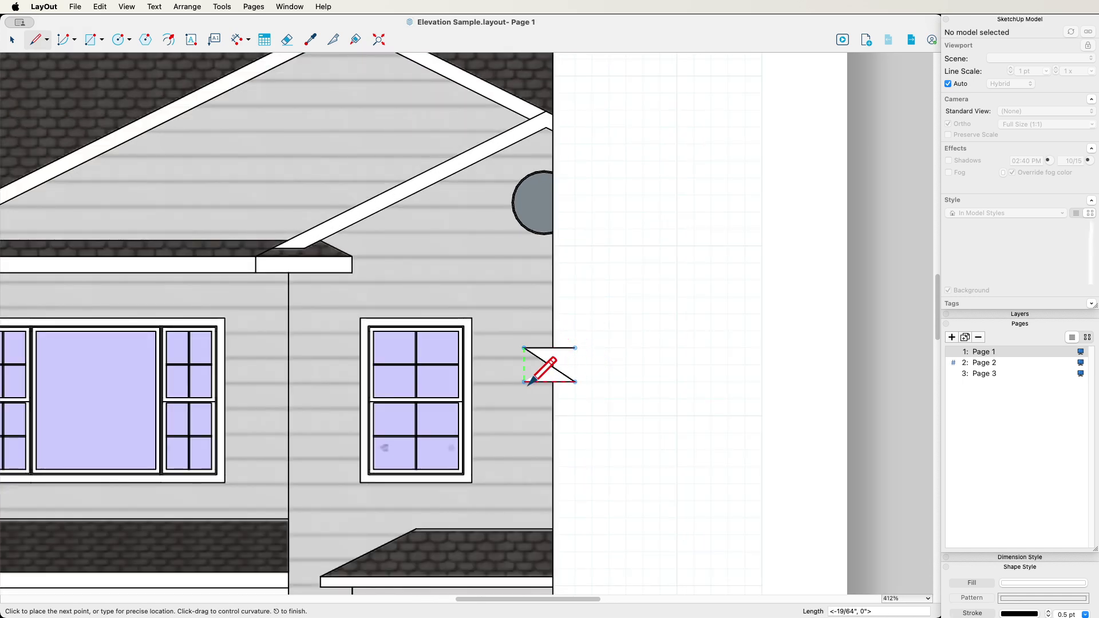
{"action": "left_click", "coordinate": [524, 382]}
{"action": "key", "text": "space"}
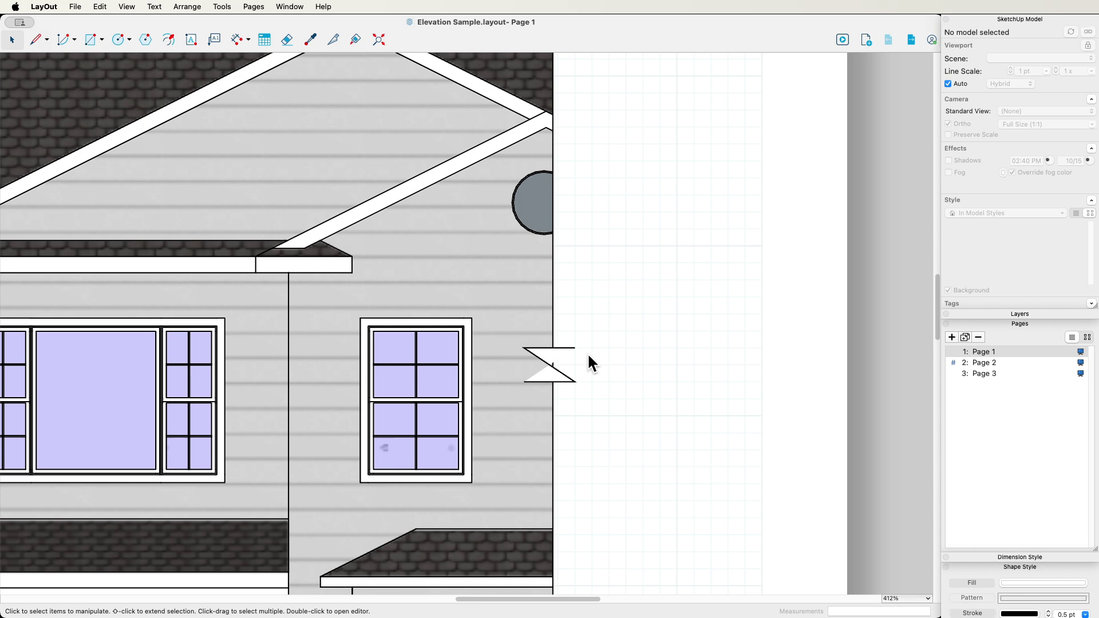
{"action": "left_click", "coordinate": [550, 363]}
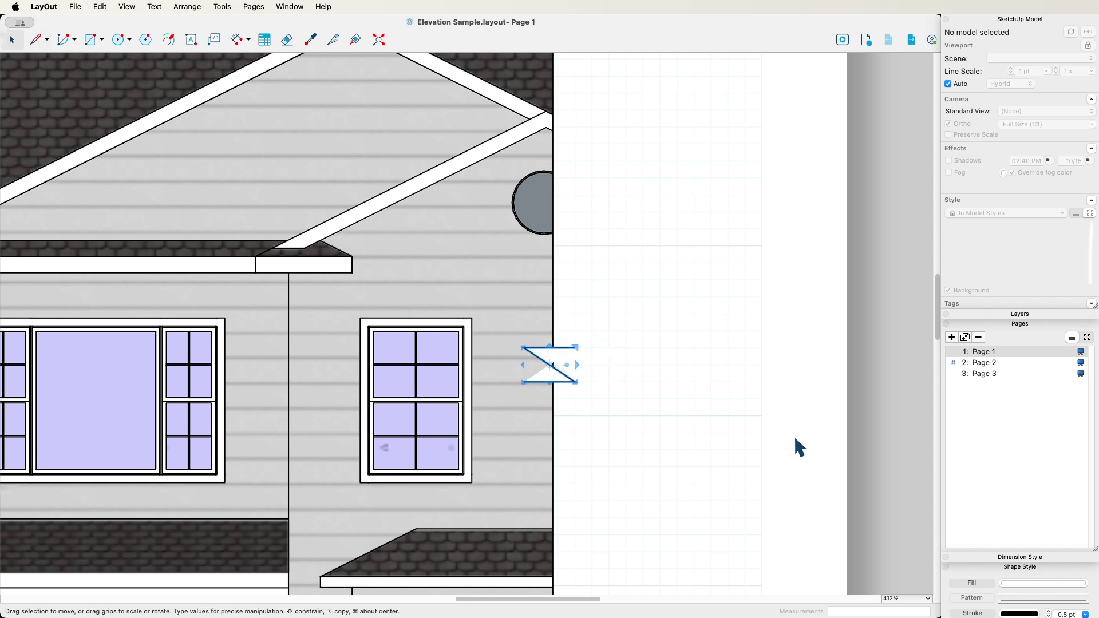
{"action": "left_click", "coordinate": [998, 324]}
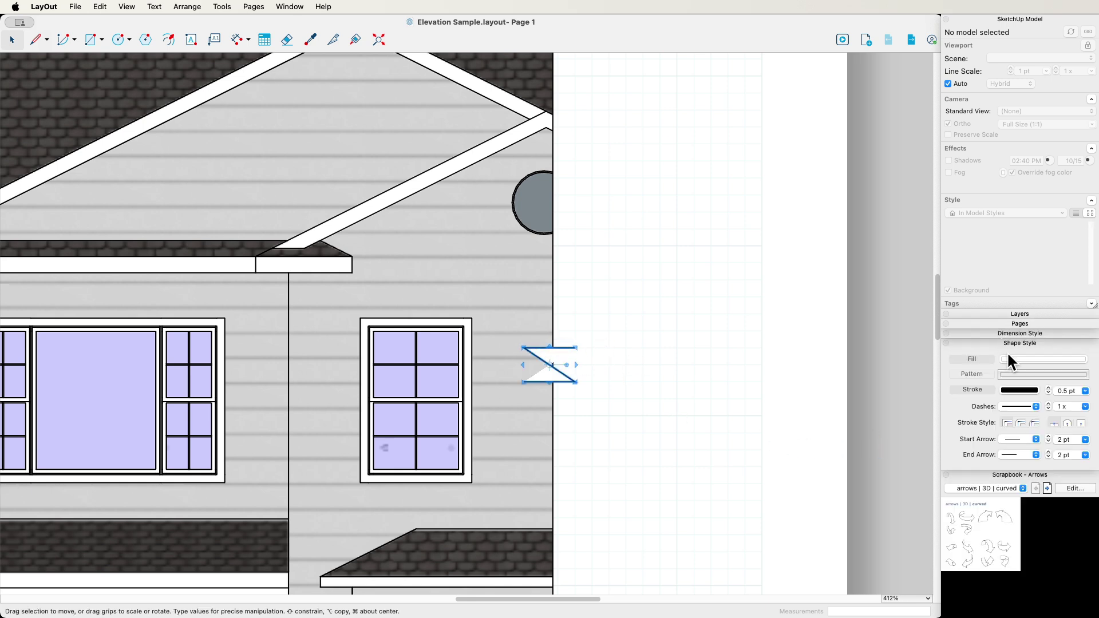
{"action": "left_click", "coordinate": [967, 356]}
{"action": "scroll", "coordinate": [723, 366], "scroll_direction": "down", "scroll_amount": 10}
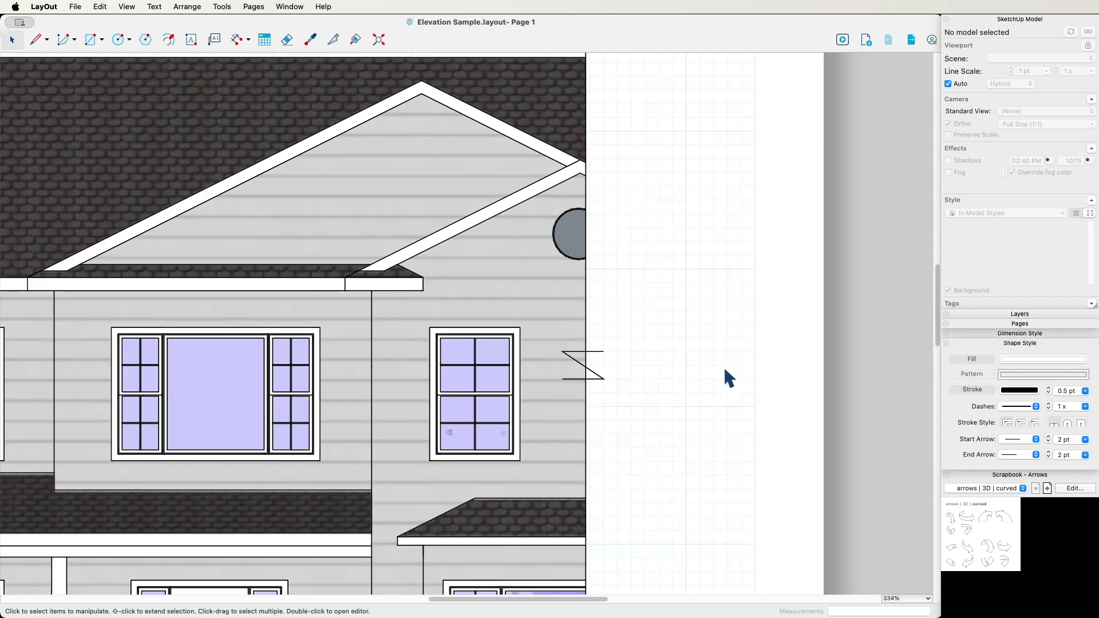
{"action": "scroll", "coordinate": [588, 408], "scroll_direction": "up", "scroll_amount": 2}
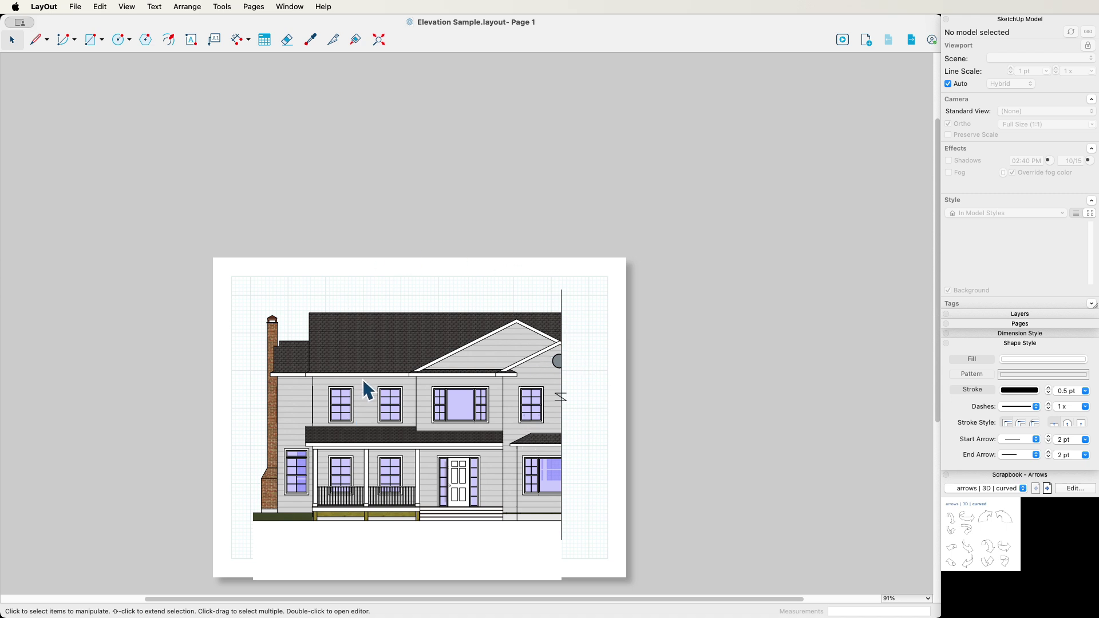
Crop the elevation viewport's bottom up to just below the ground line, then show the Pages list.
{"action": "left_click", "coordinate": [409, 578]}
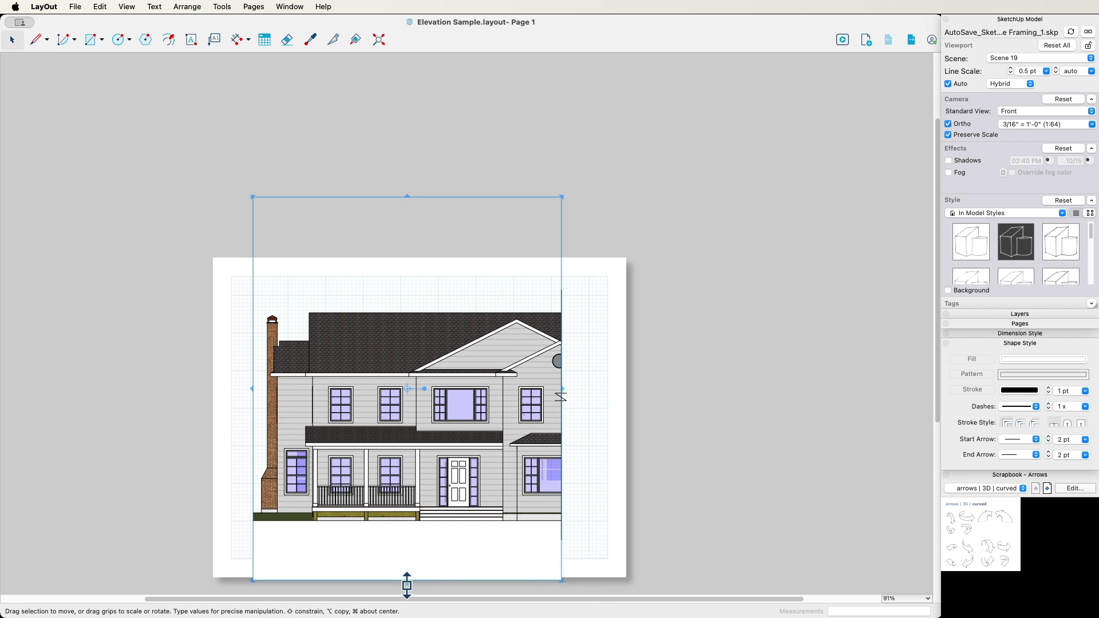
{"action": "mouse_move", "coordinate": [407, 580]}
{"action": "left_mouse_down"}
{"action": "mouse_move", "coordinate": [408, 525]}
{"action": "mouse_move", "coordinate": [424, 533]}
{"action": "left_mouse_up"}
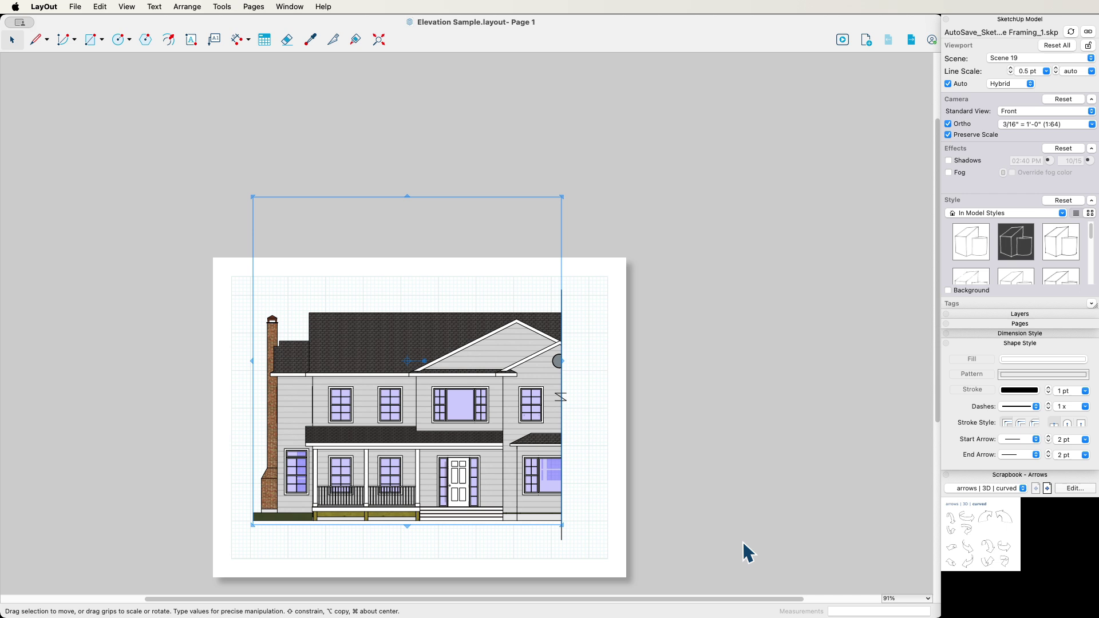
{"action": "left_click", "coordinate": [726, 554]}
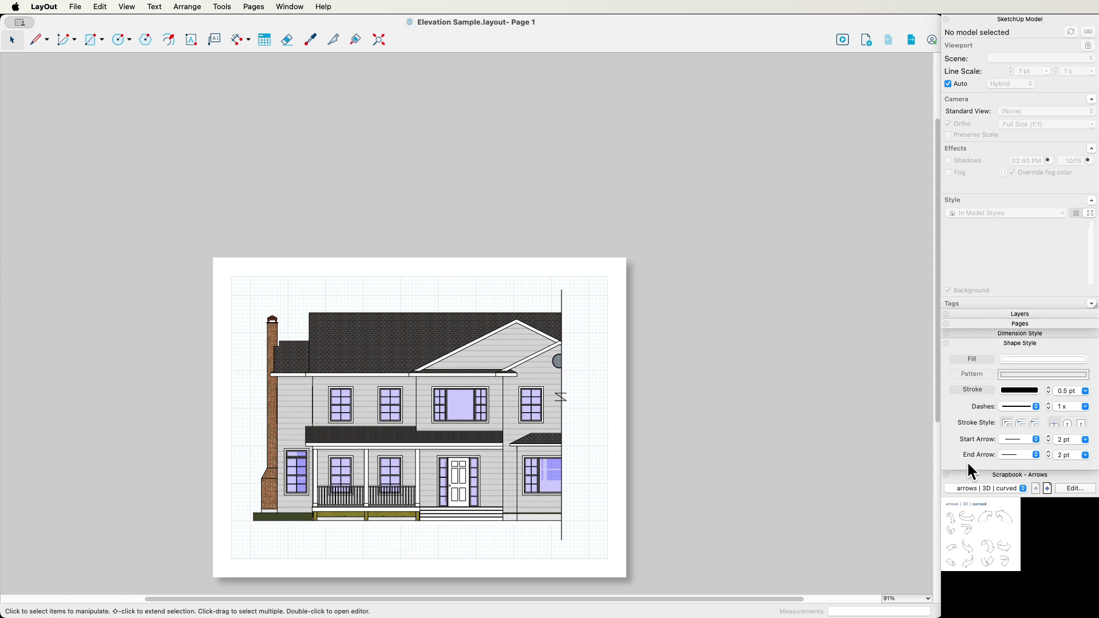
{"action": "left_click", "coordinate": [1003, 324]}
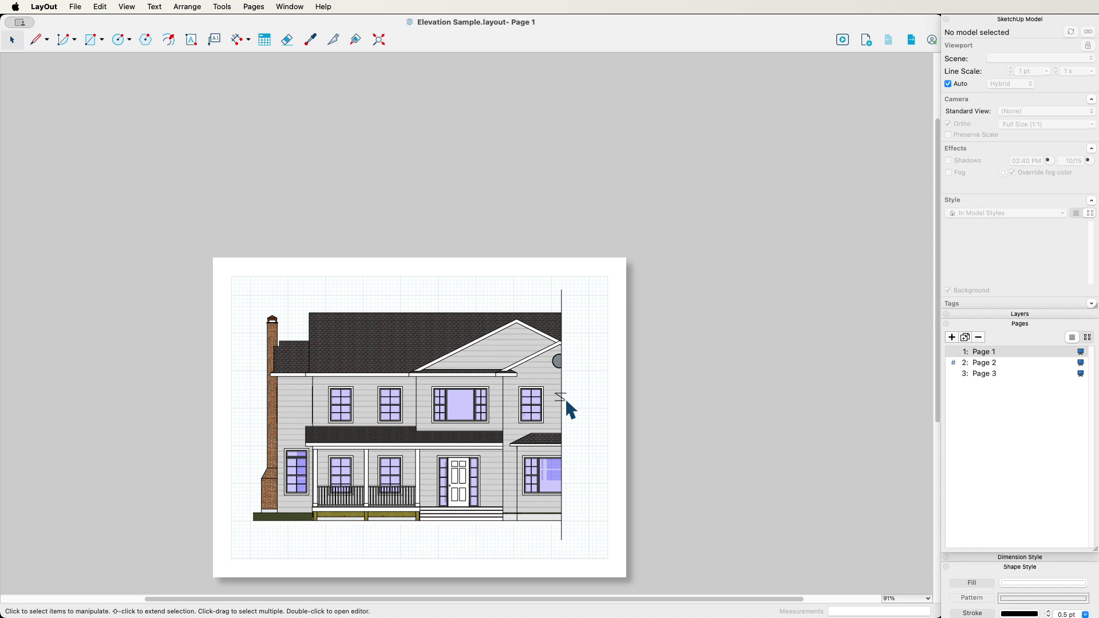
Go to Page 2 with the North and South elevations.
{"action": "left_click", "coordinate": [989, 363]}
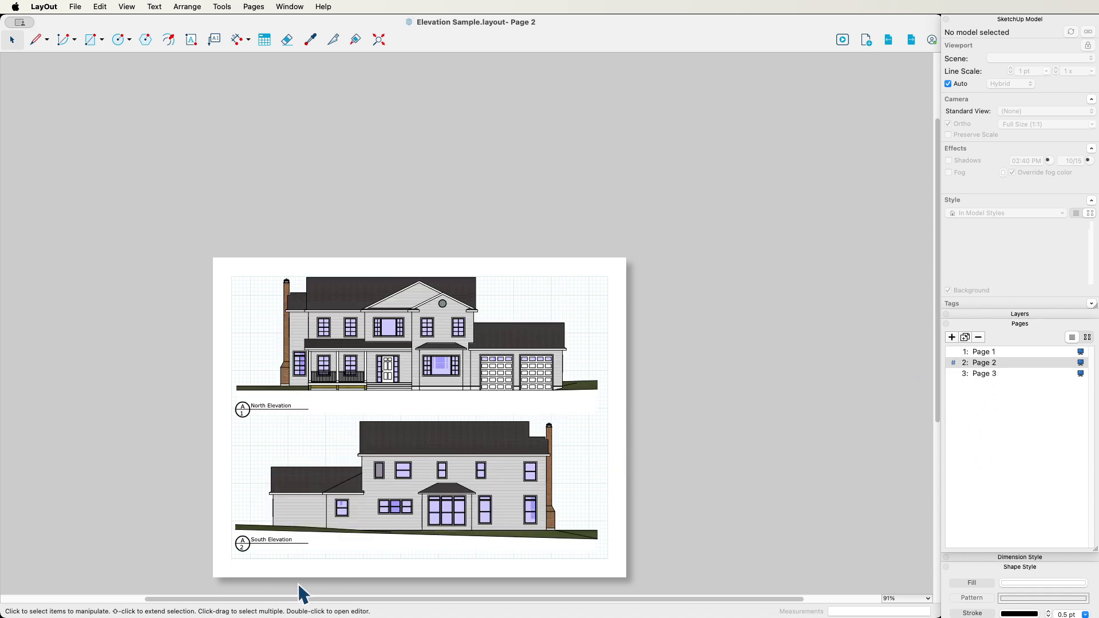
{"action": "scroll", "coordinate": [328, 575], "scroll_direction": "up", "scroll_amount": 10}
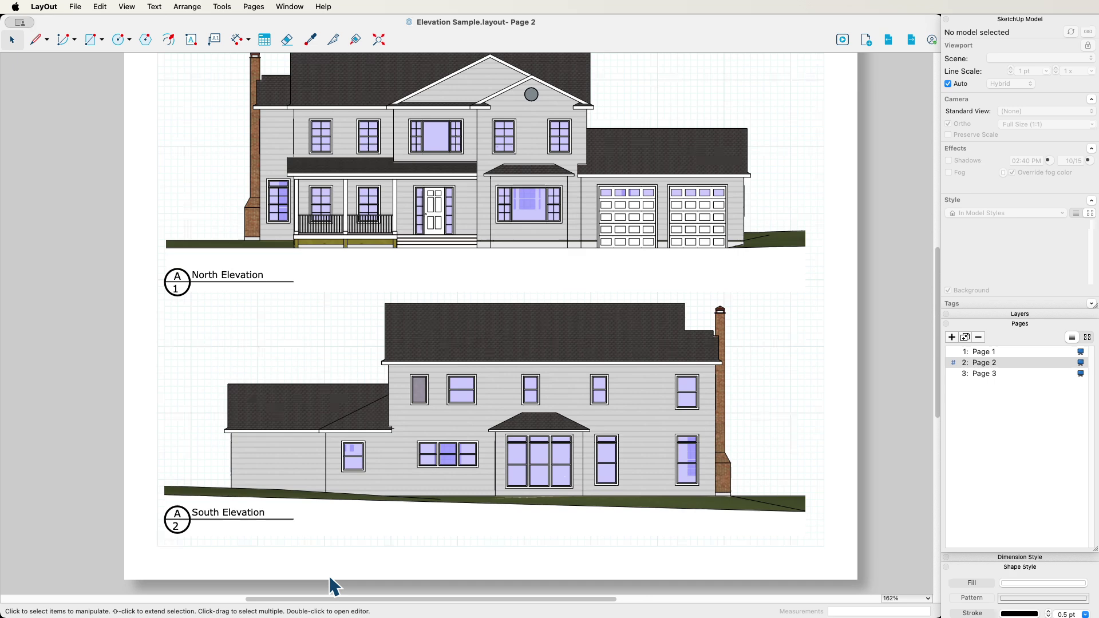
{"action": "scroll", "coordinate": [323, 563], "scroll_direction": "down", "scroll_amount": 4}
{"action": "scroll", "coordinate": [369, 506], "scroll_direction": "up", "scroll_amount": 3}
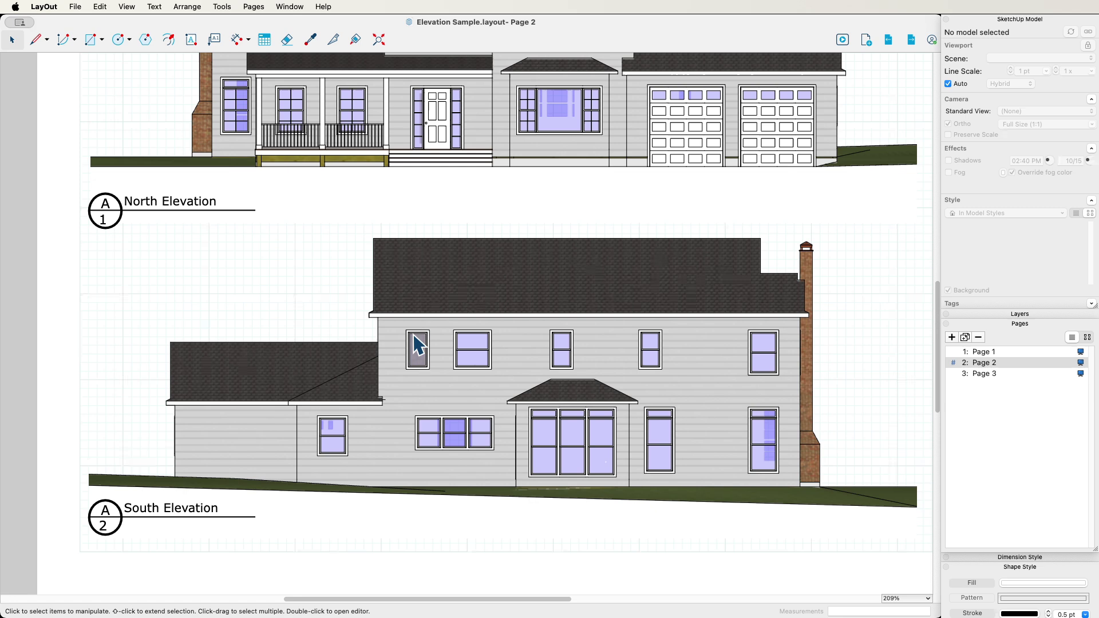
Trace the South Elevation's sloped ground line with the Line tool.
{"action": "left_click", "coordinate": [34, 40]}
{"action": "scroll", "coordinate": [95, 472], "scroll_direction": "up", "scroll_amount": 3}
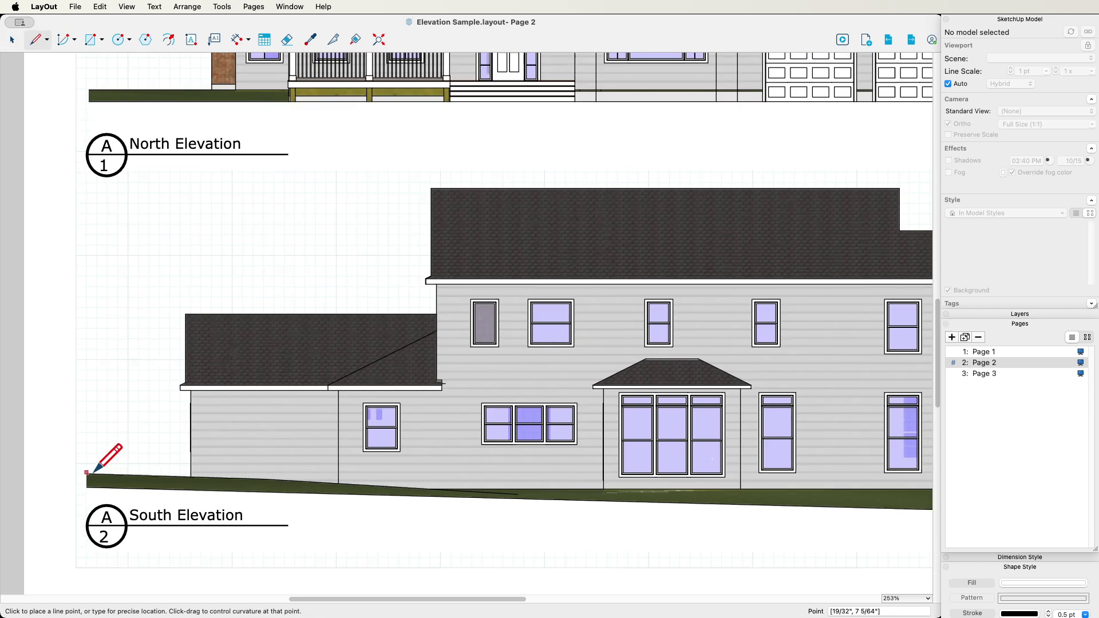
{"action": "scroll", "coordinate": [94, 471], "scroll_direction": "up", "scroll_amount": 10}
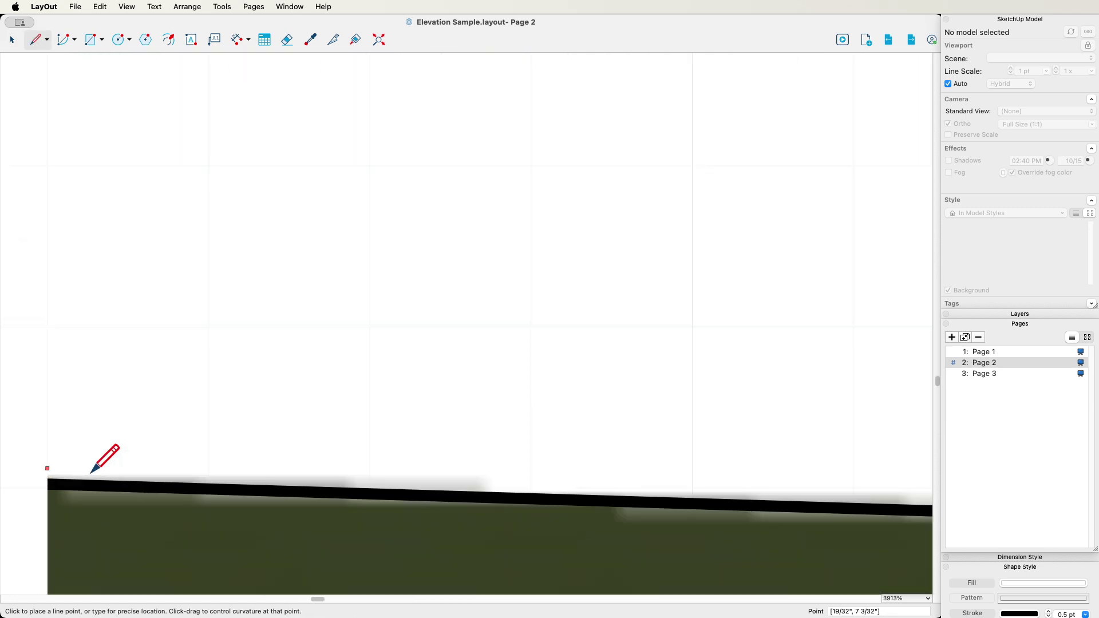
{"action": "left_click", "coordinate": [58, 486]}
{"action": "scroll", "coordinate": [66, 367], "scroll_direction": "down", "scroll_amount": 1}
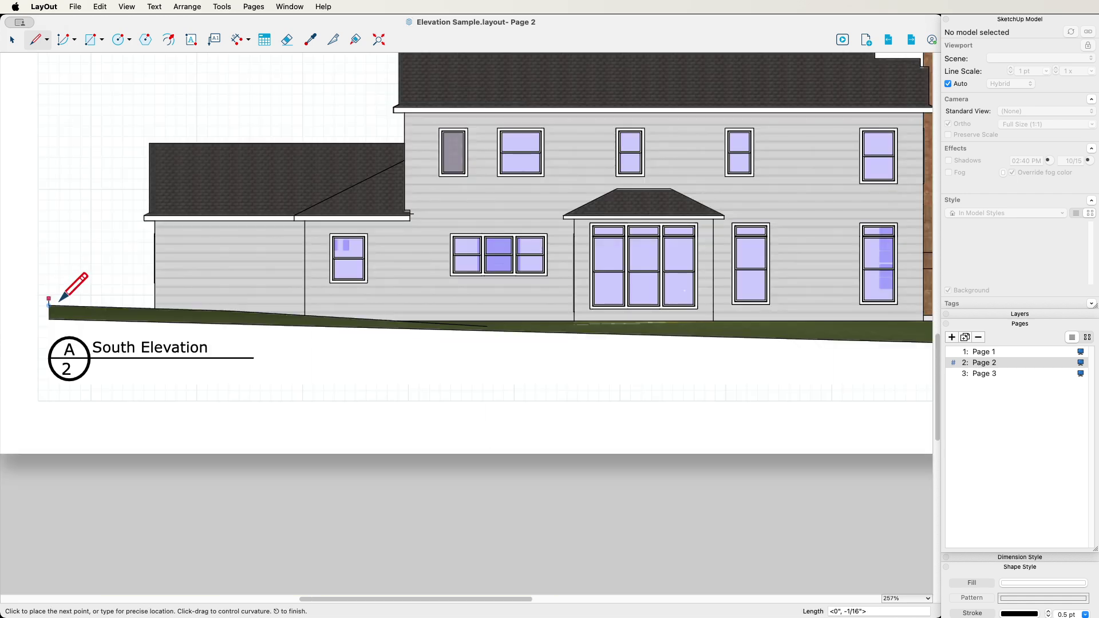
{"action": "scroll", "coordinate": [204, 292], "scroll_direction": "up", "scroll_amount": 5}
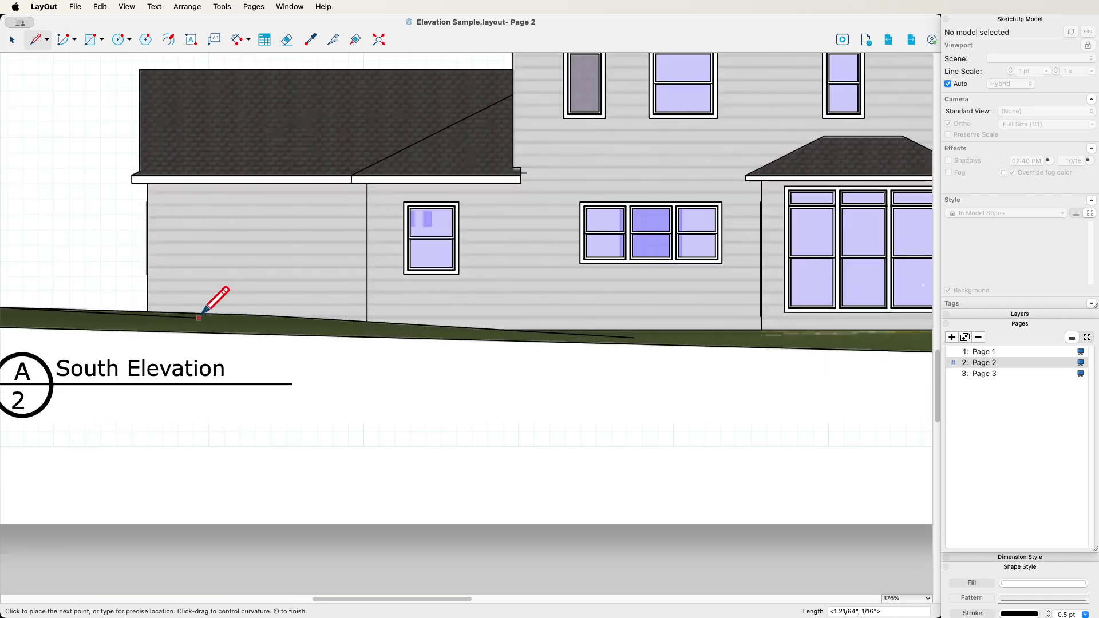
{"action": "left_click", "coordinate": [271, 315]}
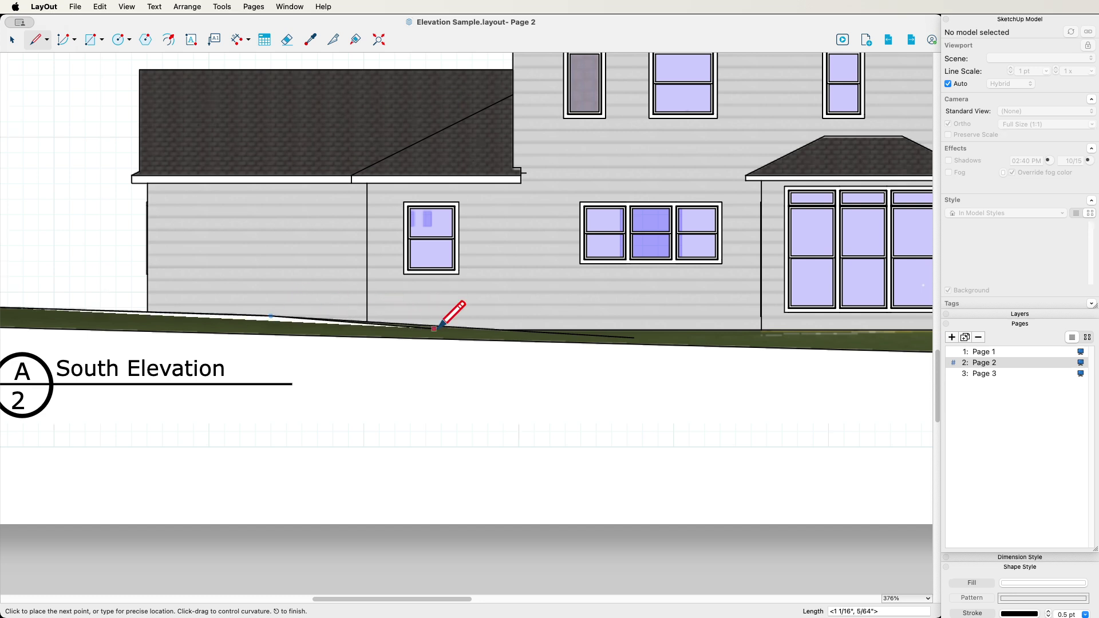
{"action": "left_click", "coordinate": [495, 329]}
{"action": "scroll", "coordinate": [360, 404], "scroll_direction": "down", "scroll_amount": 1}
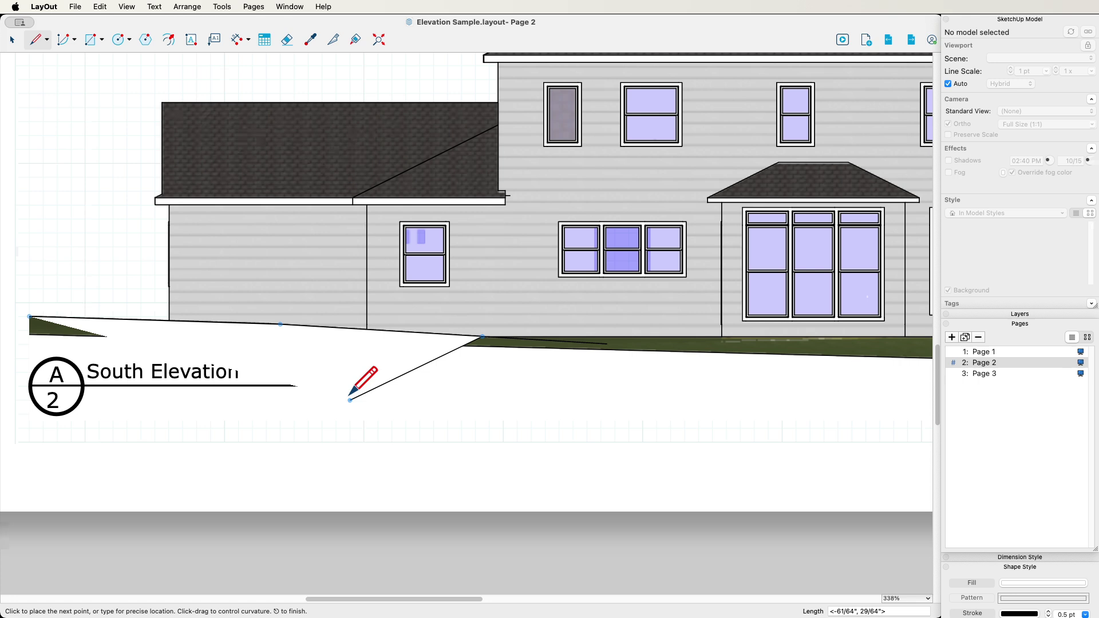
{"action": "scroll", "coordinate": [350, 399], "scroll_direction": "down", "scroll_amount": 3}
{"action": "scroll", "coordinate": [289, 359], "scroll_direction": "down", "scroll_amount": 3}
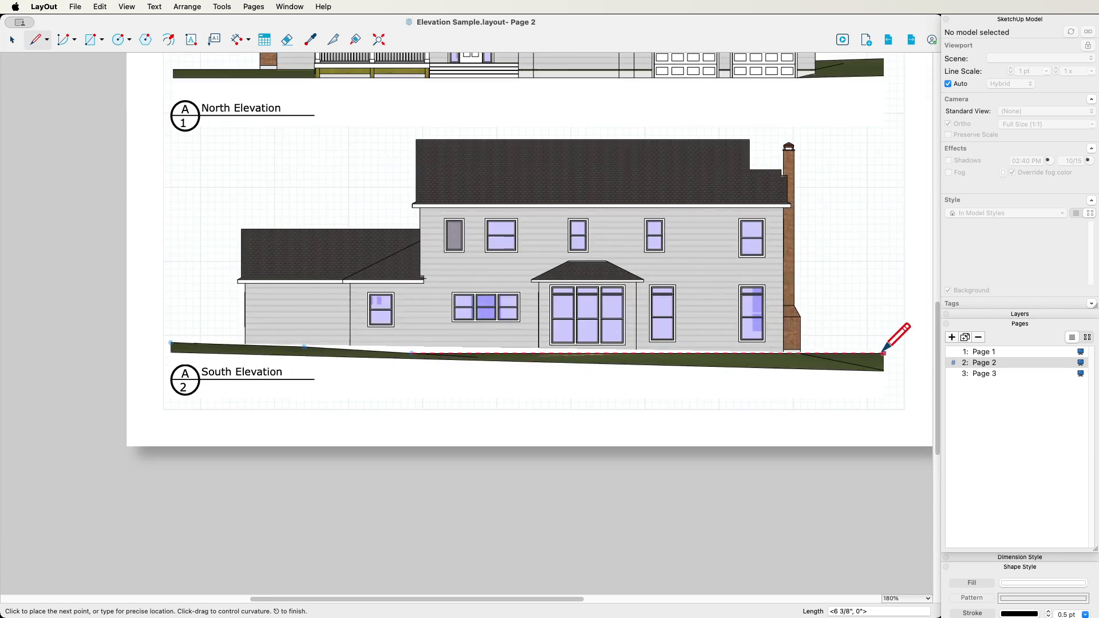
Close the polygon below the ground and under the label, then select the white shape.
{"action": "left_click", "coordinate": [889, 354]}
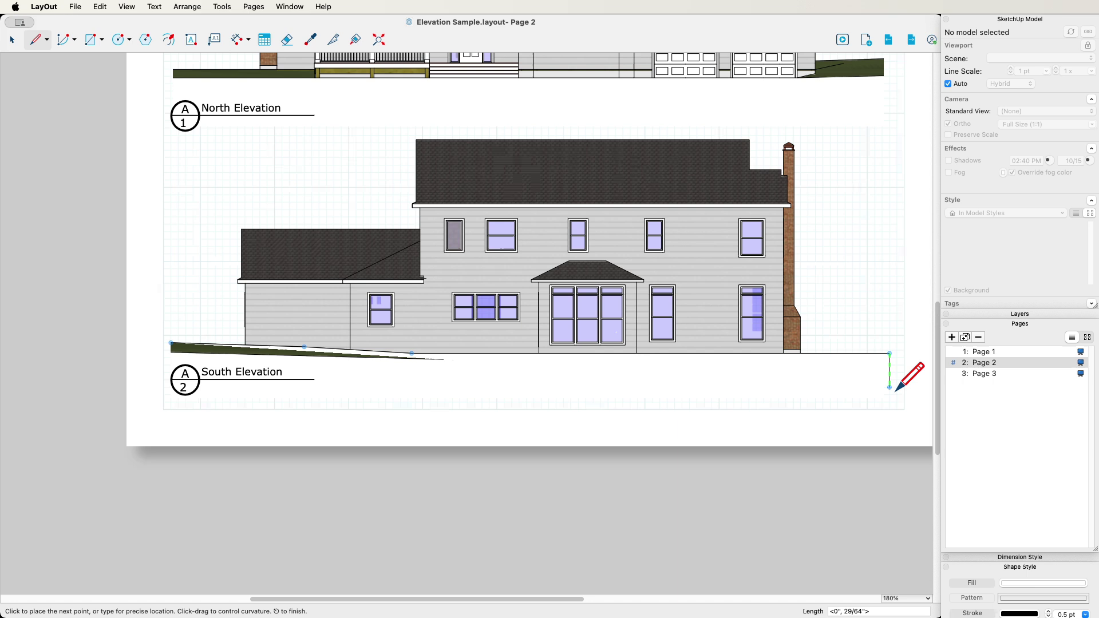
{"action": "left_click", "coordinate": [889, 394]}
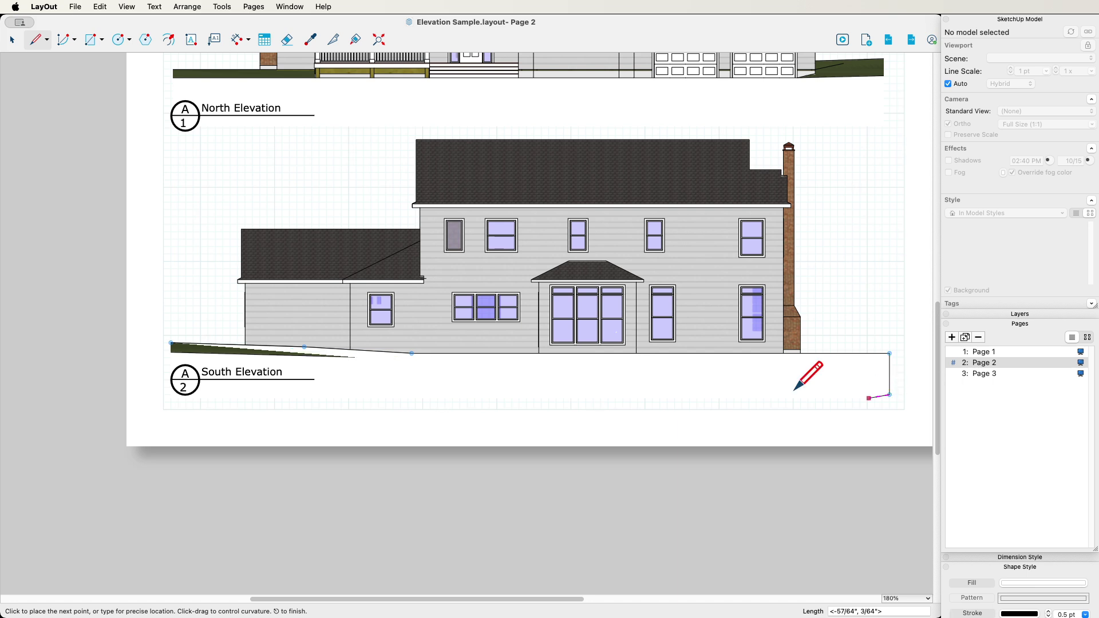
{"action": "left_click", "coordinate": [326, 373]}
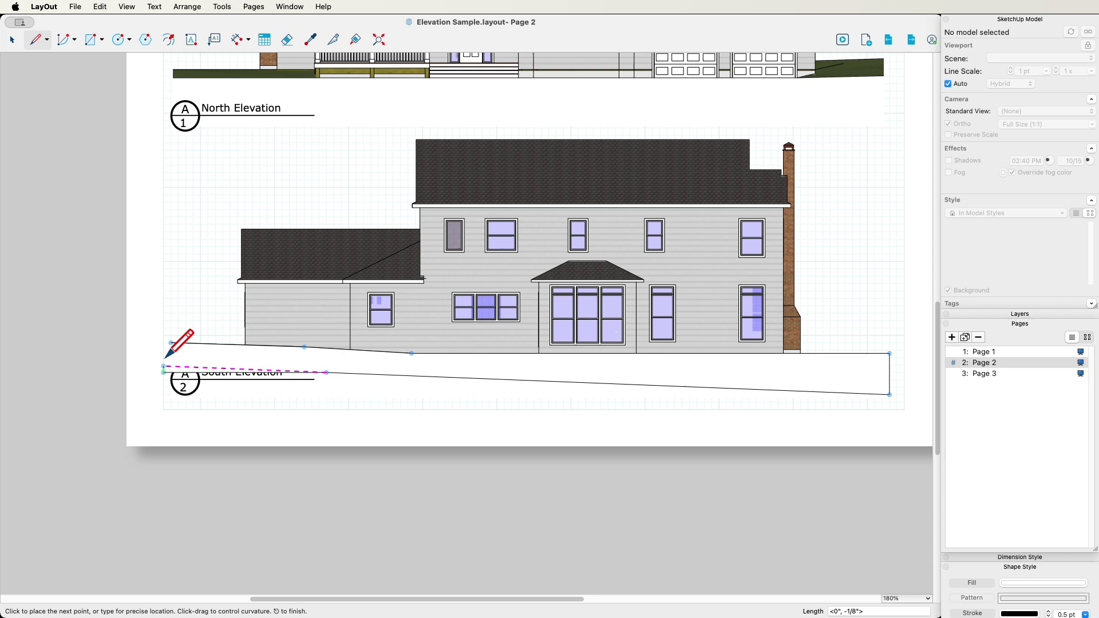
{"action": "left_click", "coordinate": [164, 373]}
{"action": "left_click", "coordinate": [171, 343]}
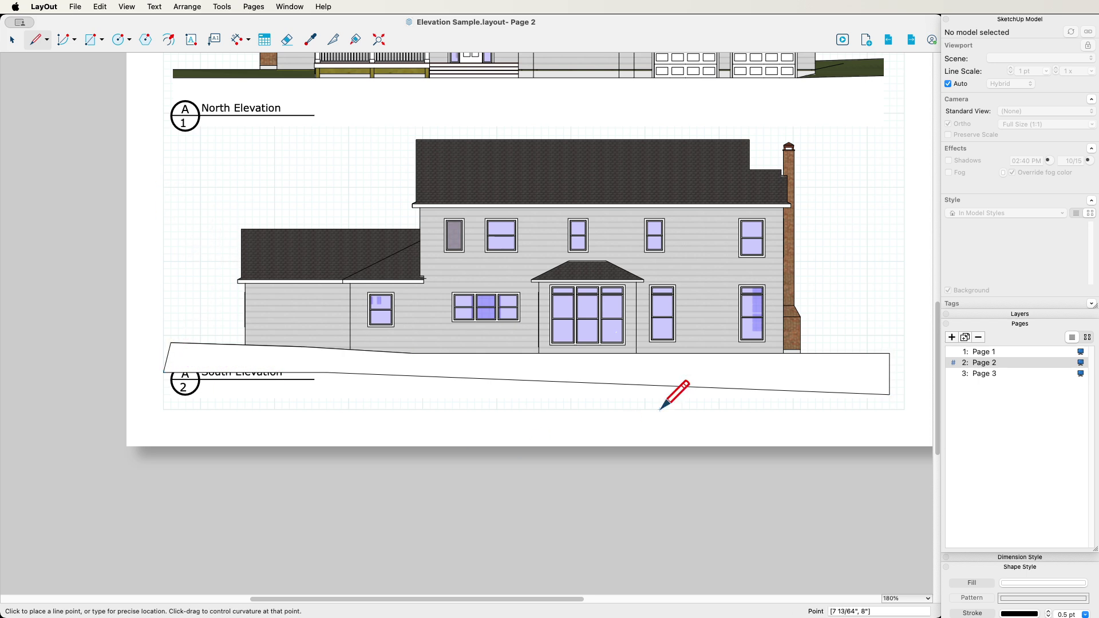
{"action": "left_click", "coordinate": [12, 40]}
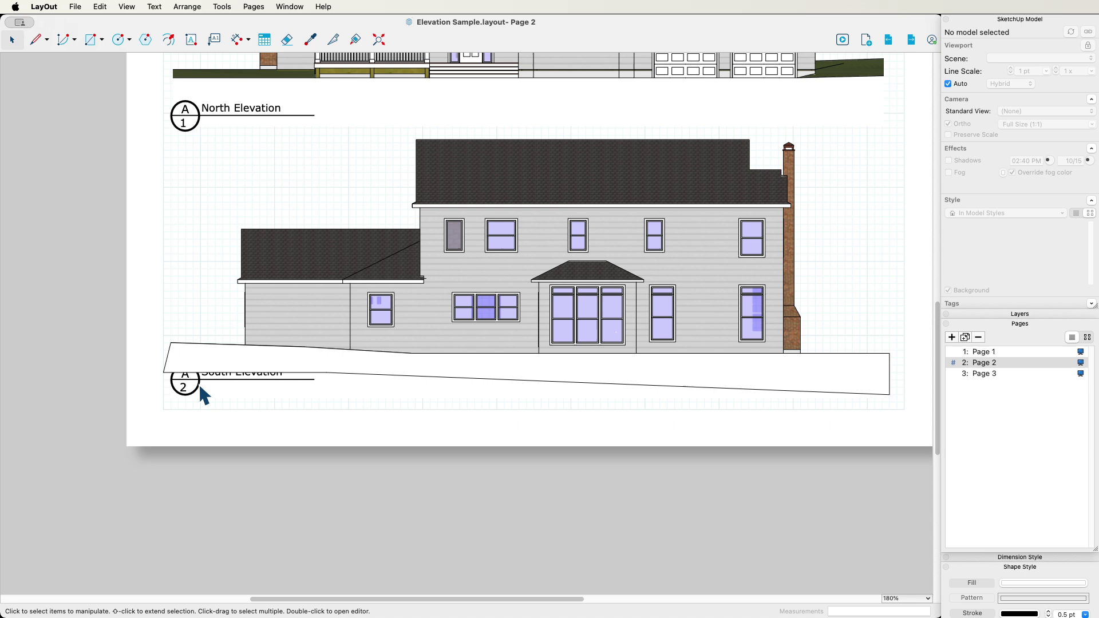
{"action": "left_click", "coordinate": [544, 377]}
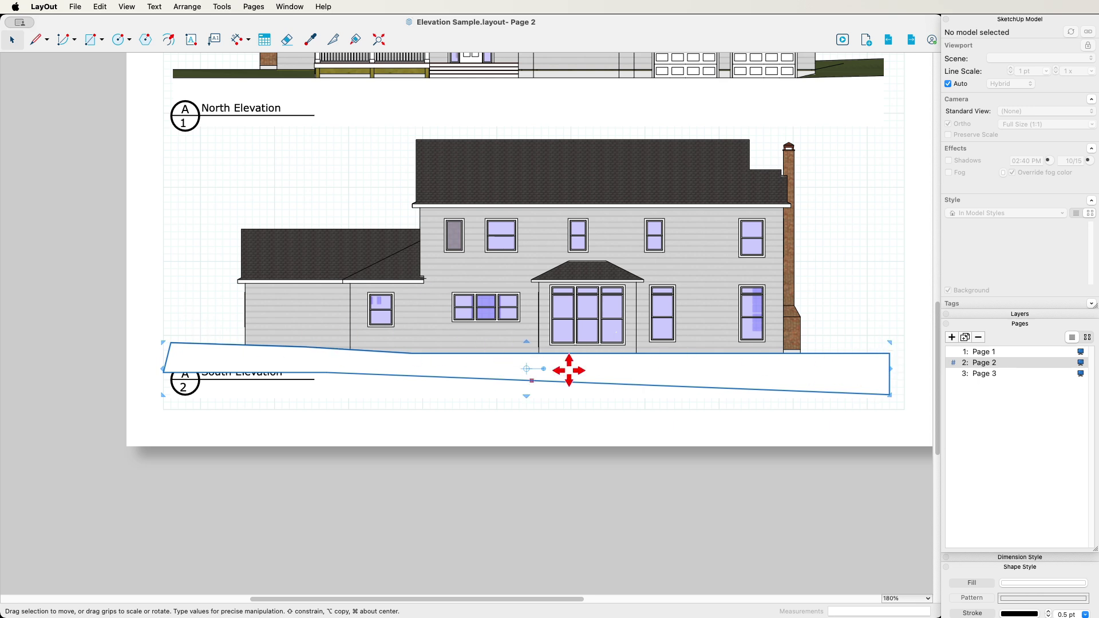
Group the white ground shape with the south elevation viewport.
{"action": "left_click", "coordinate": [575, 303], "text": "shift"}
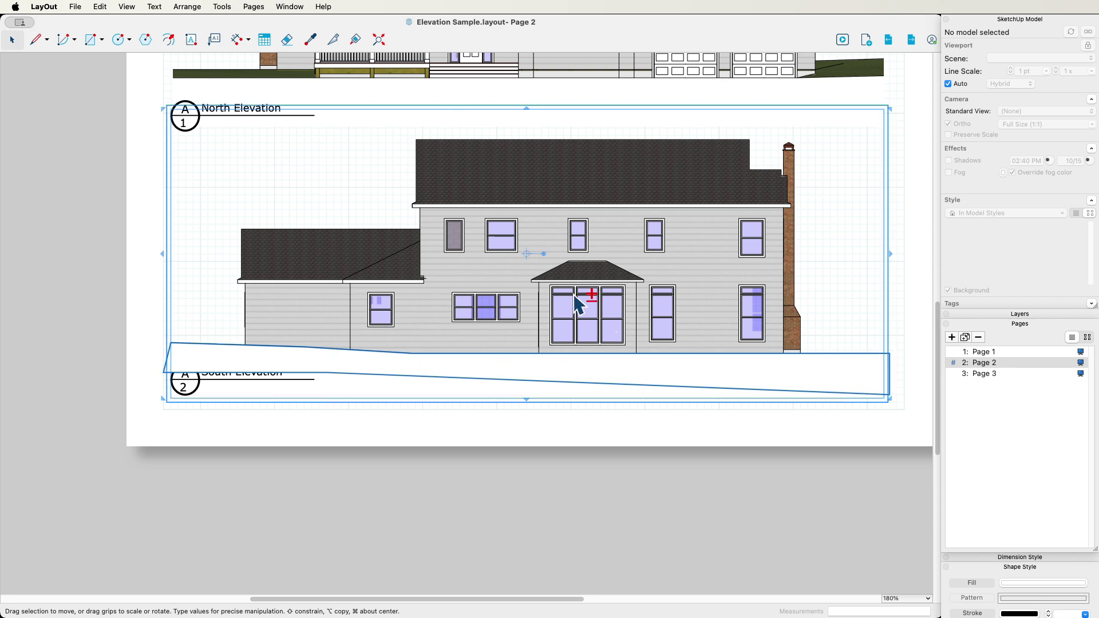
{"action": "right_click", "coordinate": [464, 267]}
{"action": "mouse_move", "coordinate": [531, 371]}
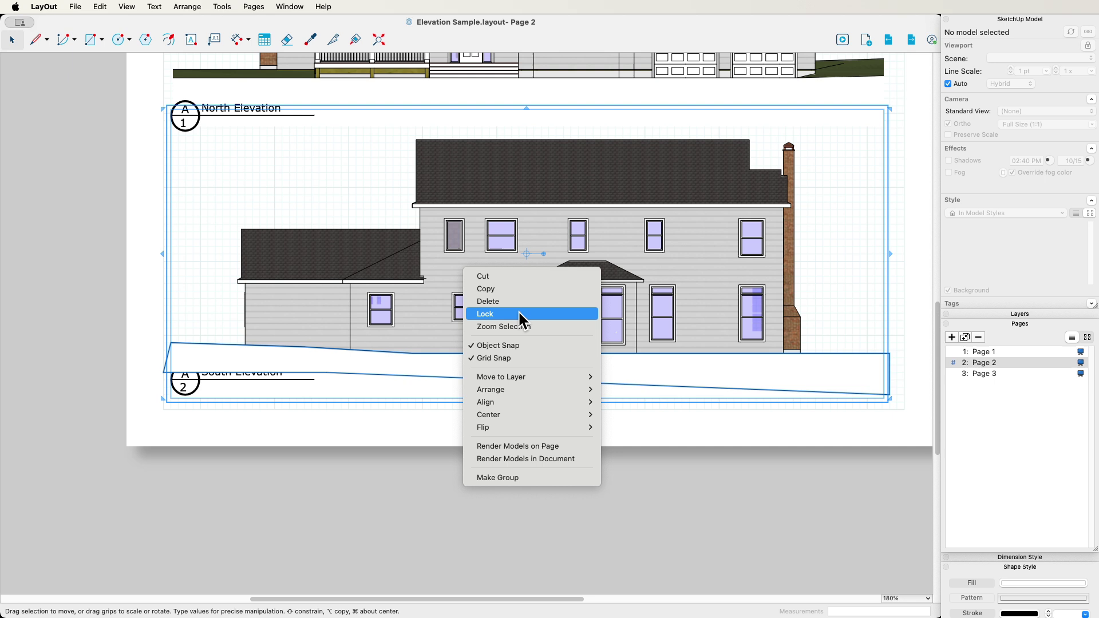
{"action": "left_click", "coordinate": [523, 477]}
{"action": "left_click", "coordinate": [105, 303]}
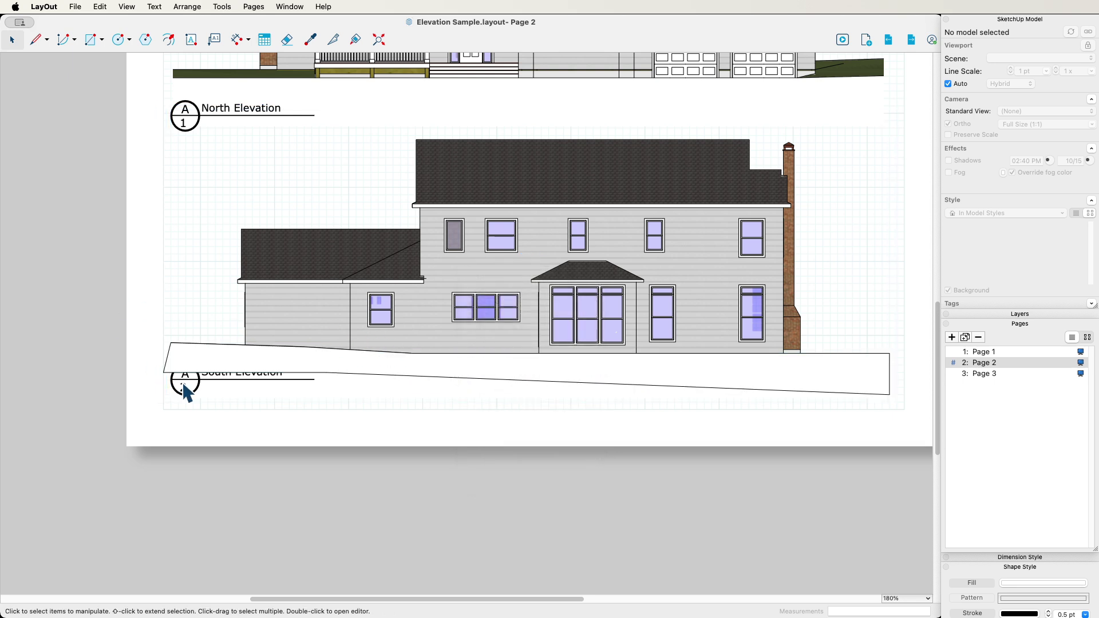
Bring the South Elevation label to the front, above the shape.
{"action": "left_click", "coordinate": [183, 384]}
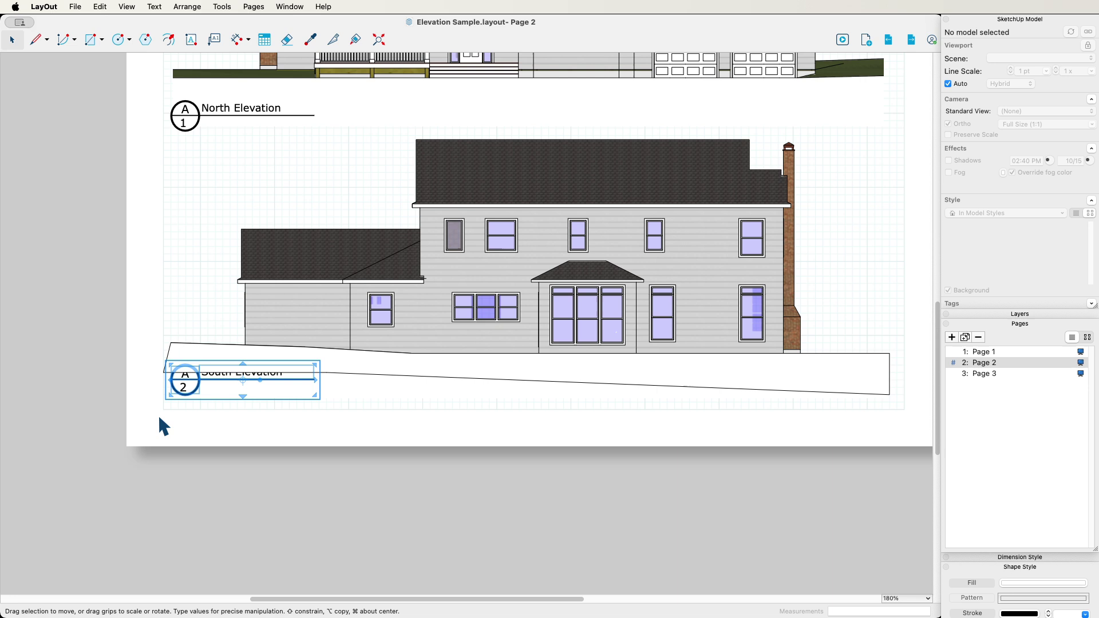
{"action": "right_click", "coordinate": [180, 377]}
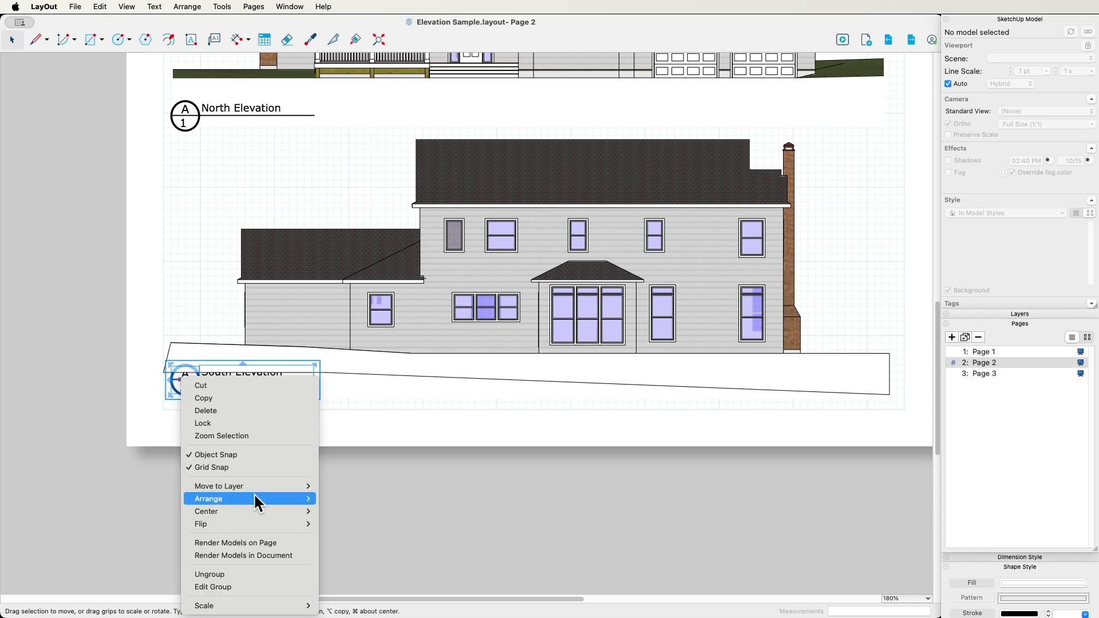
{"action": "mouse_move", "coordinate": [253, 498]}
{"action": "left_click", "coordinate": [338, 494]}
{"action": "left_click", "coordinate": [228, 328]}
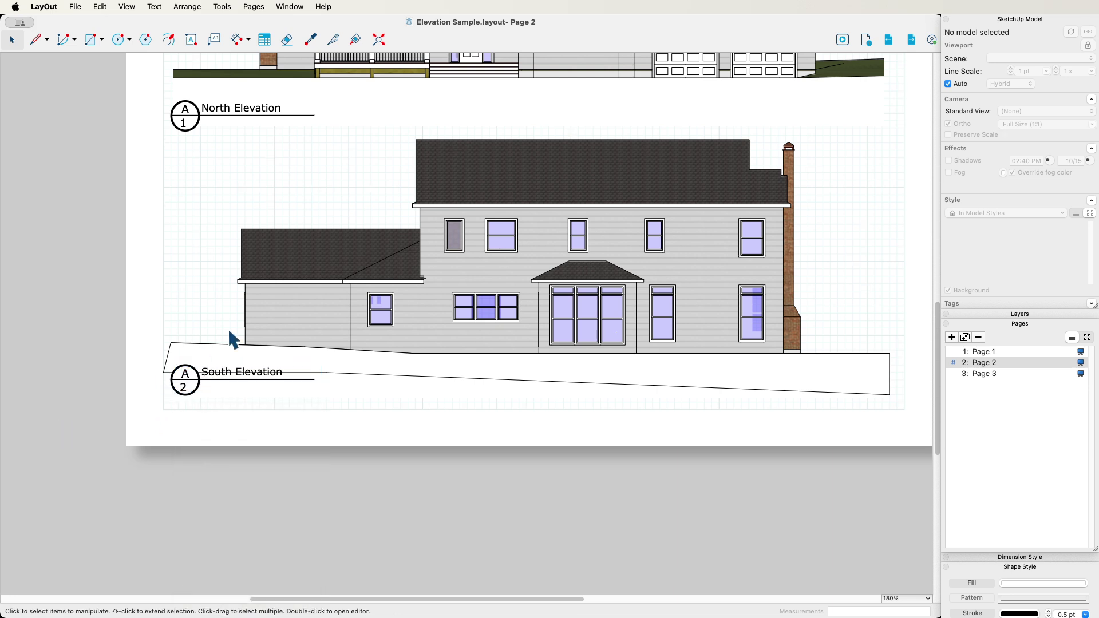
Inside the group, turn off the Stroke on the white ground polygon.
{"action": "left_click", "coordinate": [696, 382]}
{"action": "left_click_drag", "start_coordinate": [743, 375], "coordinate": [660, 383]}
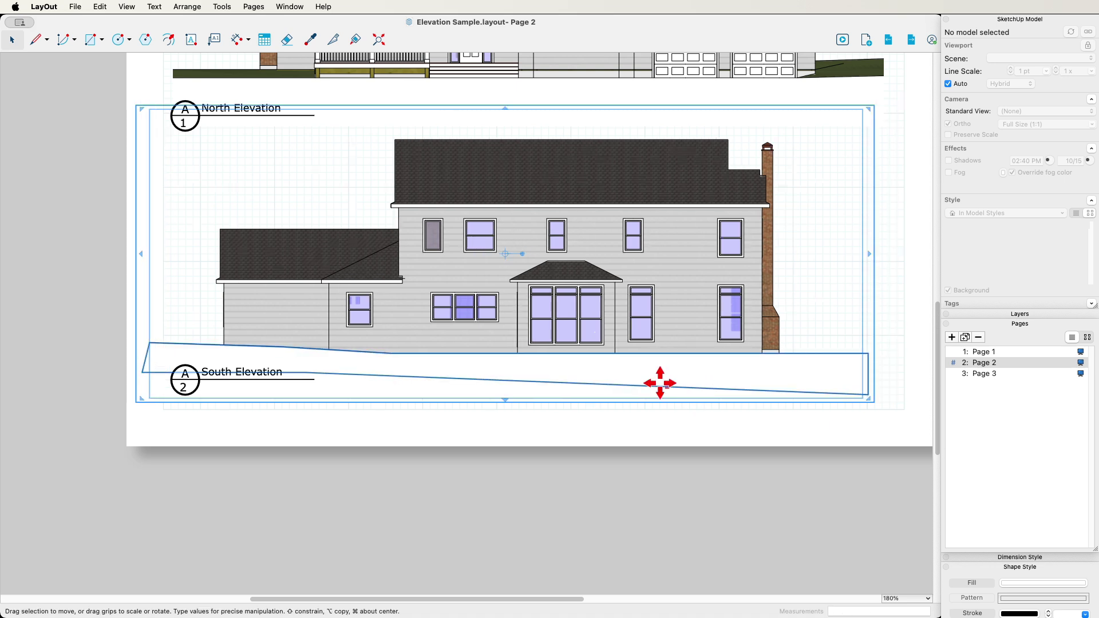
{"action": "key", "text": "super+z"}
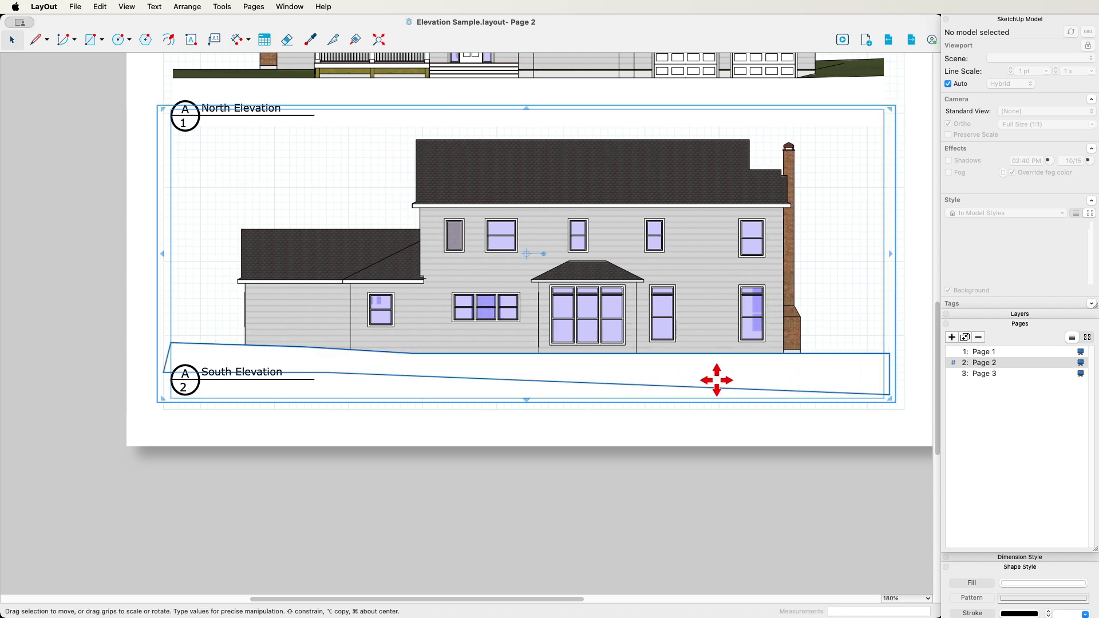
{"action": "double_click", "coordinate": [783, 384]}
{"action": "left_click", "coordinate": [724, 374]}
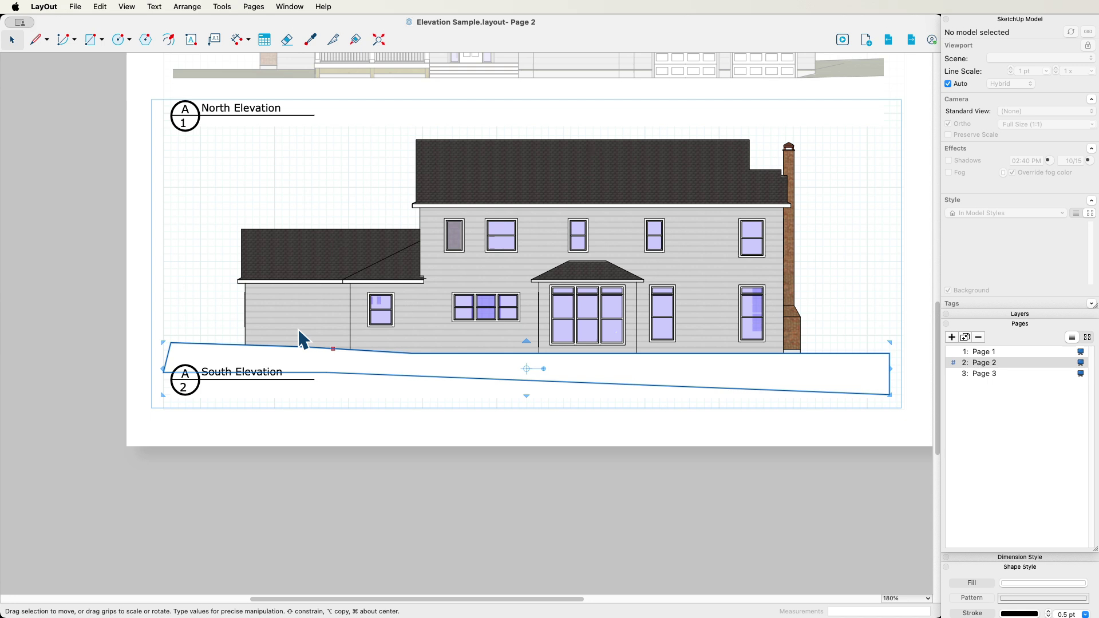
{"action": "left_click", "coordinate": [982, 322]}
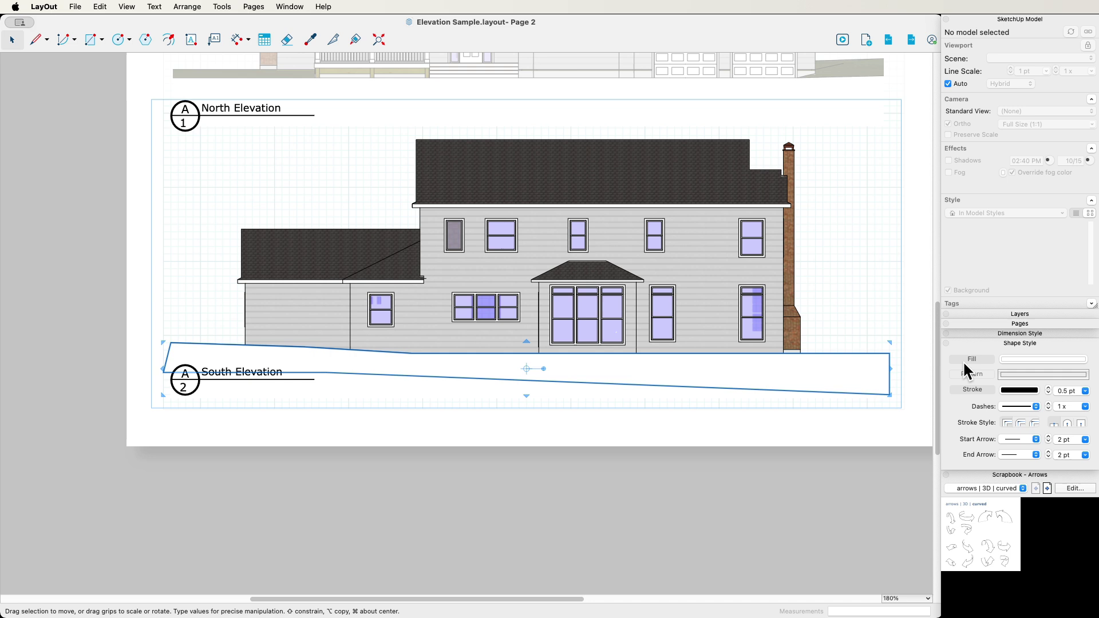
{"action": "left_click", "coordinate": [782, 454]}
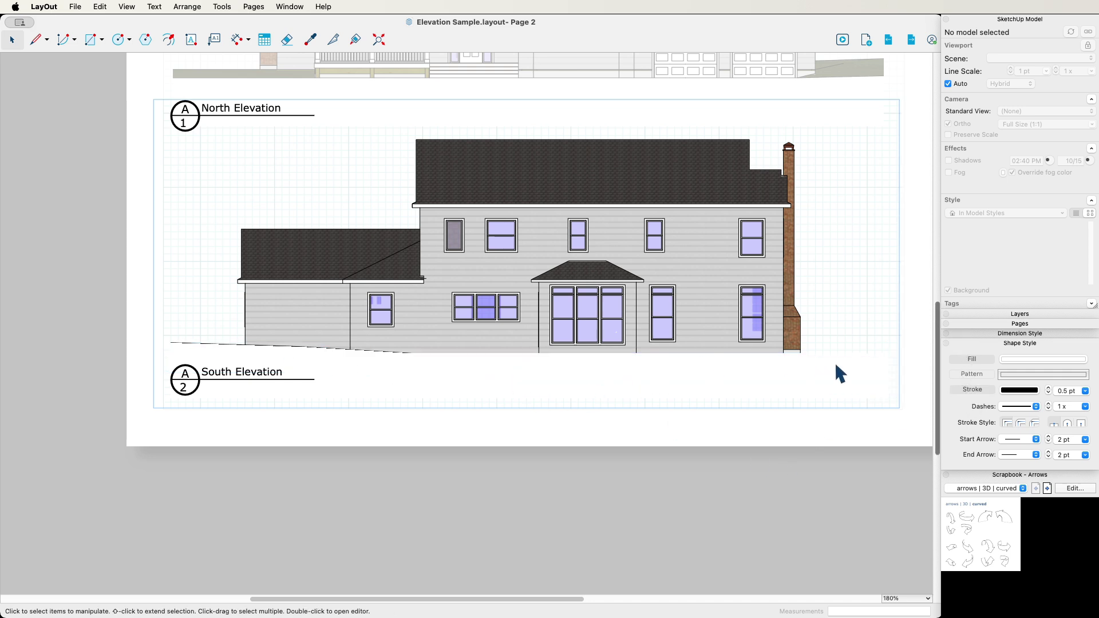
Draw a three-point sloping ground line beneath the South Elevation house.
{"action": "left_click", "coordinate": [36, 39]}
{"action": "scroll", "coordinate": [274, 346], "scroll_direction": "up", "scroll_amount": 10}
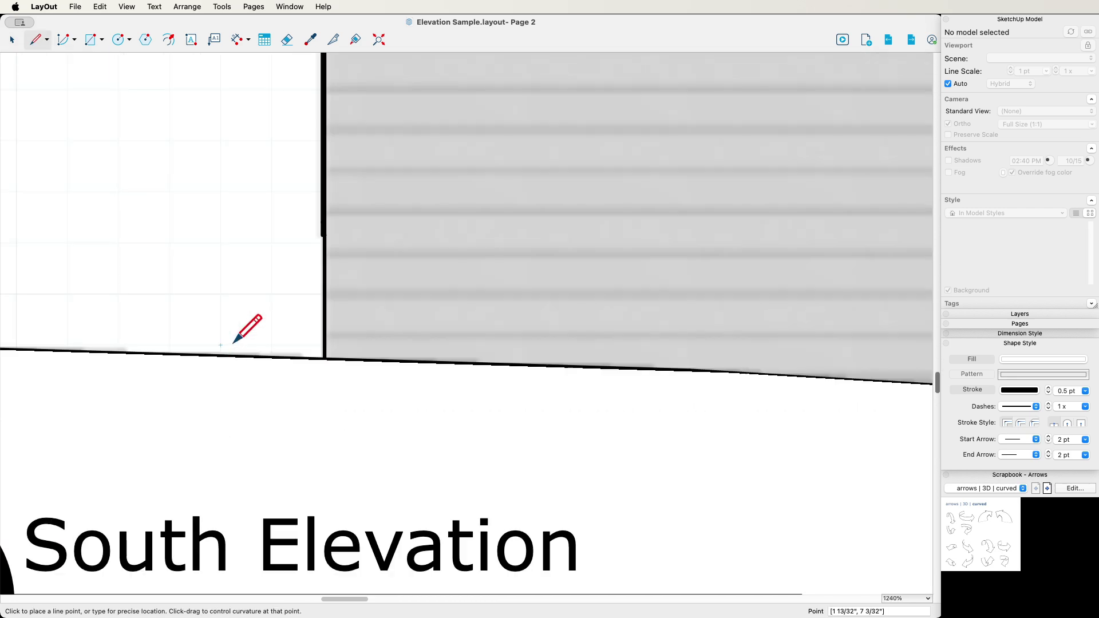
{"action": "left_click", "coordinate": [260, 358]}
{"action": "scroll", "coordinate": [152, 260], "scroll_direction": "down", "scroll_amount": 10}
{"action": "scroll", "coordinate": [344, 447], "scroll_direction": "up", "scroll_amount": 5}
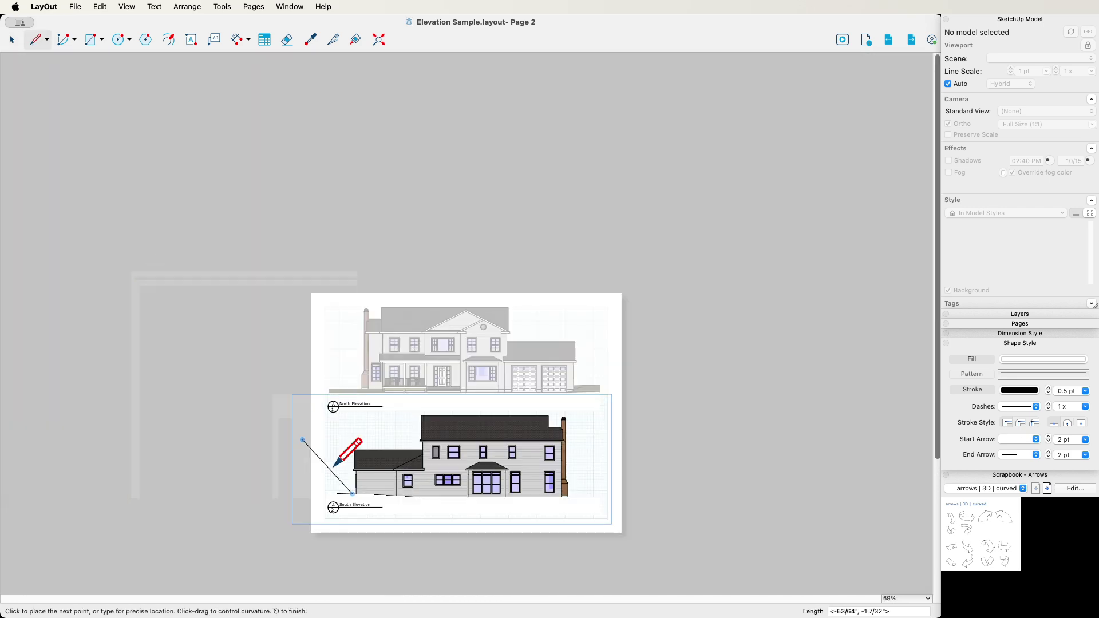
{"action": "scroll", "coordinate": [390, 497], "scroll_direction": "up", "scroll_amount": 4}
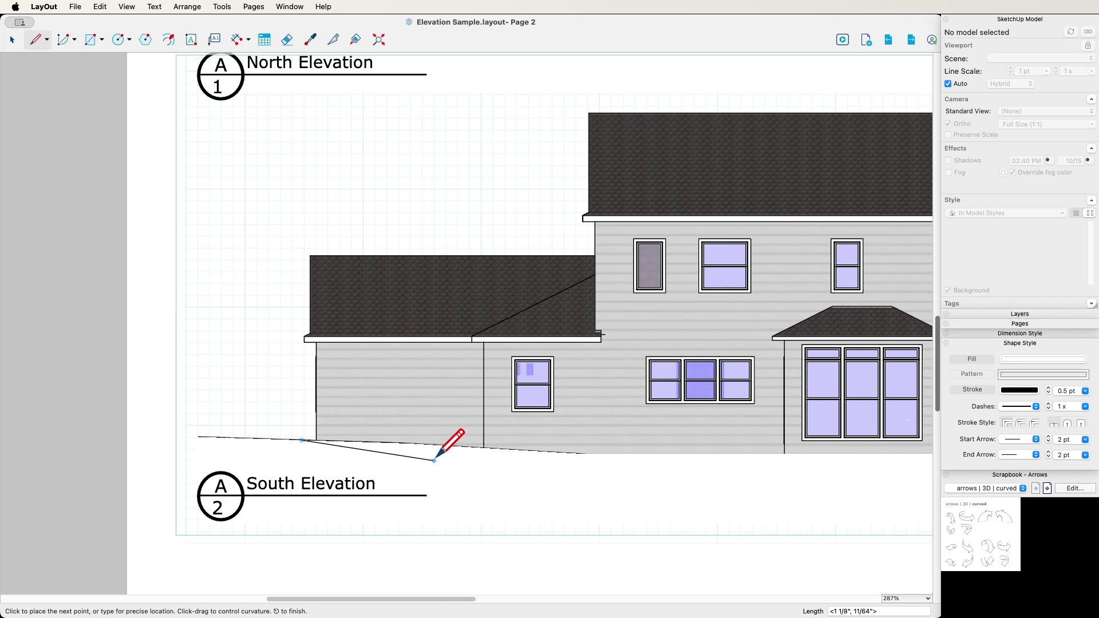
{"action": "left_click", "coordinate": [410, 443]}
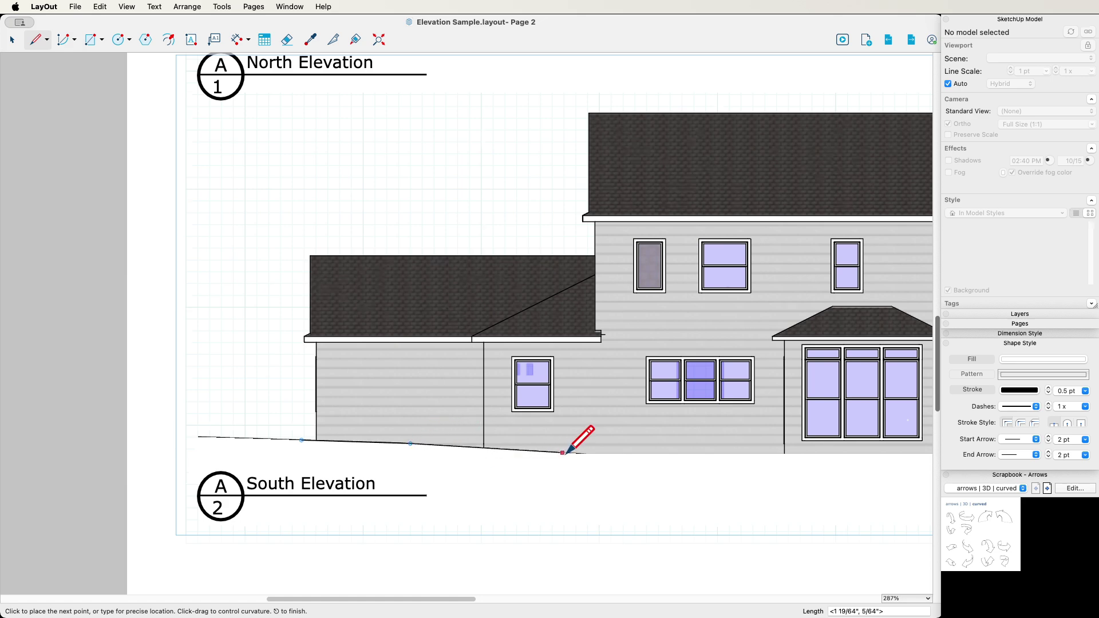
{"action": "left_click", "coordinate": [581, 453]}
{"action": "scroll", "coordinate": [252, 441], "scroll_direction": "down", "scroll_amount": 5}
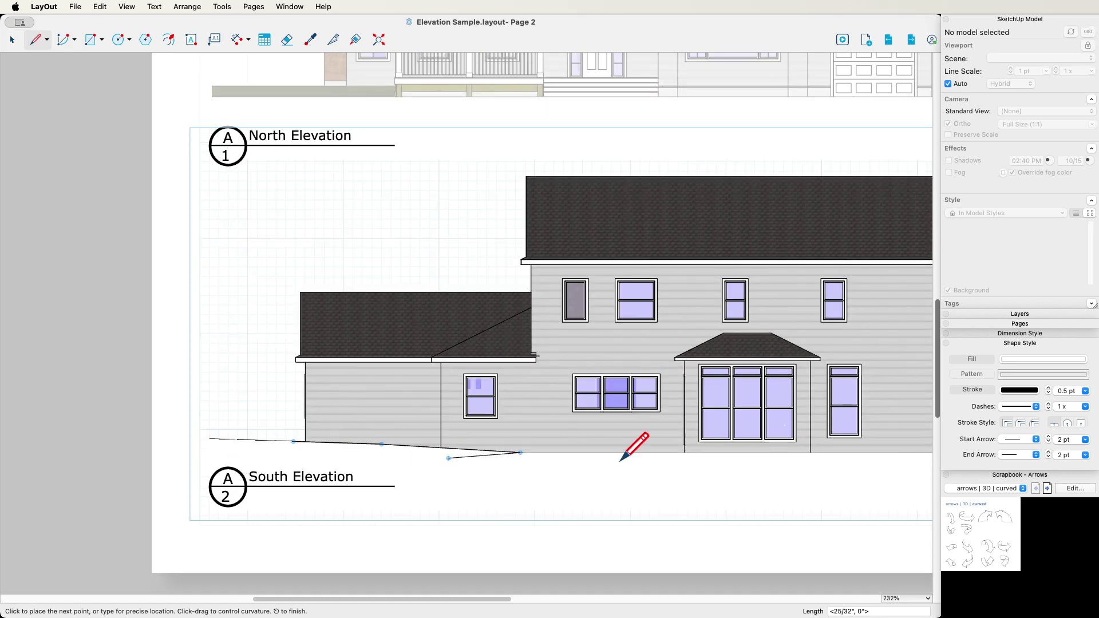
{"action": "scroll", "coordinate": [609, 441], "scroll_direction": "up", "scroll_amount": 3}
{"action": "scroll", "coordinate": [638, 422], "scroll_direction": "down", "scroll_amount": 3}
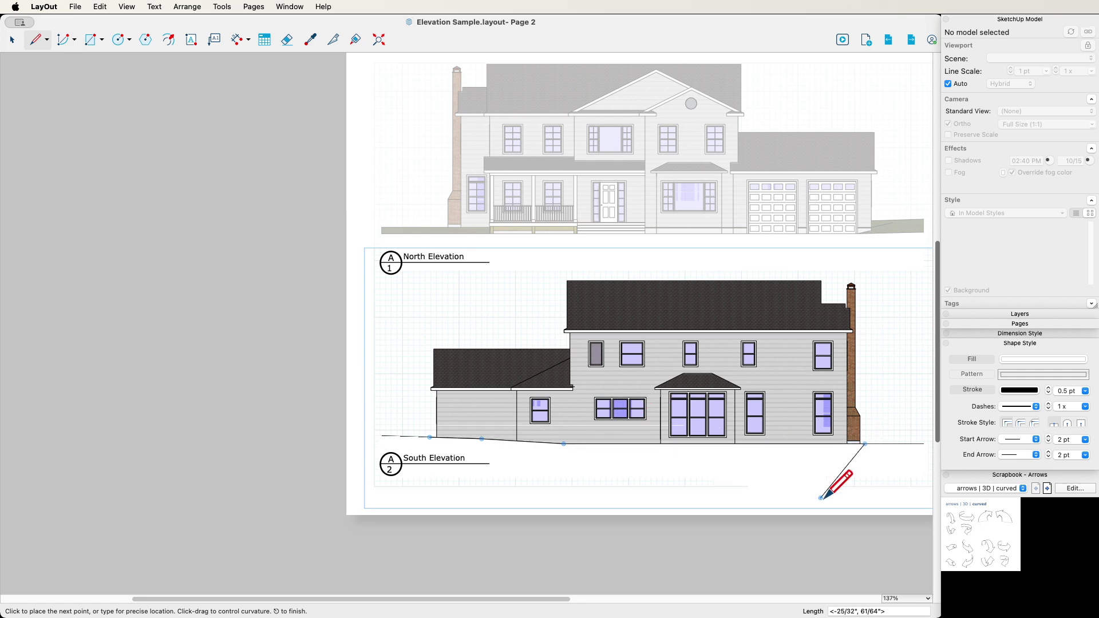
{"action": "key", "text": "space"}
Edit the ground line's points and raise its left end point.
{"action": "left_click", "coordinate": [576, 441]}
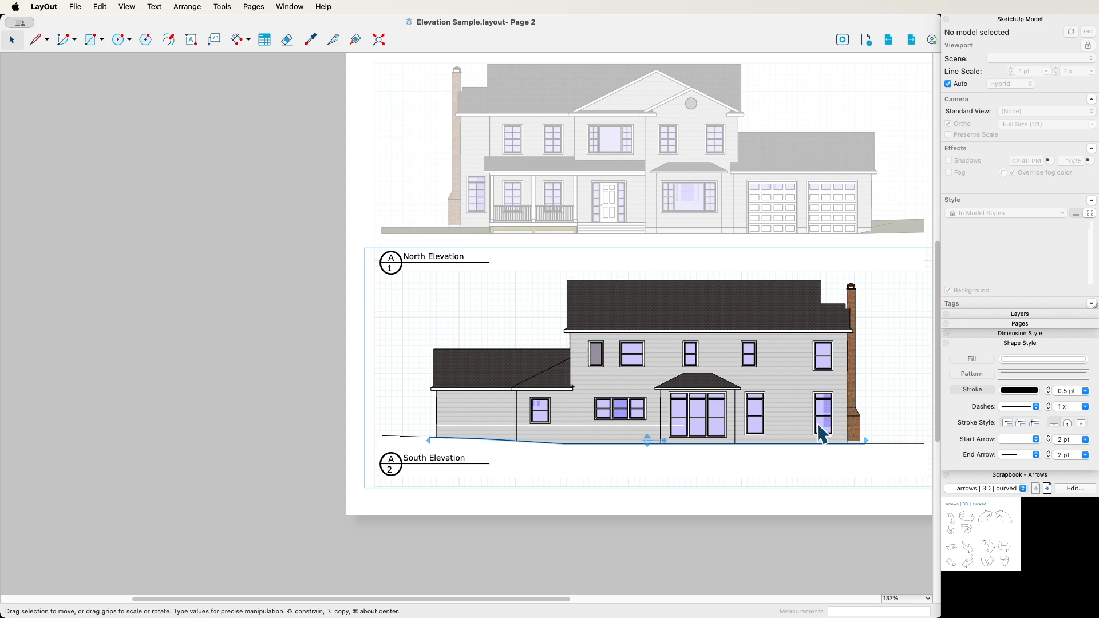
{"action": "left_click", "coordinate": [506, 534]}
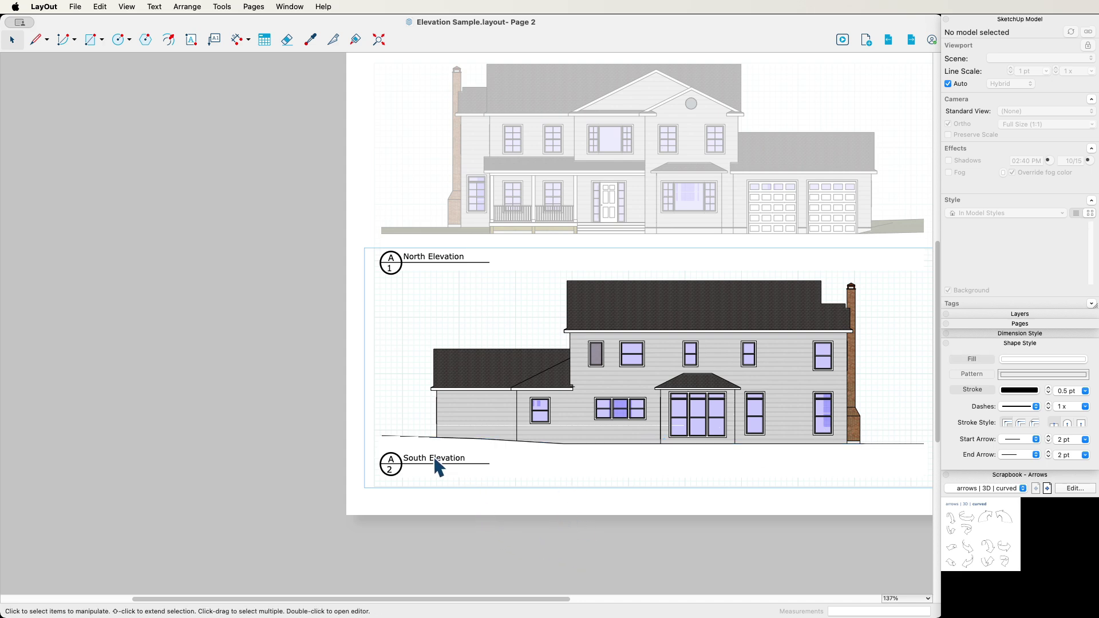
{"action": "scroll", "coordinate": [438, 466], "scroll_direction": "up", "scroll_amount": 3}
{"action": "left_click", "coordinate": [422, 439]}
{"action": "scroll", "coordinate": [422, 441], "scroll_direction": "up", "scroll_amount": 10}
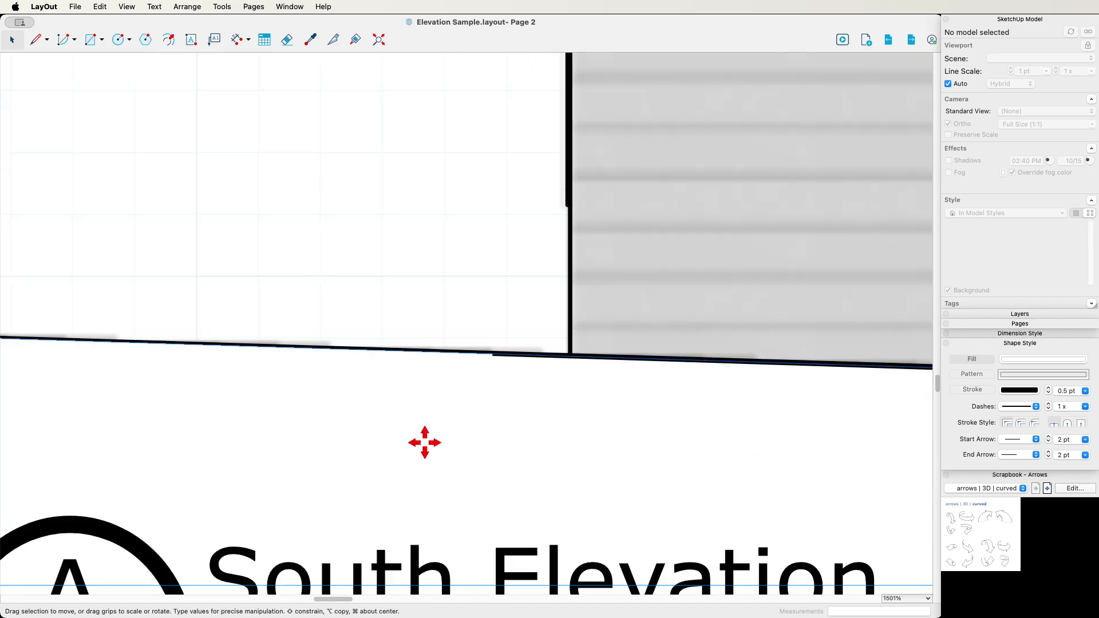
{"action": "double_click", "coordinate": [422, 441]}
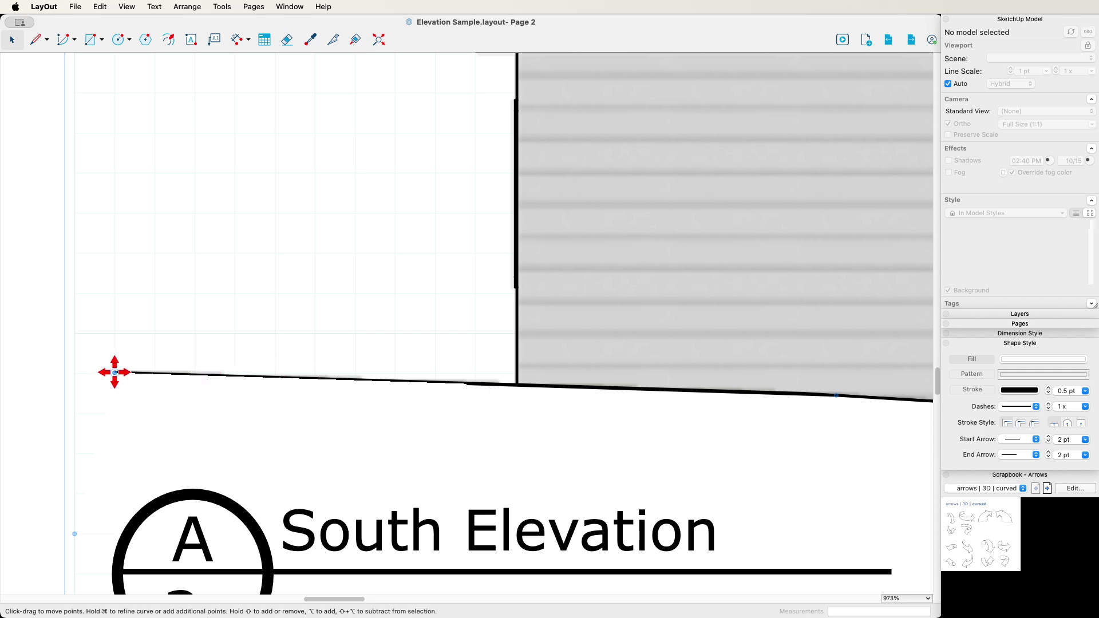
{"action": "mouse_move", "coordinate": [114, 372]}
{"action": "left_mouse_down"}
{"action": "mouse_move", "coordinate": [117, 361]}
{"action": "mouse_move", "coordinate": [115, 372]}
{"action": "left_mouse_up"}
Start another line on the ground line, then cancel it and return to Select.
{"action": "left_click", "coordinate": [37, 39]}
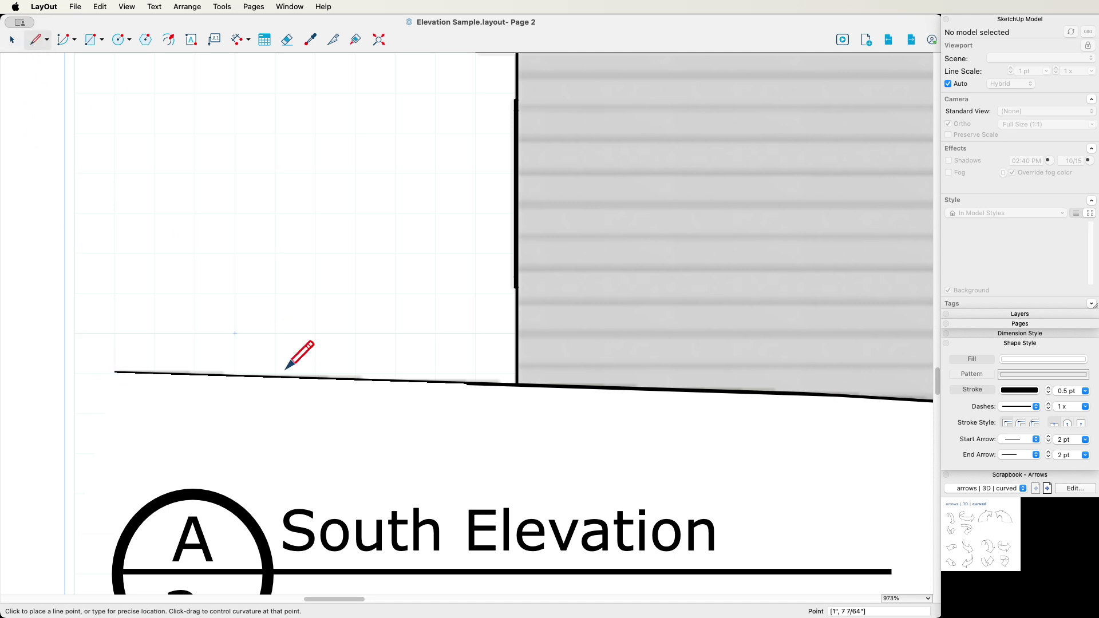
{"action": "left_click", "coordinate": [375, 377]}
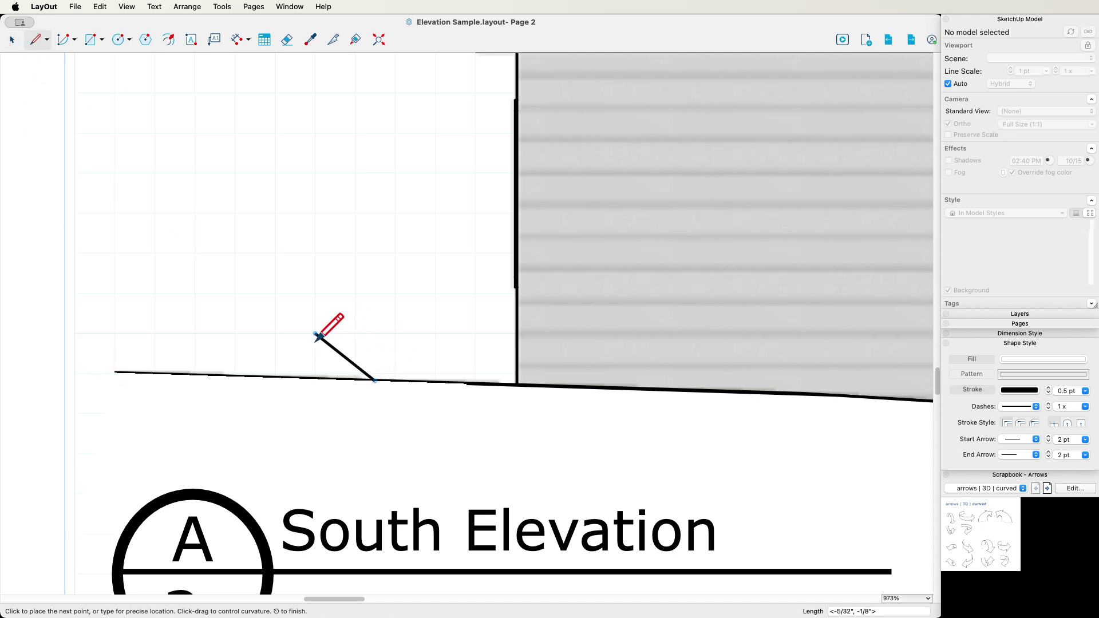
{"action": "key", "text": "Escape"}
{"action": "scroll", "coordinate": [317, 337], "scroll_direction": "down", "scroll_amount": 10}
{"action": "scroll", "coordinate": [270, 392], "scroll_direction": "up", "scroll_amount": 2}
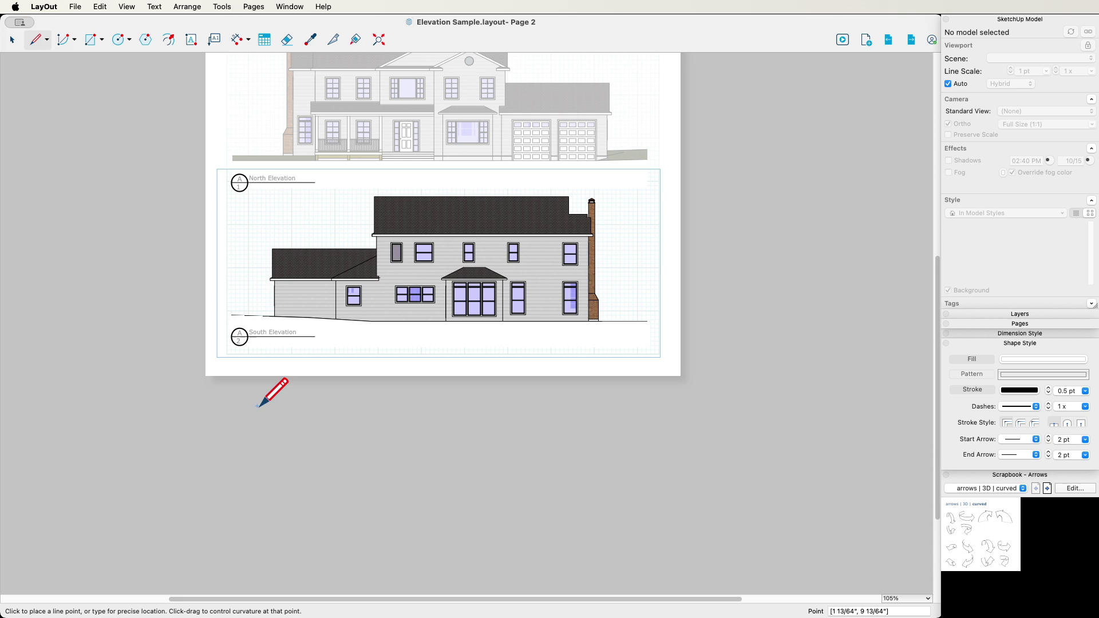
{"action": "scroll", "coordinate": [231, 336], "scroll_direction": "up", "scroll_amount": 2}
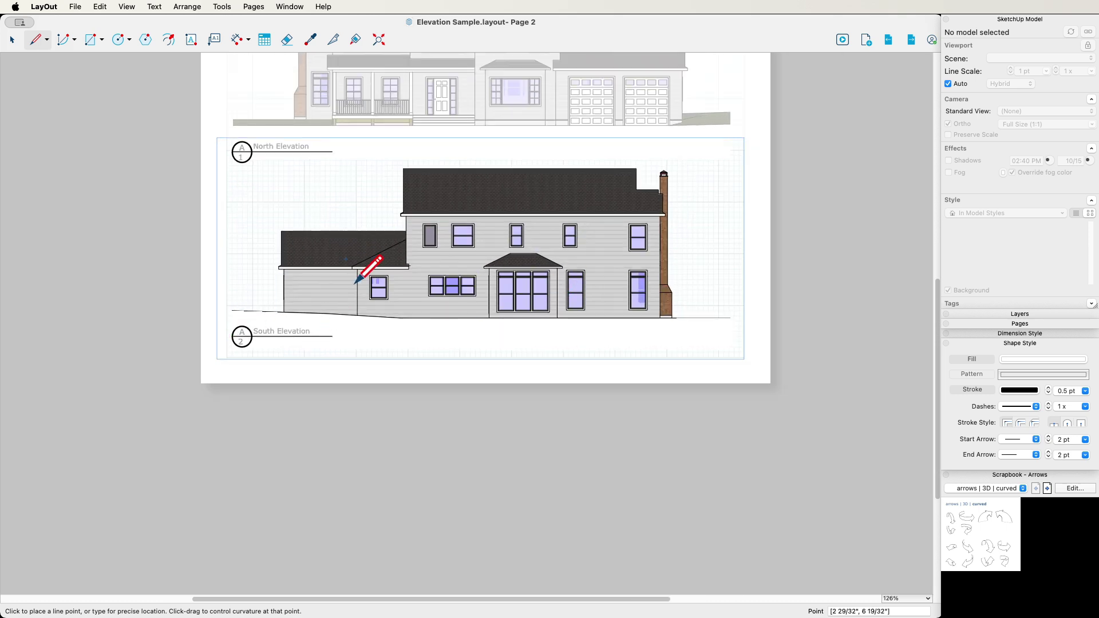
{"action": "key", "text": "space"}
Crop the South Elevation viewport's right side just past the chimney and adjust its left edge.
{"action": "left_click", "coordinate": [345, 251]}
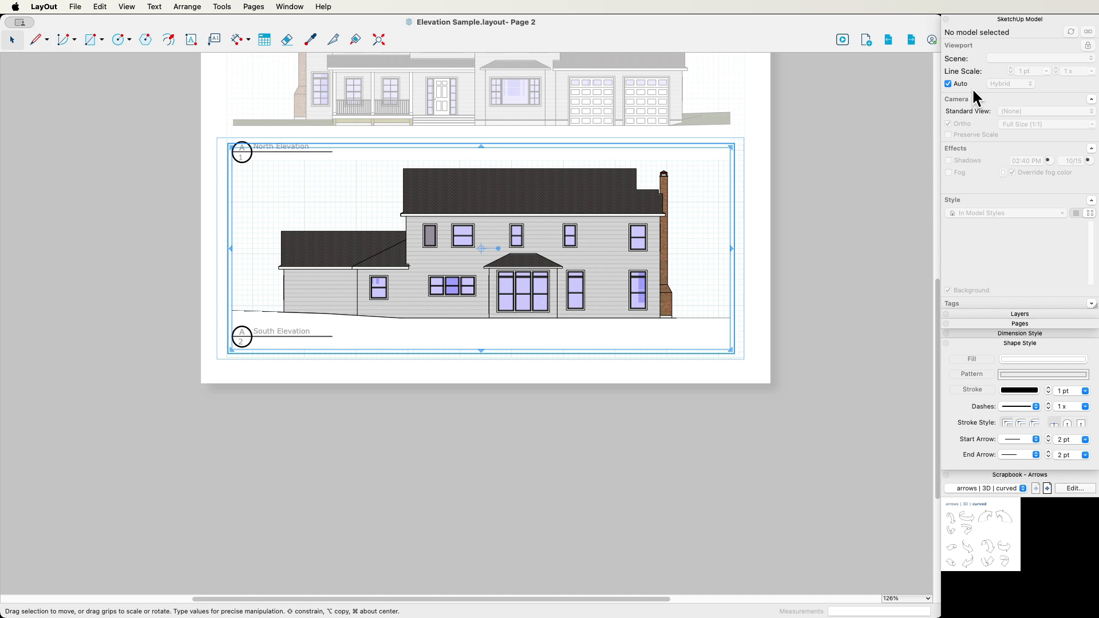
{"action": "double_click", "coordinate": [569, 244]}
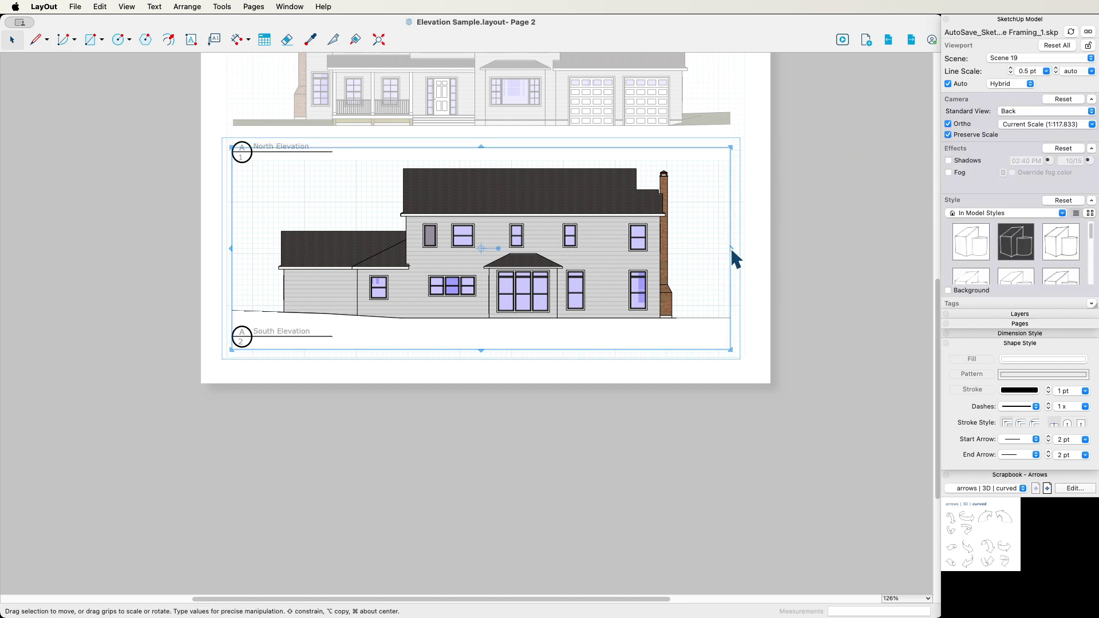
{"action": "left_click_drag", "start_coordinate": [732, 251], "coordinate": [677, 257]}
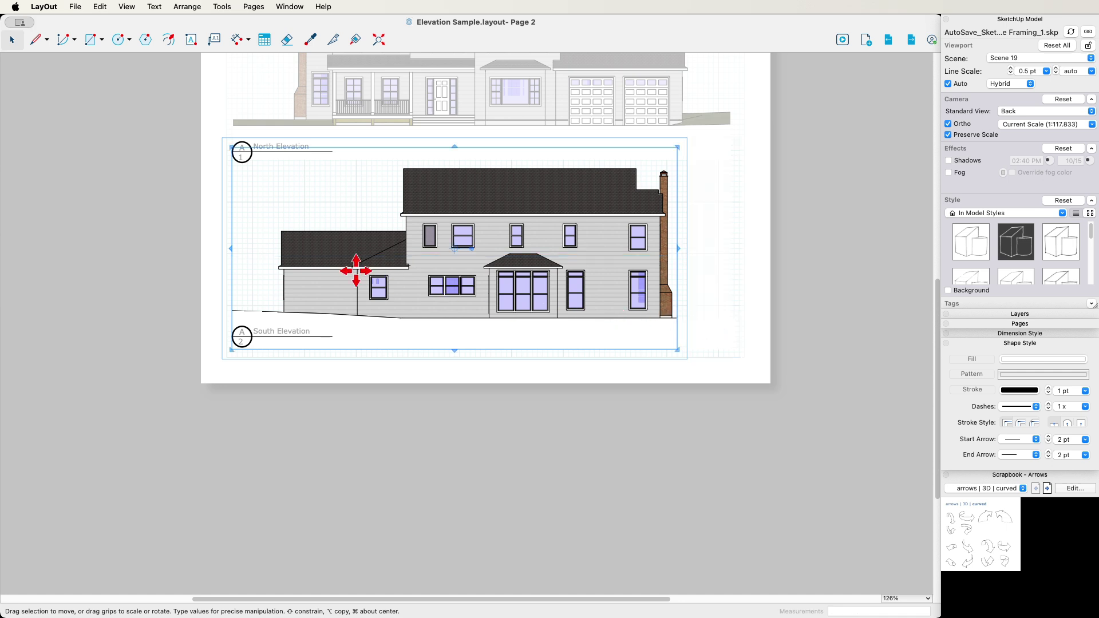
{"action": "left_click_drag", "start_coordinate": [231, 249], "coordinate": [282, 246]}
{"action": "left_click", "coordinate": [823, 323]}
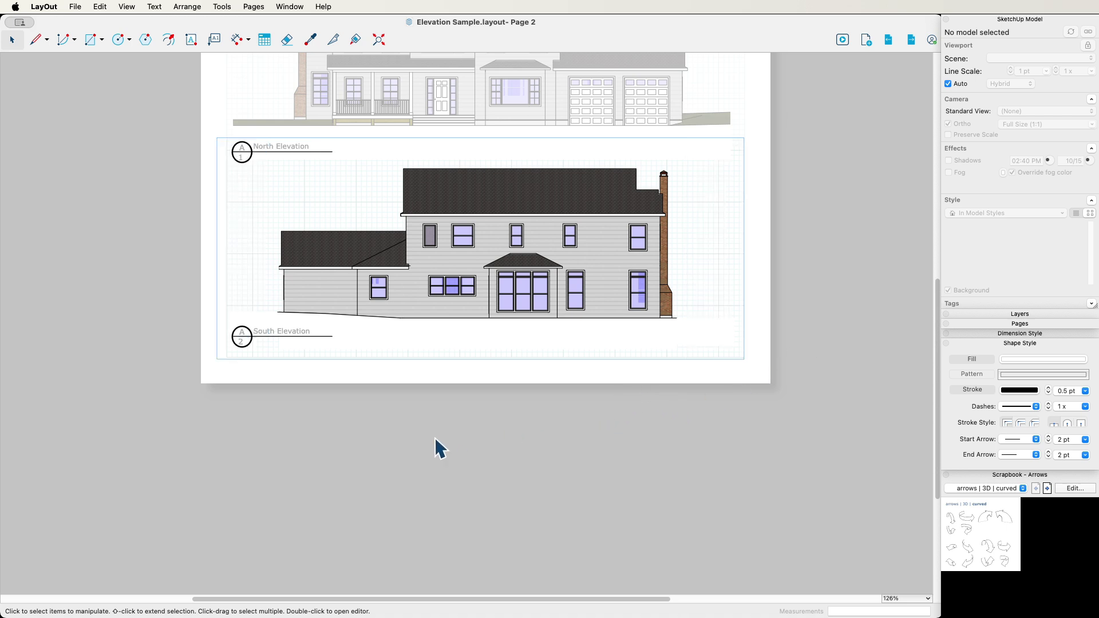
{"action": "scroll", "coordinate": [204, 381], "scroll_direction": "up", "scroll_amount": 5}
{"action": "scroll", "coordinate": [201, 375], "scroll_direction": "down", "scroll_amount": 3}
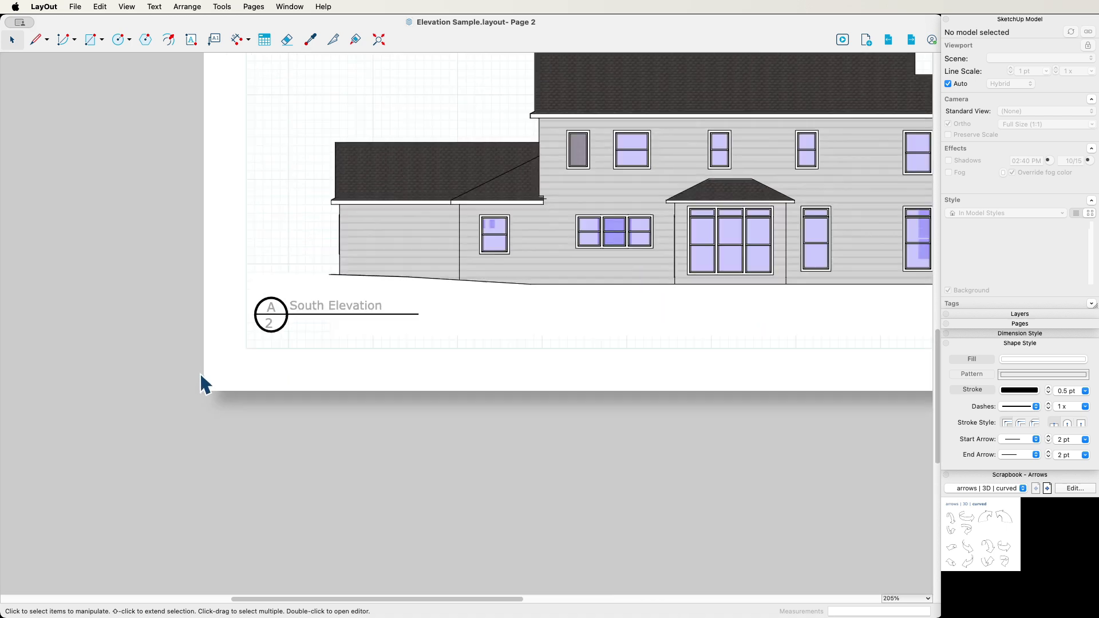
{"action": "scroll", "coordinate": [205, 383], "scroll_direction": "down", "scroll_amount": 1}
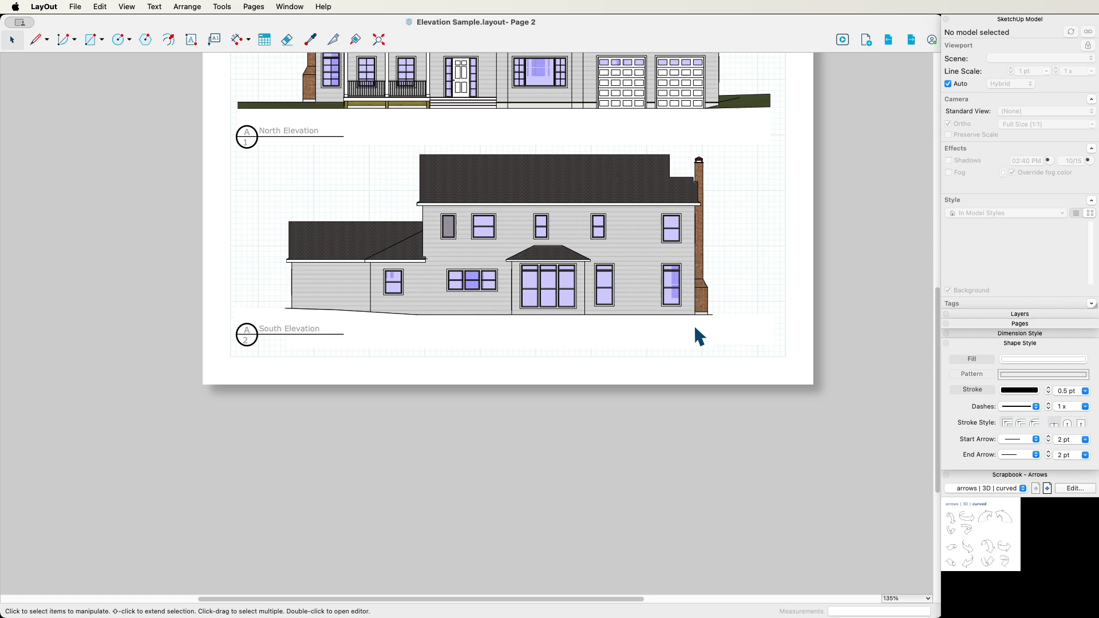
{"action": "scroll", "coordinate": [479, 488], "scroll_direction": "down", "scroll_amount": 3}
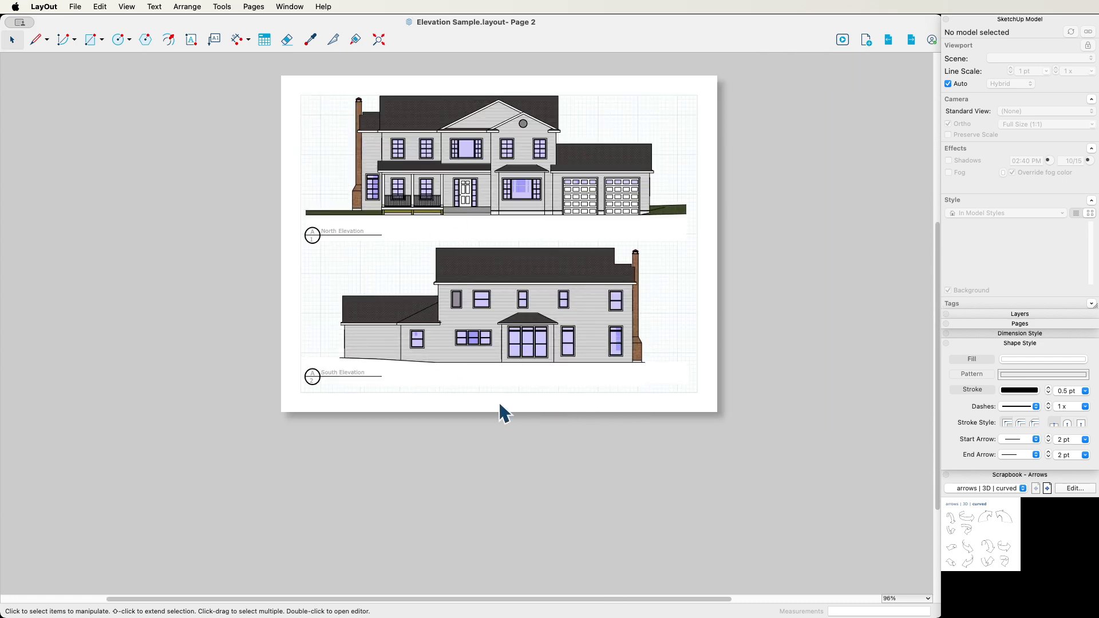
{"action": "scroll", "coordinate": [499, 283], "scroll_direction": "up", "scroll_amount": 2}
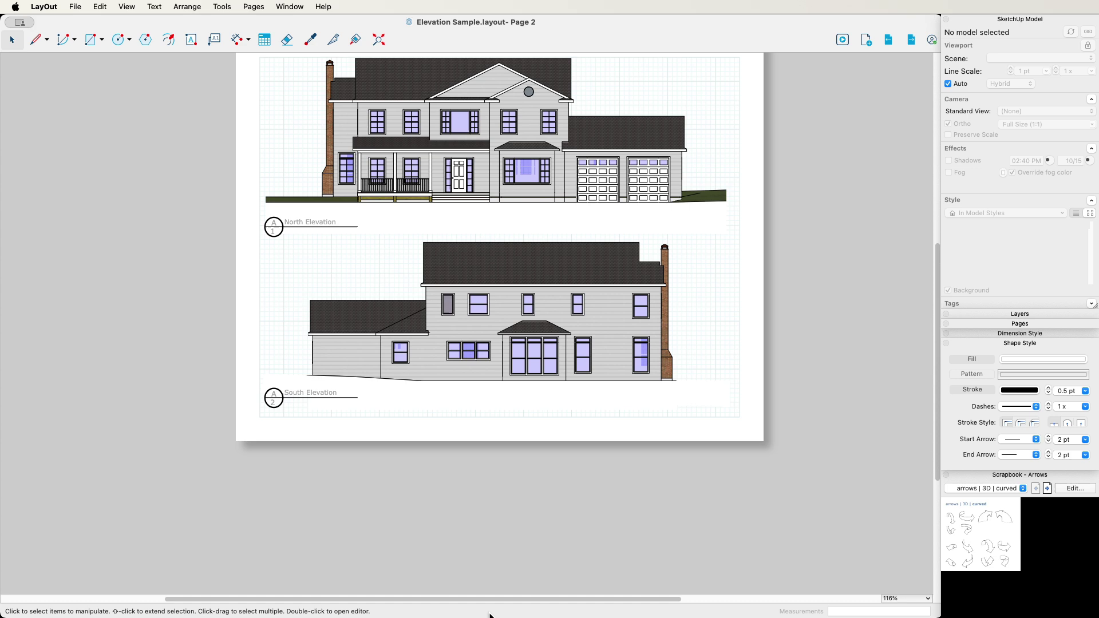
{"action": "scroll", "coordinate": [533, 400], "scroll_direction": "up", "scroll_amount": 2}
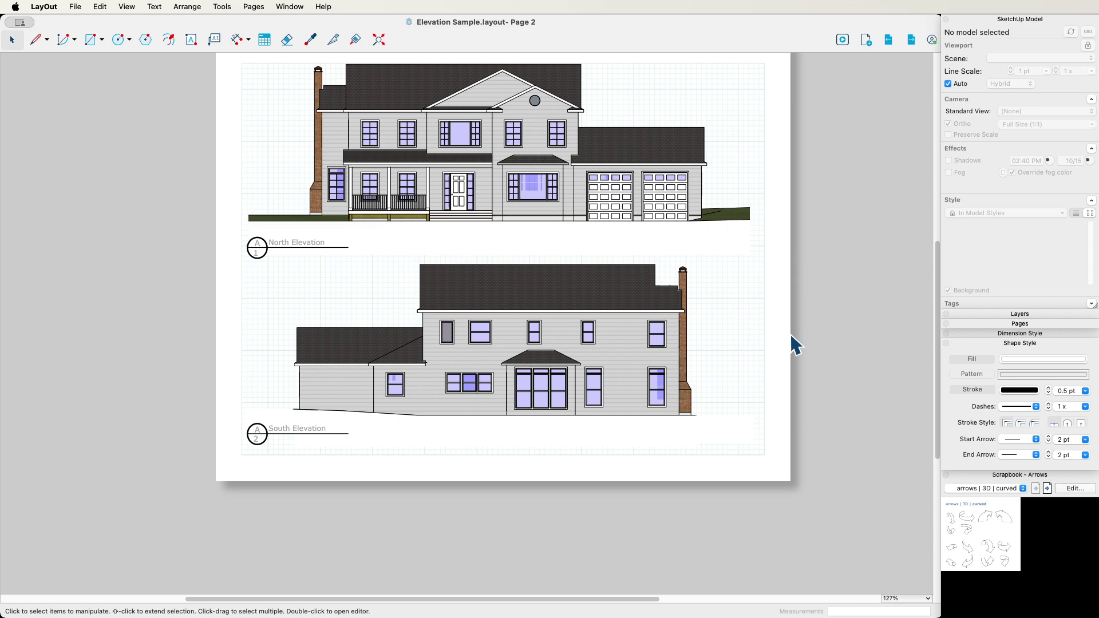
Go to Page 3 and move the house elevation down and right.
{"action": "left_click", "coordinate": [1025, 323]}
{"action": "left_click", "coordinate": [1004, 378]}
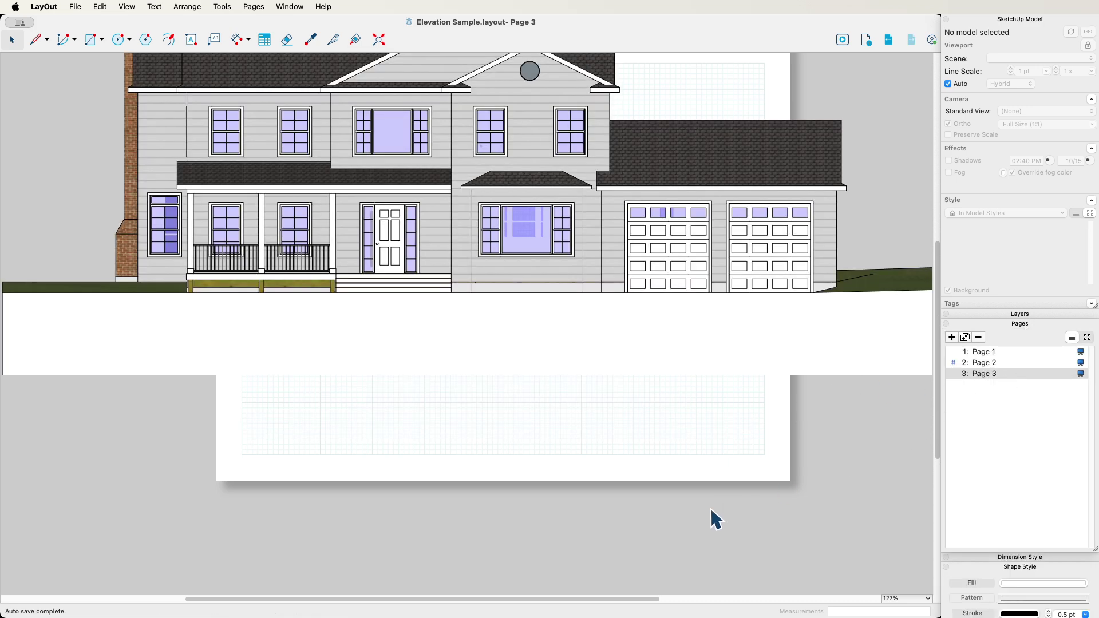
{"action": "scroll", "coordinate": [715, 520], "scroll_direction": "down", "scroll_amount": 5}
{"action": "left_click_drag", "start_coordinate": [393, 360], "coordinate": [427, 416]}
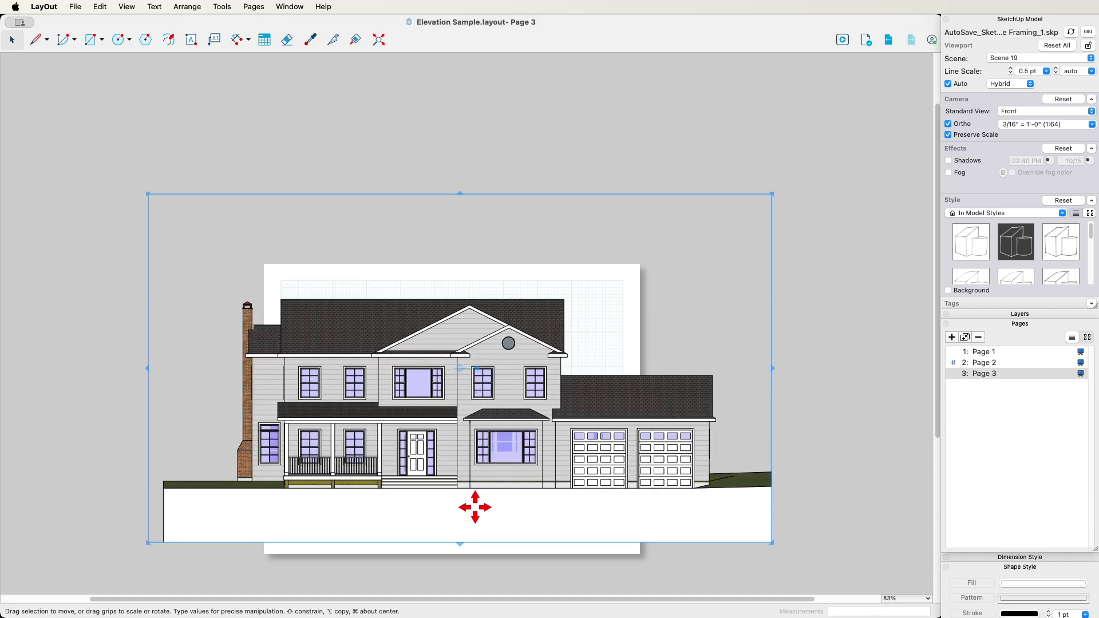
{"action": "scroll", "coordinate": [397, 491], "scroll_direction": "up", "scroll_amount": 5}
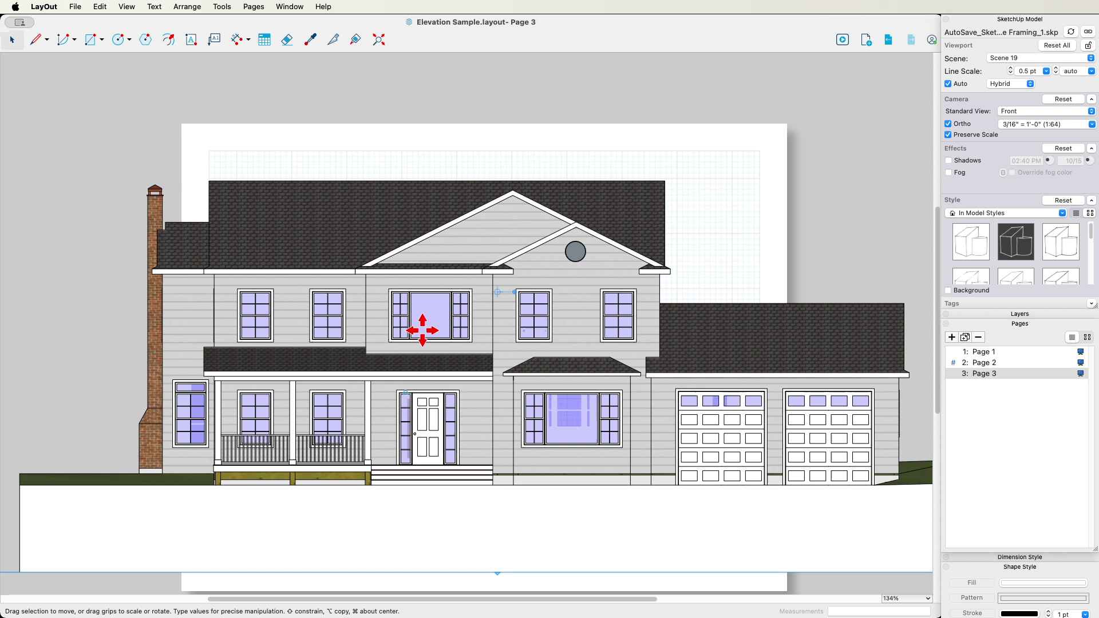
Draw a rectangle over the front door and use it as a clipping mask on the elevation.
{"action": "left_click", "coordinate": [90, 40]}
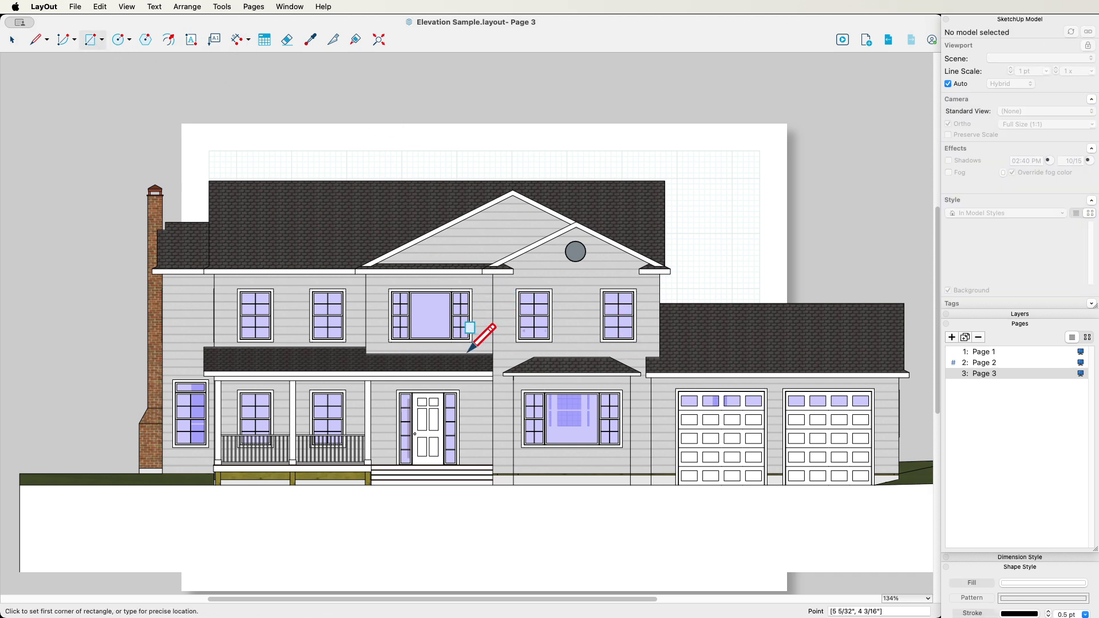
{"action": "left_click", "coordinate": [385, 381]}
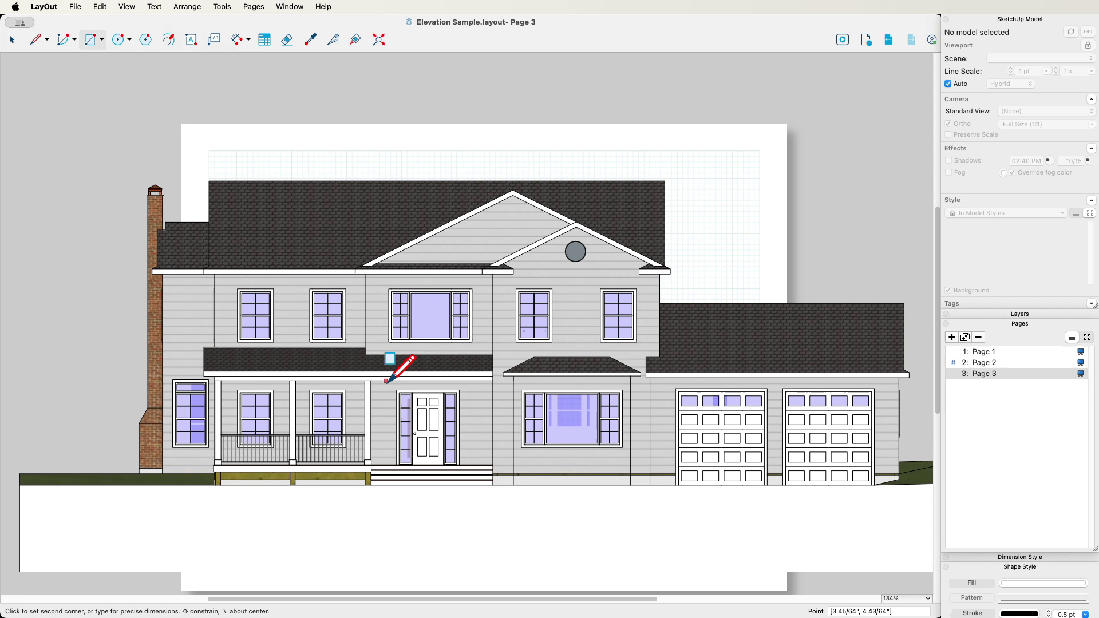
{"action": "left_click", "coordinate": [470, 475]}
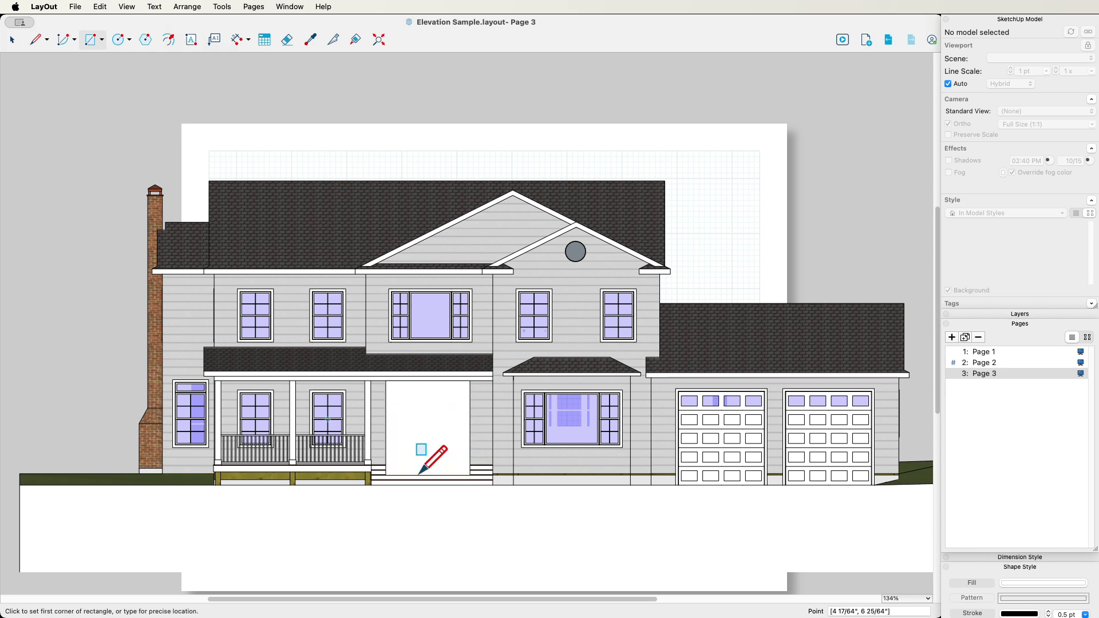
{"action": "key", "text": "space"}
{"action": "left_click", "coordinate": [436, 411]}
{"action": "left_click", "coordinate": [445, 302]}
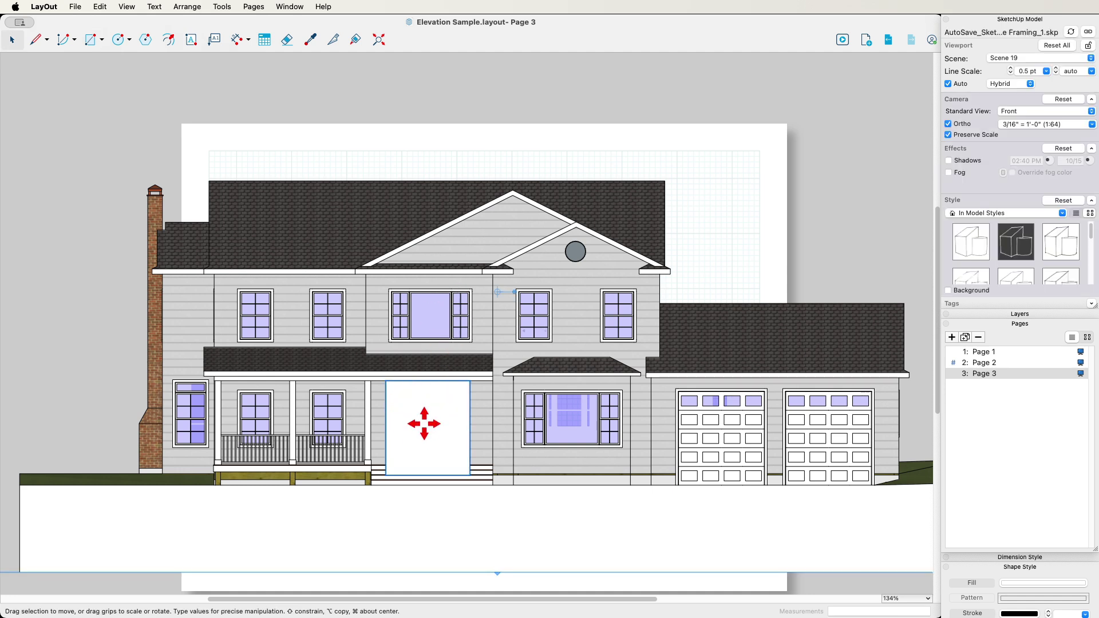
{"action": "right_click", "coordinate": [423, 424]}
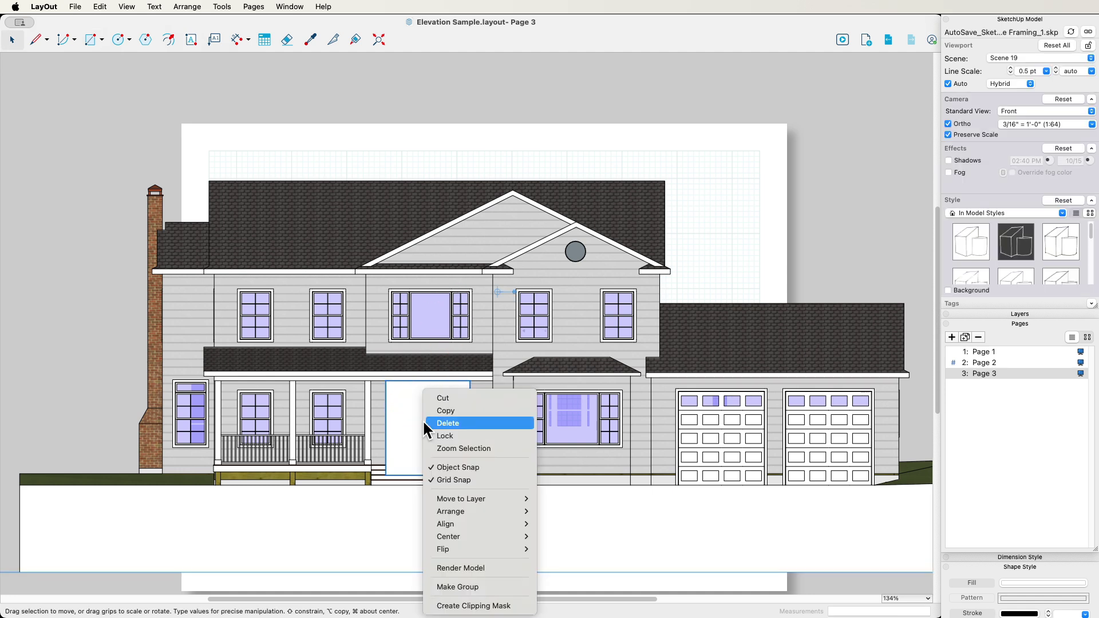
{"action": "left_click", "coordinate": [492, 605]}
Move the door detail up-left and resize its right and bottom edges around the door and sidelights.
{"action": "left_click", "coordinate": [321, 449]}
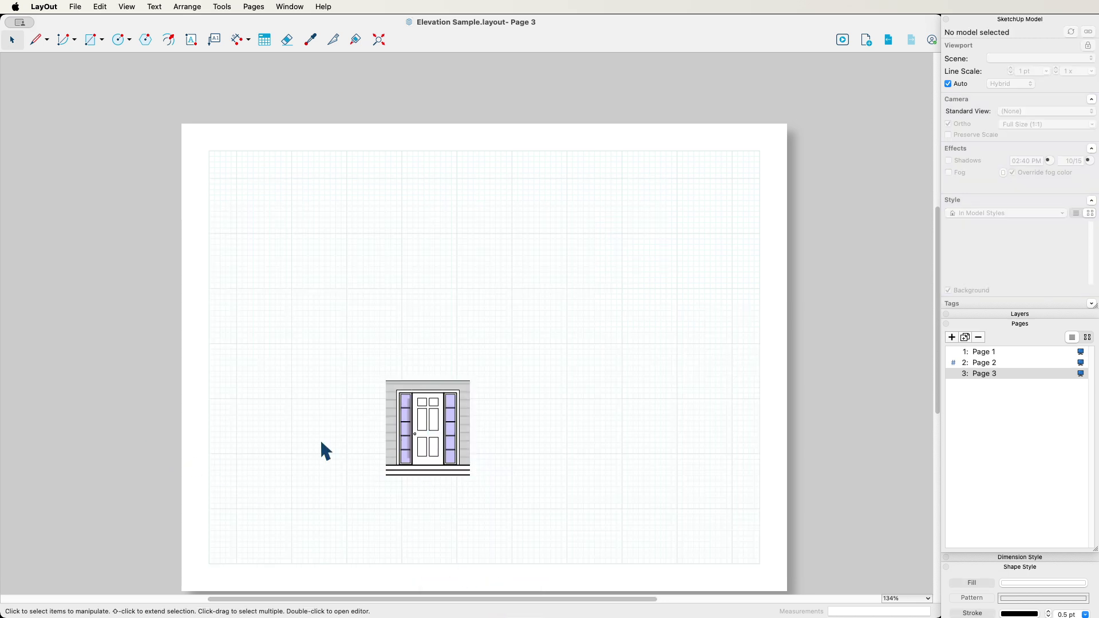
{"action": "scroll", "coordinate": [437, 446], "scroll_direction": "up", "scroll_amount": 5}
{"action": "scroll", "coordinate": [436, 446], "scroll_direction": "up", "scroll_amount": 5}
{"action": "scroll", "coordinate": [432, 444], "scroll_direction": "down", "scroll_amount": 1}
{"action": "scroll", "coordinate": [424, 427], "scroll_direction": "down", "scroll_amount": 2}
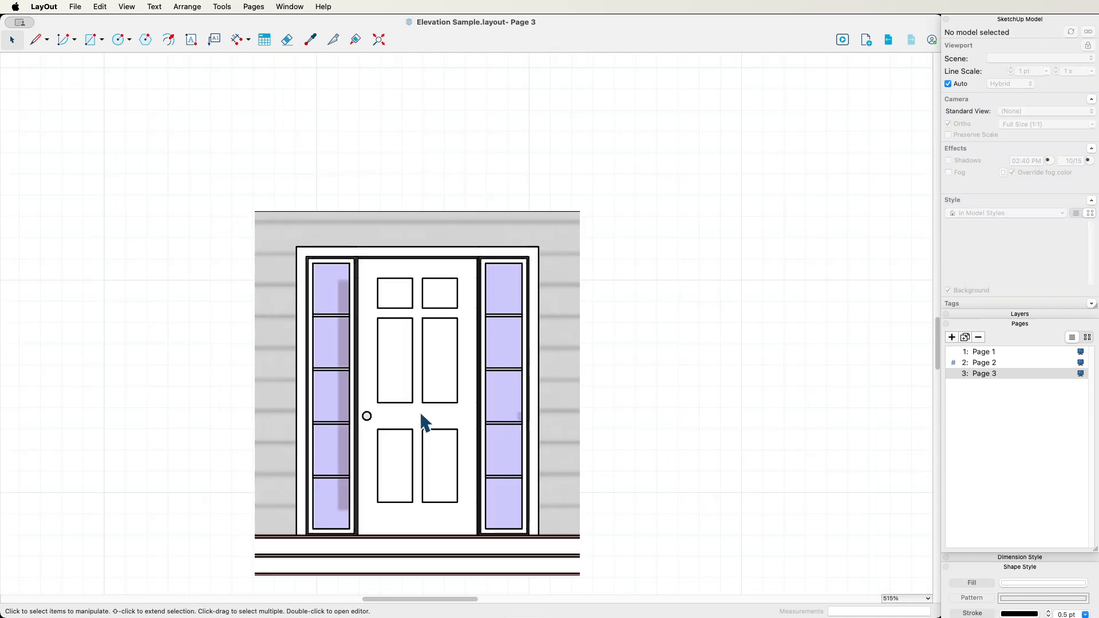
{"action": "left_click", "coordinate": [420, 414]}
{"action": "scroll", "coordinate": [422, 424], "scroll_direction": "down", "scroll_amount": 6}
{"action": "scroll", "coordinate": [435, 452], "scroll_direction": "up", "scroll_amount": 1}
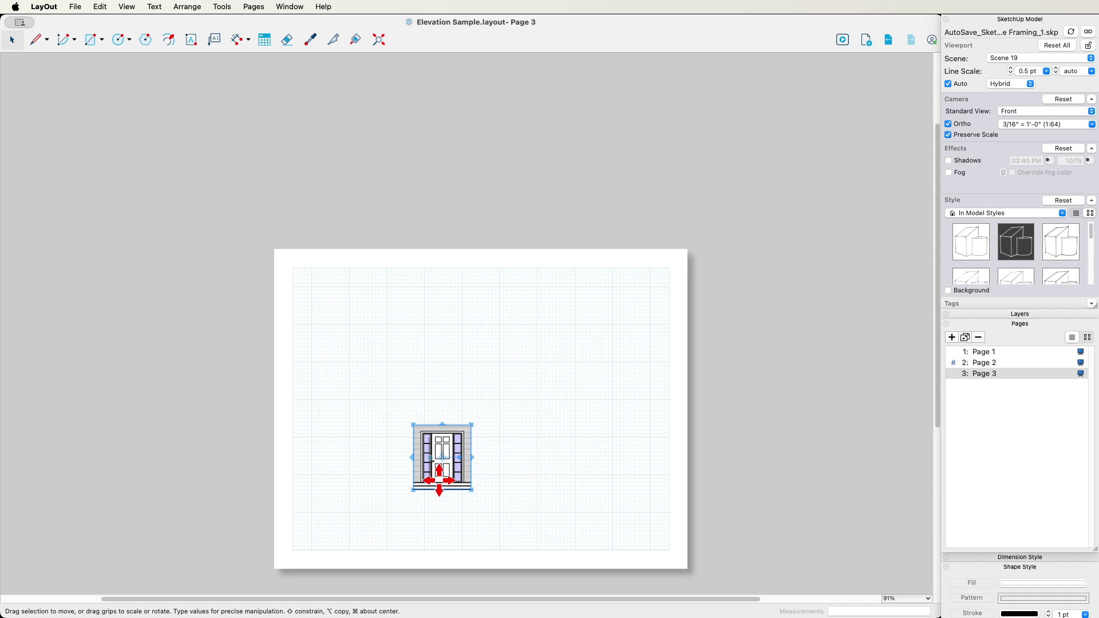
{"action": "left_click_drag", "start_coordinate": [436, 464], "coordinate": [378, 373]}
{"action": "scroll", "coordinate": [369, 368], "scroll_direction": "up", "scroll_amount": 5}
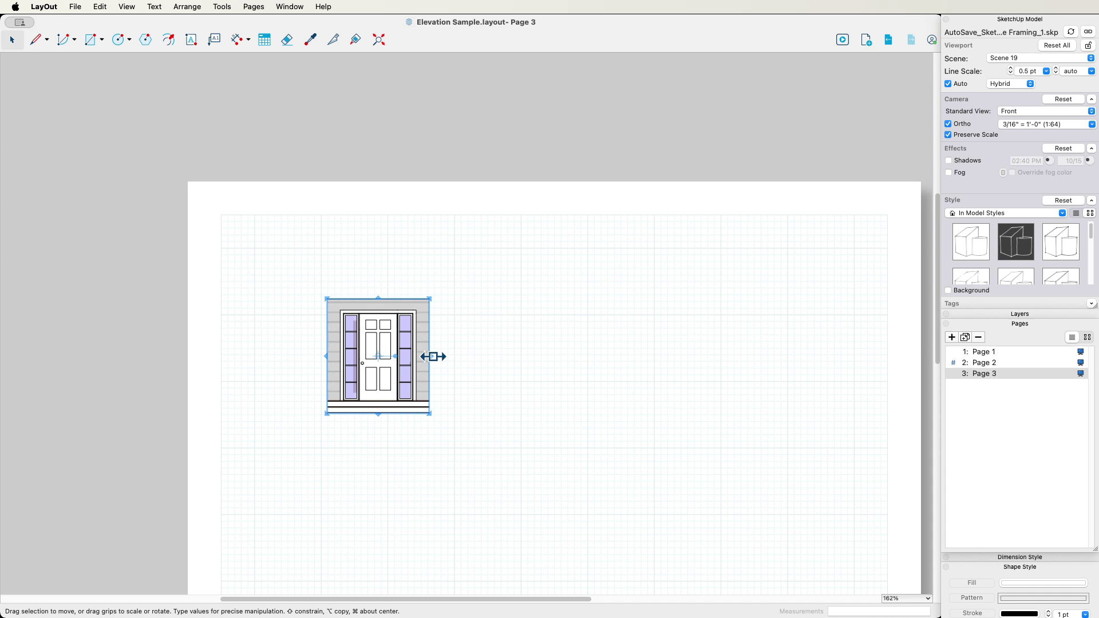
{"action": "mouse_move", "coordinate": [430, 356]}
{"action": "left_mouse_down"}
{"action": "mouse_move", "coordinate": [463, 352]}
{"action": "mouse_move", "coordinate": [429, 354]}
{"action": "left_mouse_up"}
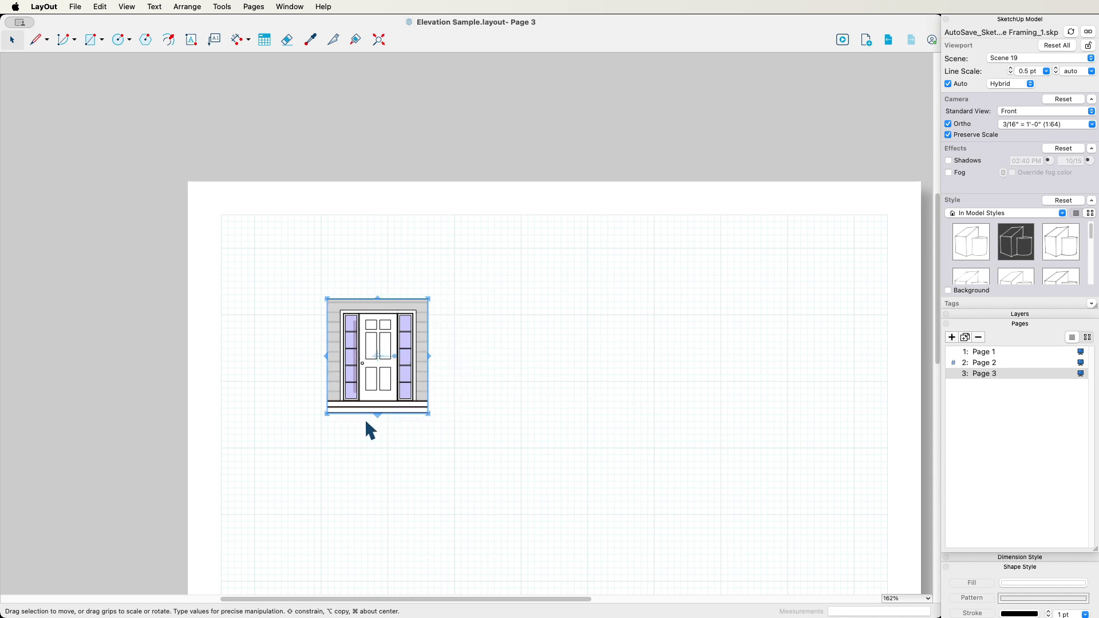
{"action": "mouse_move", "coordinate": [378, 414]}
{"action": "left_mouse_down"}
{"action": "mouse_move", "coordinate": [376, 461]}
{"action": "mouse_move", "coordinate": [377, 394]}
{"action": "mouse_move", "coordinate": [394, 409]}
{"action": "left_mouse_up"}
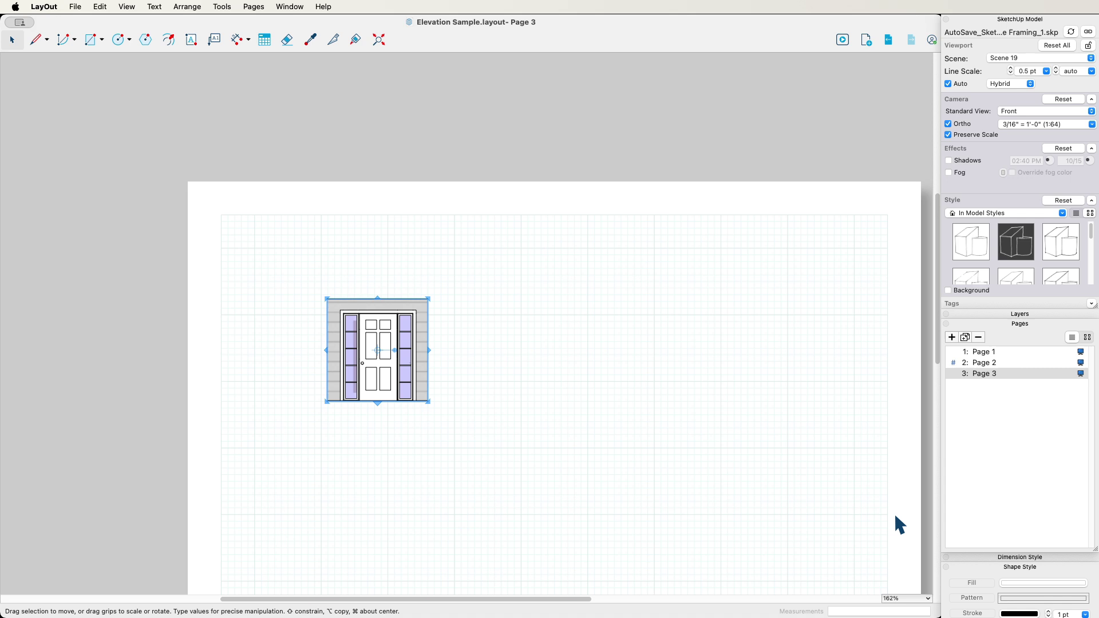
Thicken the door viewport's outline stroke to 1.4 pt in Shape Style.
{"action": "left_click", "coordinate": [464, 302]}
{"action": "left_click", "coordinate": [343, 349]}
{"action": "left_click", "coordinate": [1001, 323]}
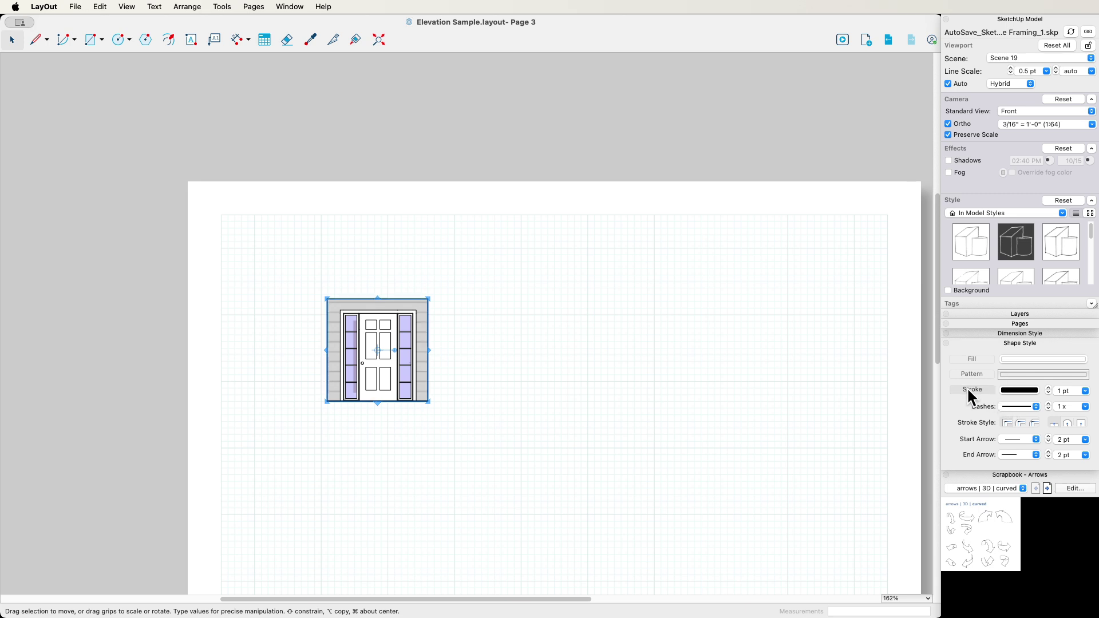
{"action": "left_click", "coordinate": [750, 371]}
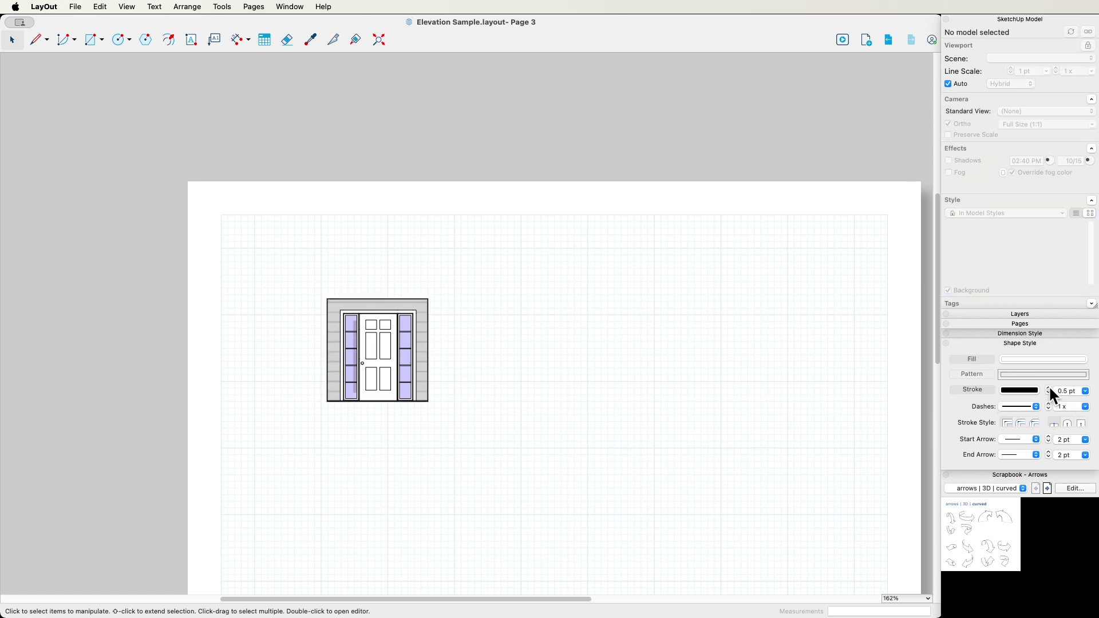
{"action": "left_click", "coordinate": [326, 356]}
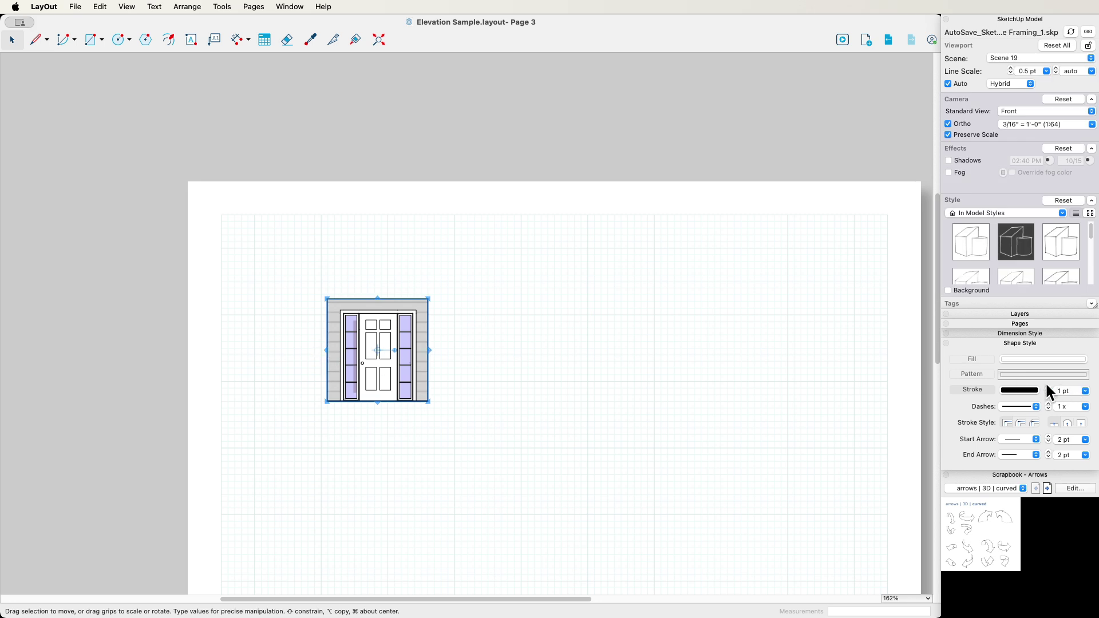
{"action": "left_click", "coordinate": [1049, 387]}
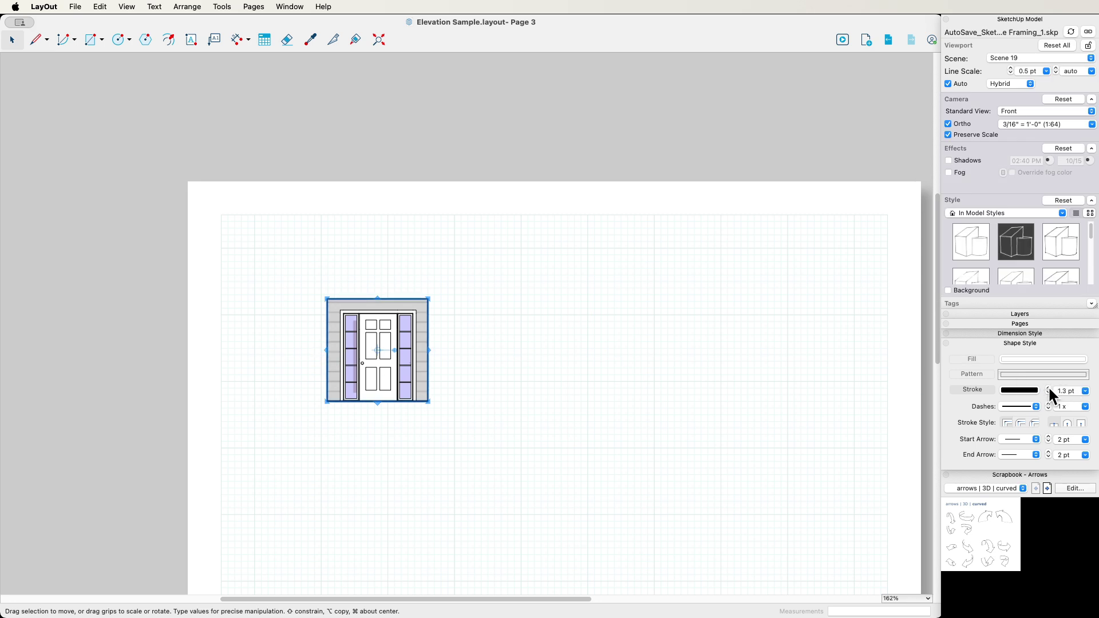
{"action": "left_click", "coordinate": [760, 388]}
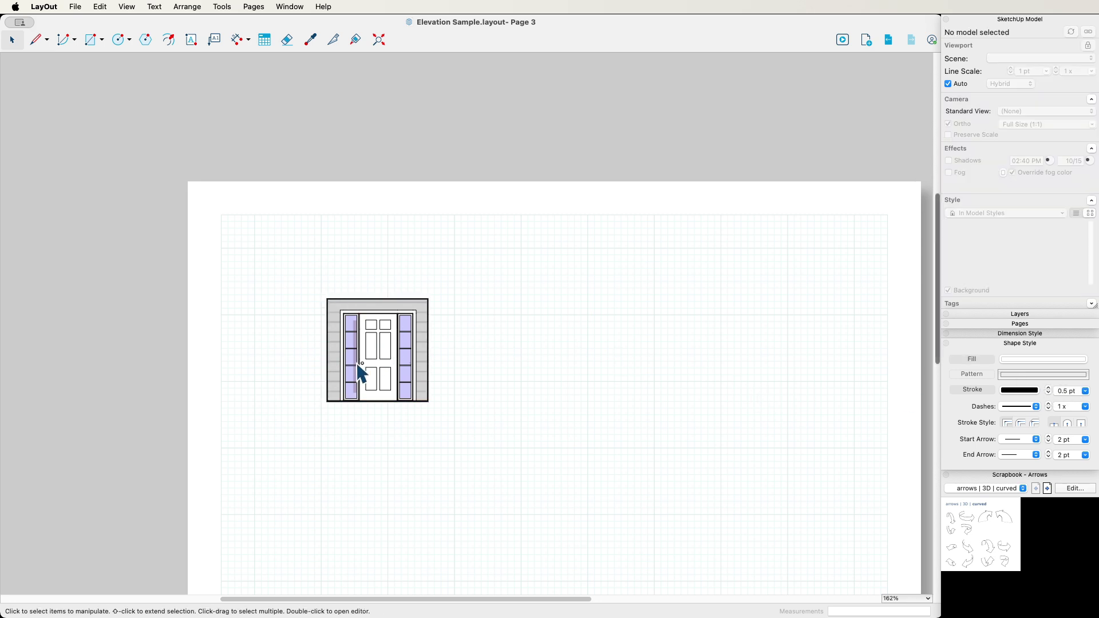
{"action": "left_click", "coordinate": [387, 355]}
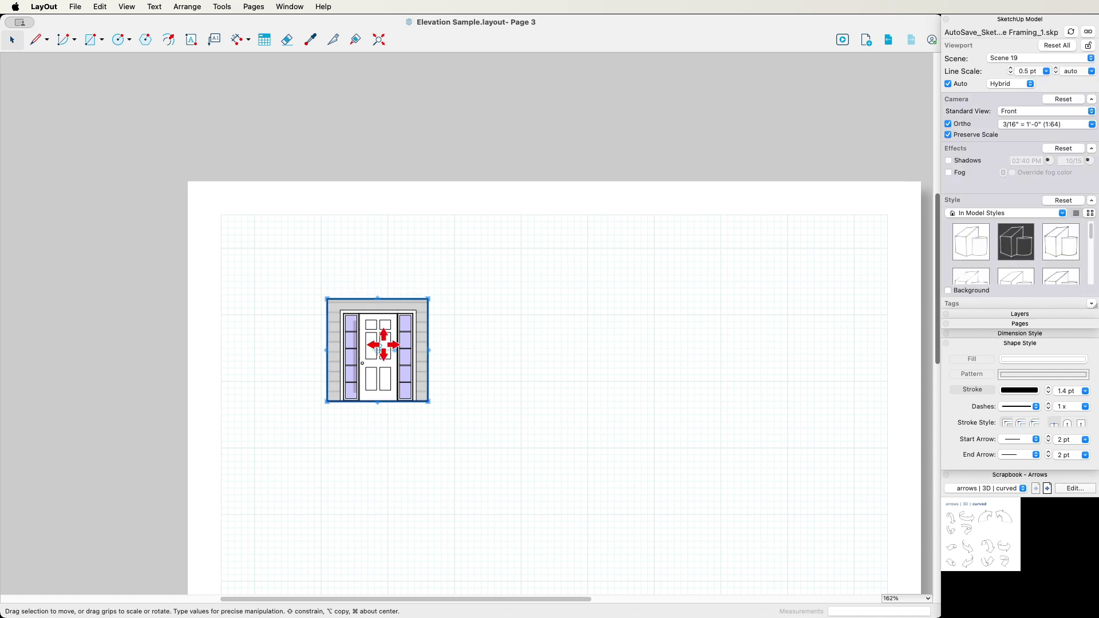
Undo the outline stroke and the crop to bring back the full house elevation.
{"action": "key", "text": "super+z"}
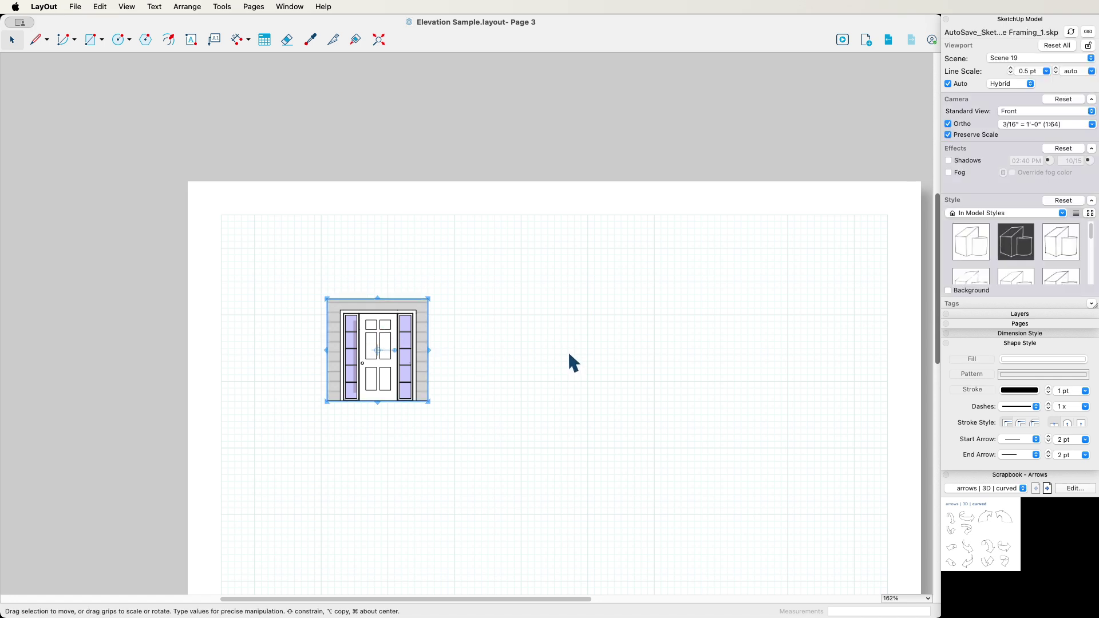
{"action": "key", "text": "super+z"}
{"action": "key", "text": "super+z"}
{"action": "key", "text": "super+z"}
{"action": "key", "text": "super+z"}
{"action": "key", "text": "super+z"}
{"action": "key", "text": "super+z"}
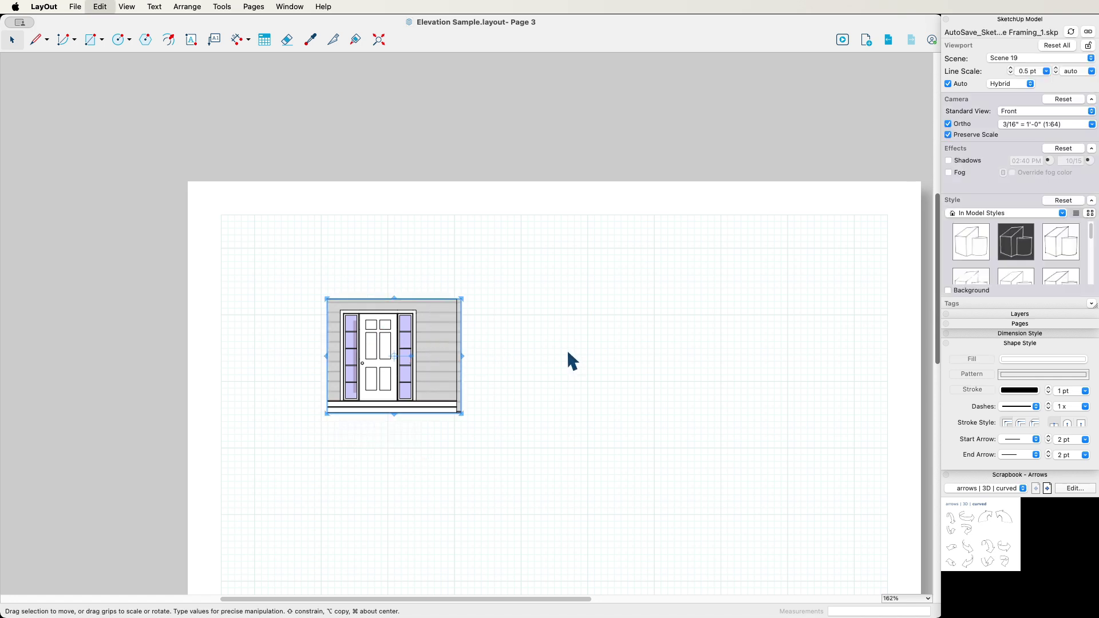
{"action": "scroll", "coordinate": [508, 257], "scroll_direction": "down", "scroll_amount": 3}
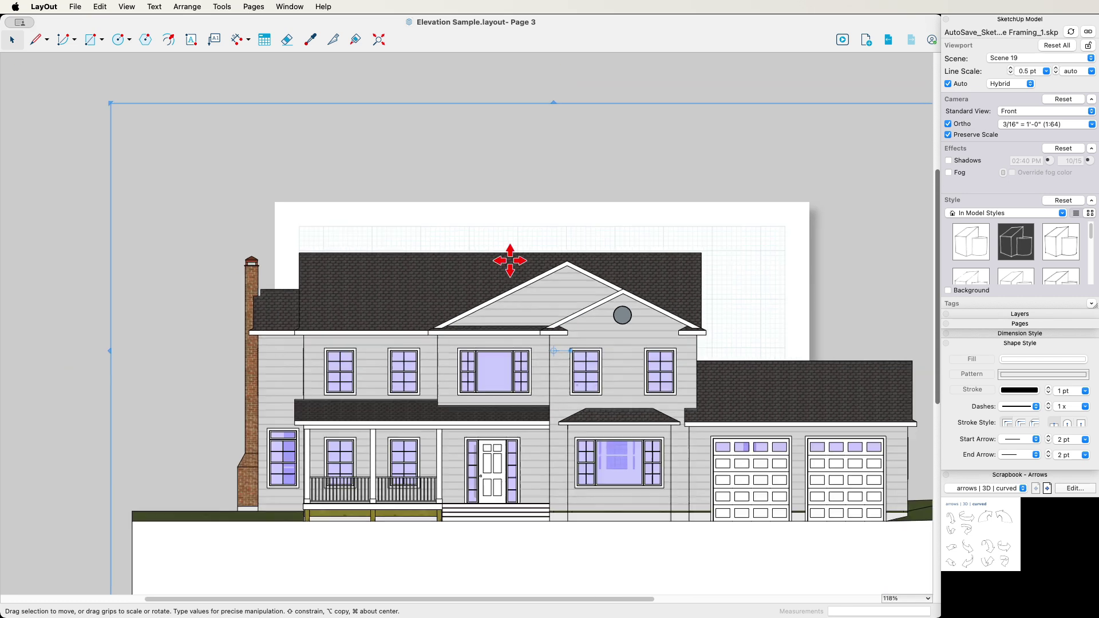
{"action": "scroll", "coordinate": [535, 511], "scroll_direction": "up", "scroll_amount": 6}
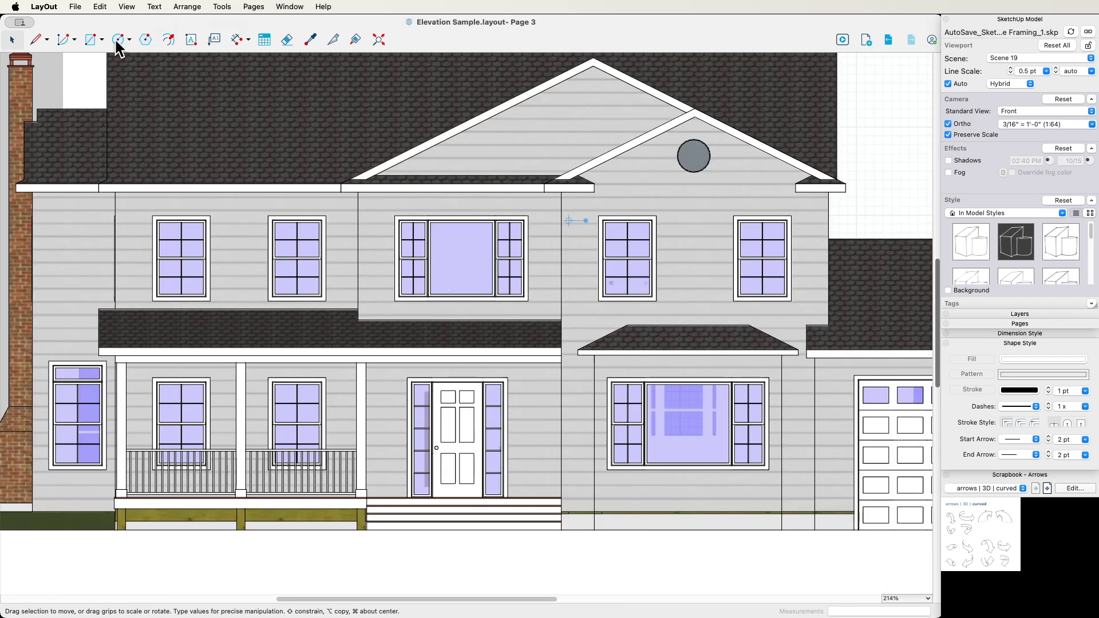
Draw a circle around the front door, trial it as a clipping mask, then undo it.
{"action": "left_click", "coordinate": [117, 41]}
{"action": "left_click", "coordinate": [455, 442]}
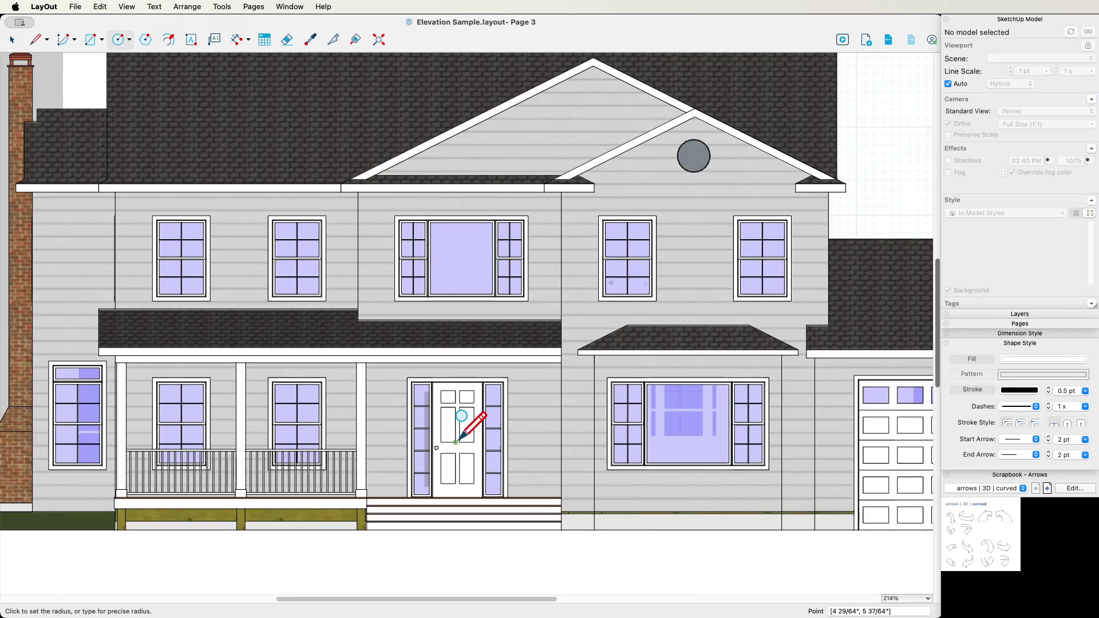
{"action": "left_click", "coordinate": [541, 421]}
{"action": "key", "text": "space"}
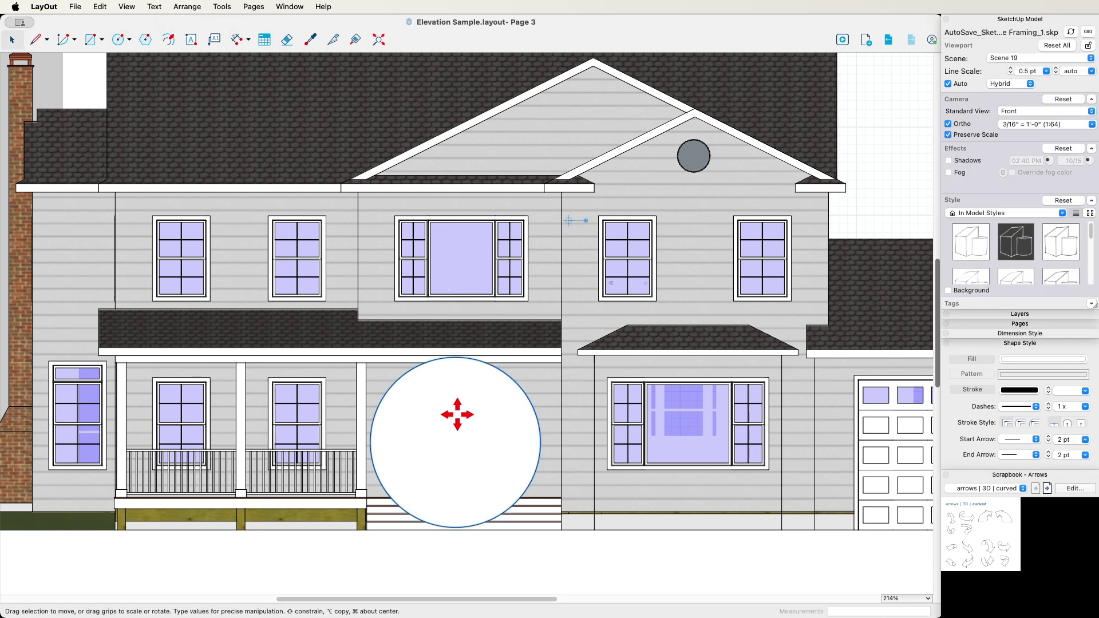
{"action": "right_click", "coordinate": [438, 391]}
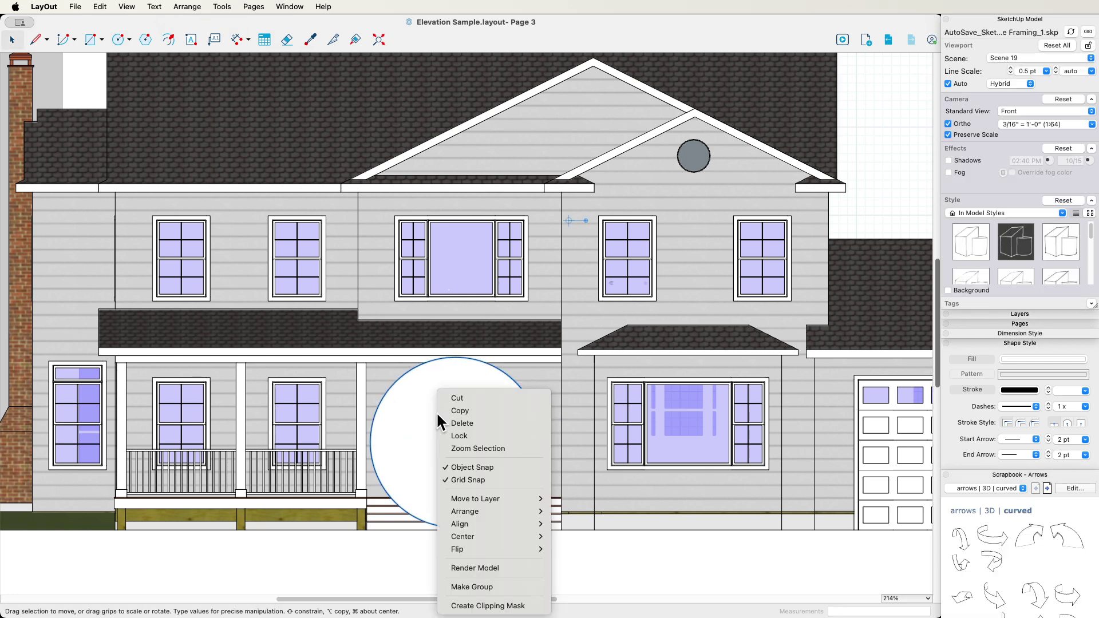
{"action": "left_click", "coordinate": [501, 605]}
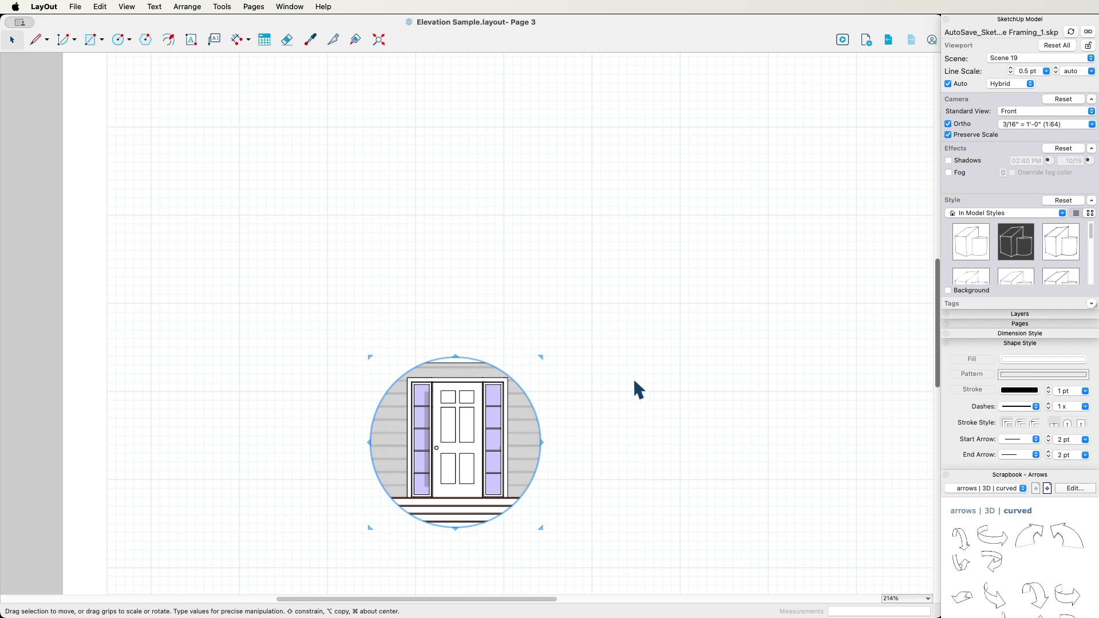
{"action": "key", "text": "super+z"}
{"action": "left_click", "coordinate": [466, 440]}
Delete the trial circle and start a line outline across the top and down the right side.
{"action": "key", "text": "Delete"}
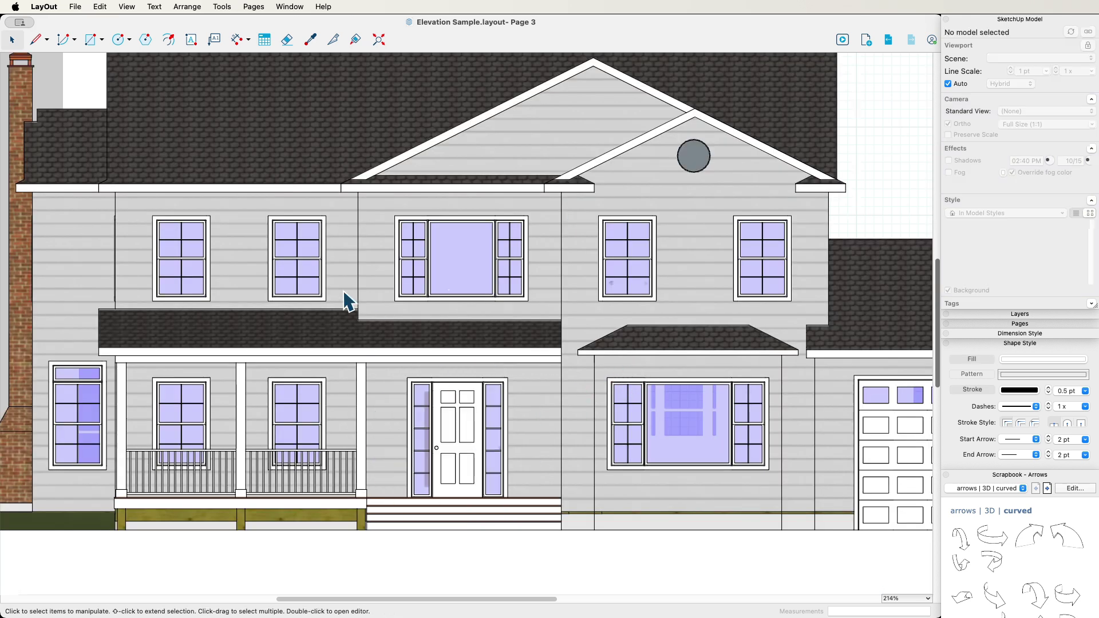
{"action": "left_click", "coordinate": [35, 40]}
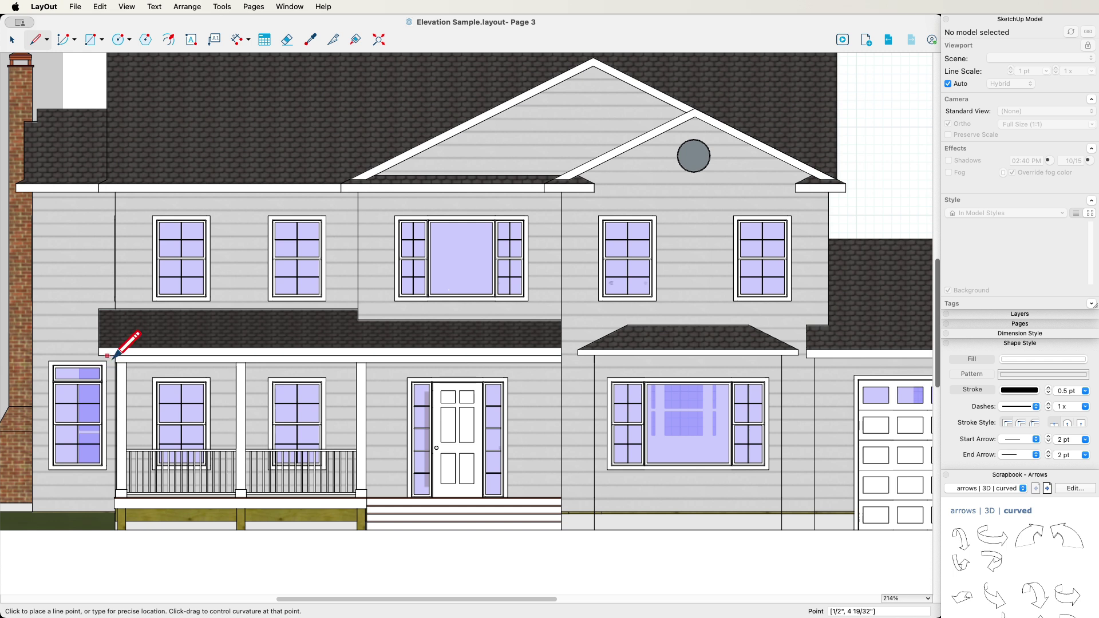
{"action": "left_click", "coordinate": [380, 206]}
{"action": "left_click_drag", "start_coordinate": [556, 206], "coordinate": [557, 215]}
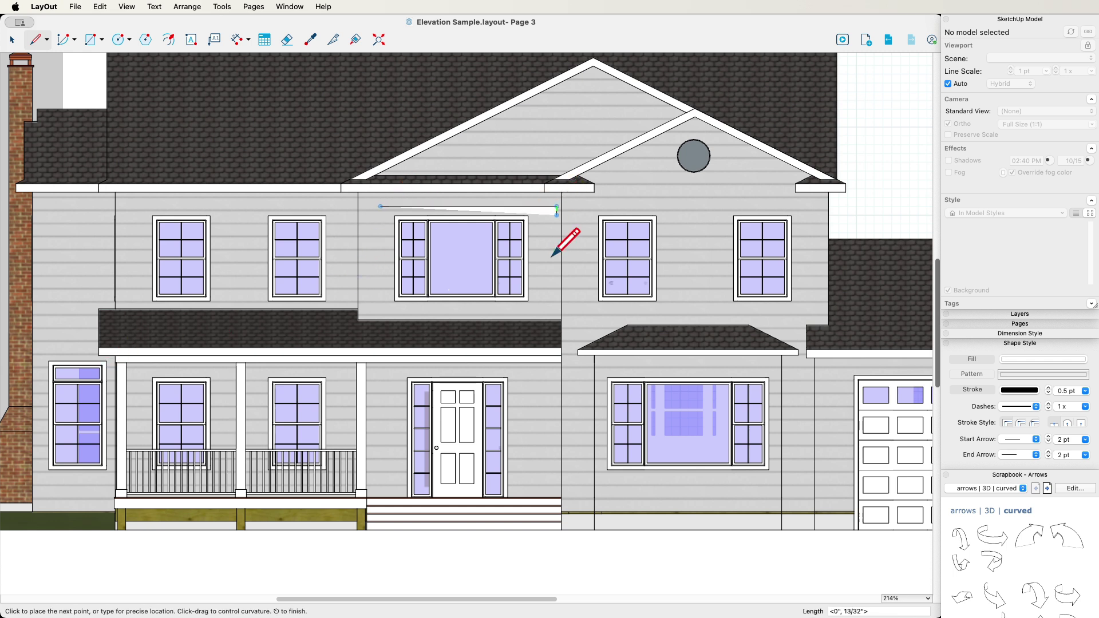
{"action": "left_click", "coordinate": [549, 320]}
{"action": "left_click", "coordinate": [493, 356]}
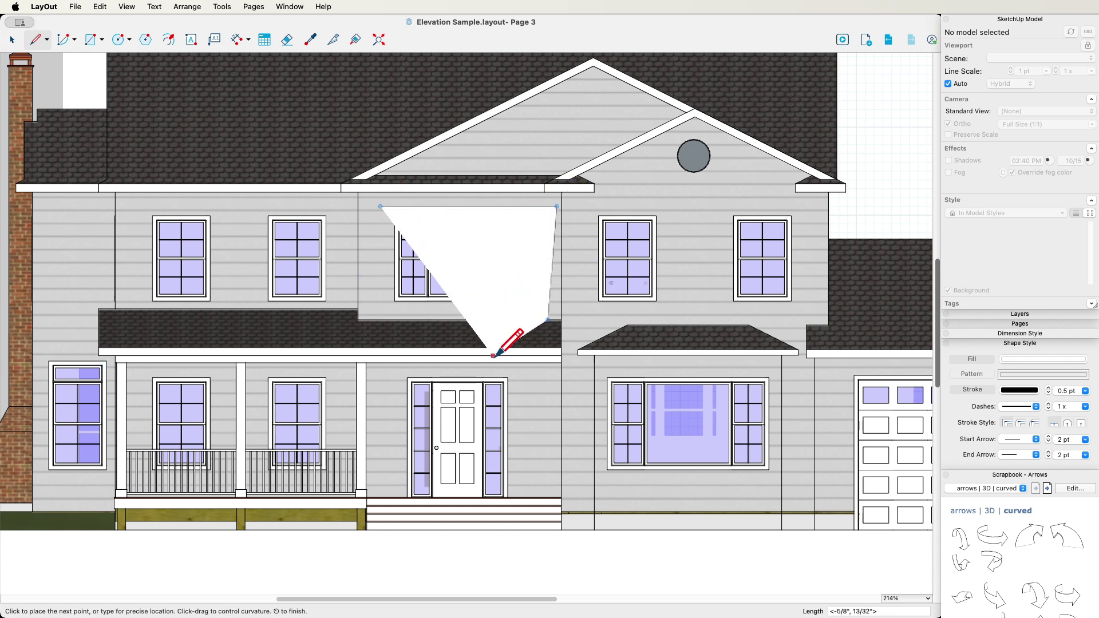
{"action": "left_click", "coordinate": [530, 383]}
{"action": "left_click", "coordinate": [530, 506]}
Close the outline up the left past the porch roof, notched between the upper windows.
{"action": "left_click", "coordinate": [389, 514]}
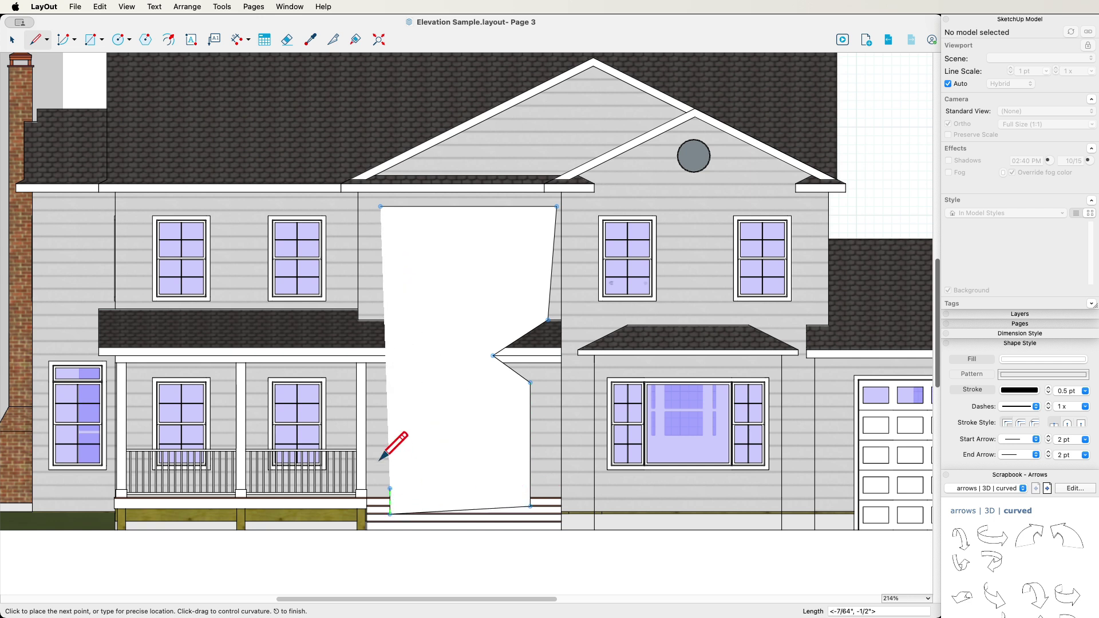
{"action": "left_click", "coordinate": [380, 409]}
{"action": "left_click", "coordinate": [240, 309]}
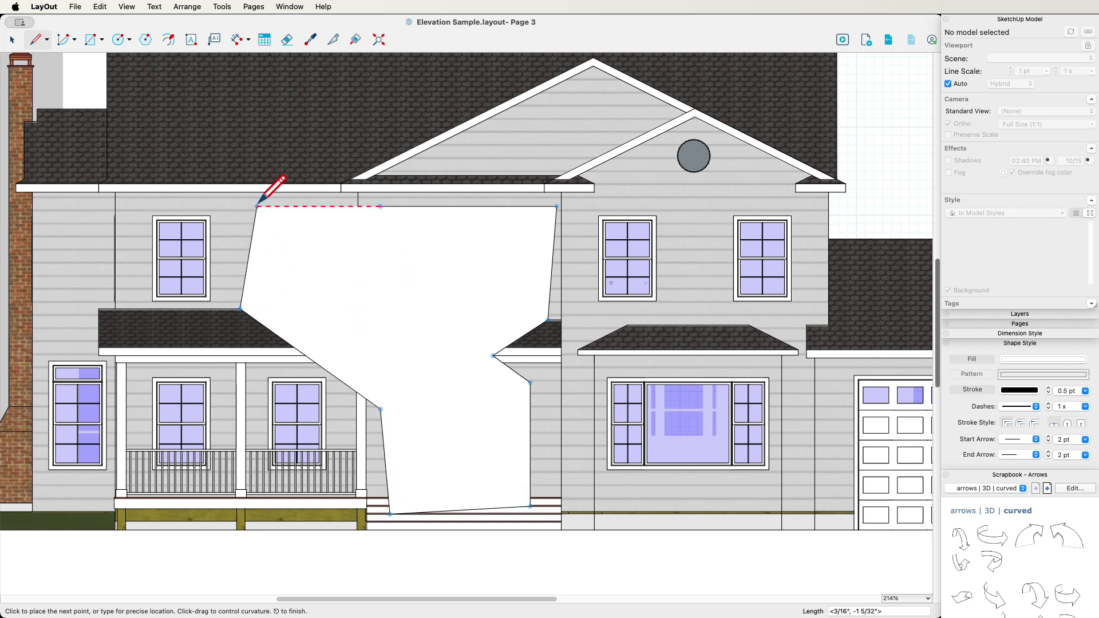
{"action": "left_click", "coordinate": [257, 206]}
{"action": "left_click", "coordinate": [353, 206]}
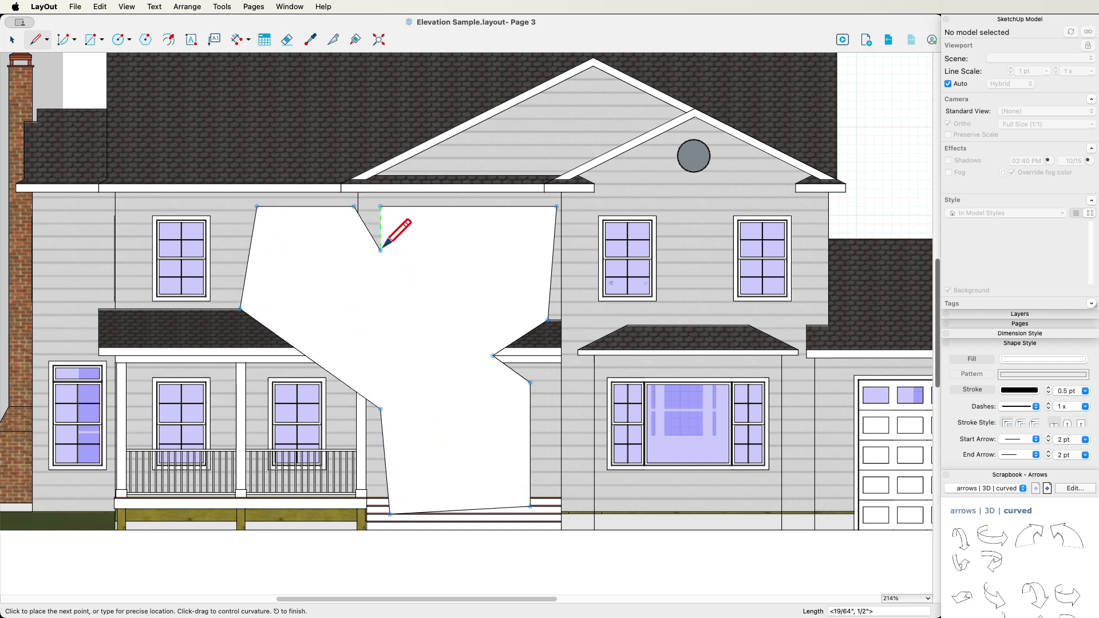
{"action": "left_click", "coordinate": [380, 250]}
{"action": "left_click", "coordinate": [383, 206]}
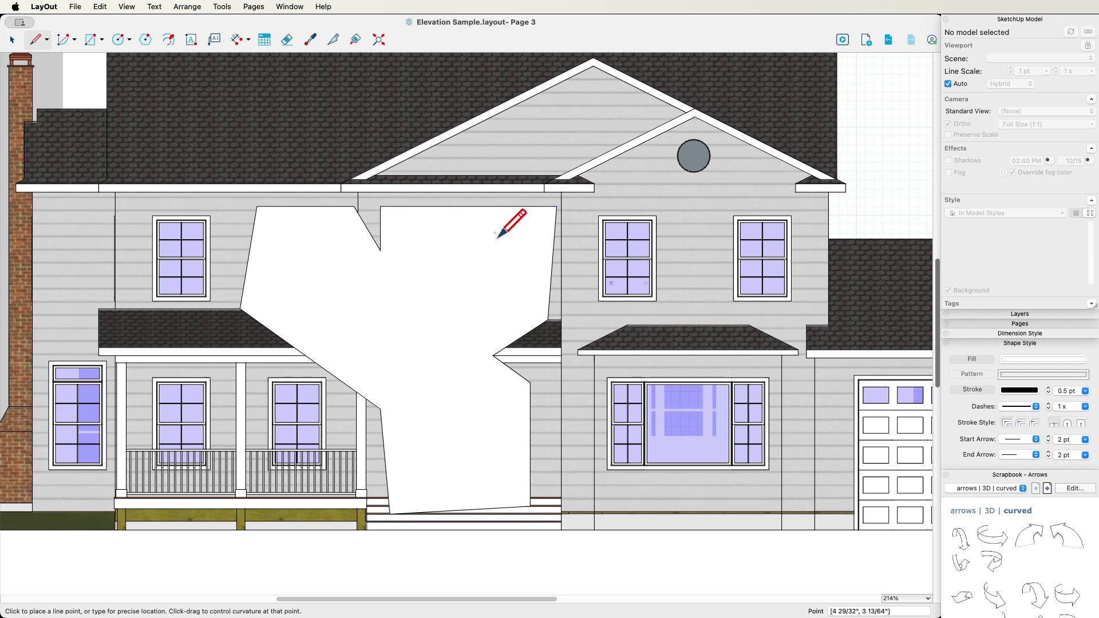
Clip the house elevation to the drawn polygon with Create Clipping Mask.
{"action": "key", "text": "space"}
{"action": "left_click", "coordinate": [458, 330]}
{"action": "right_click", "coordinate": [647, 282]}
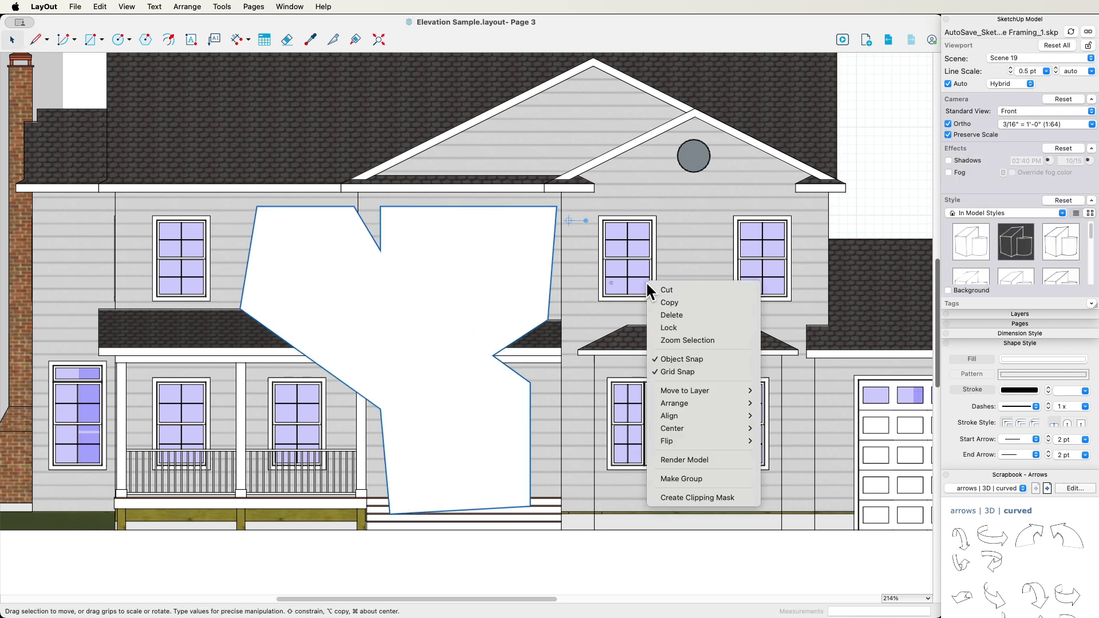
{"action": "left_click", "coordinate": [681, 498]}
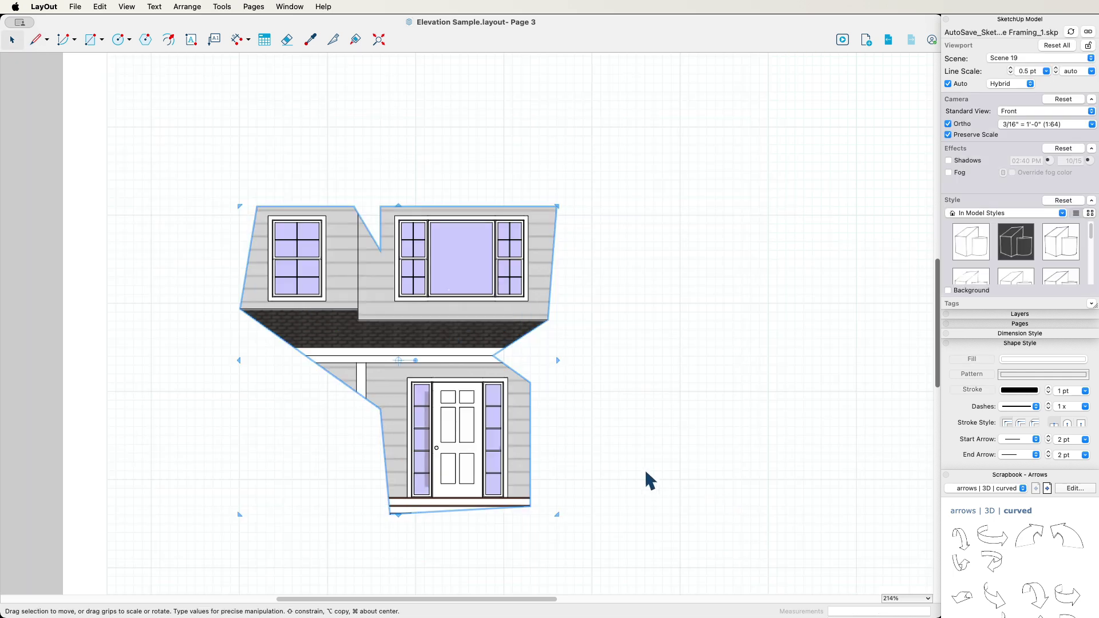
{"action": "left_click", "coordinate": [691, 375]}
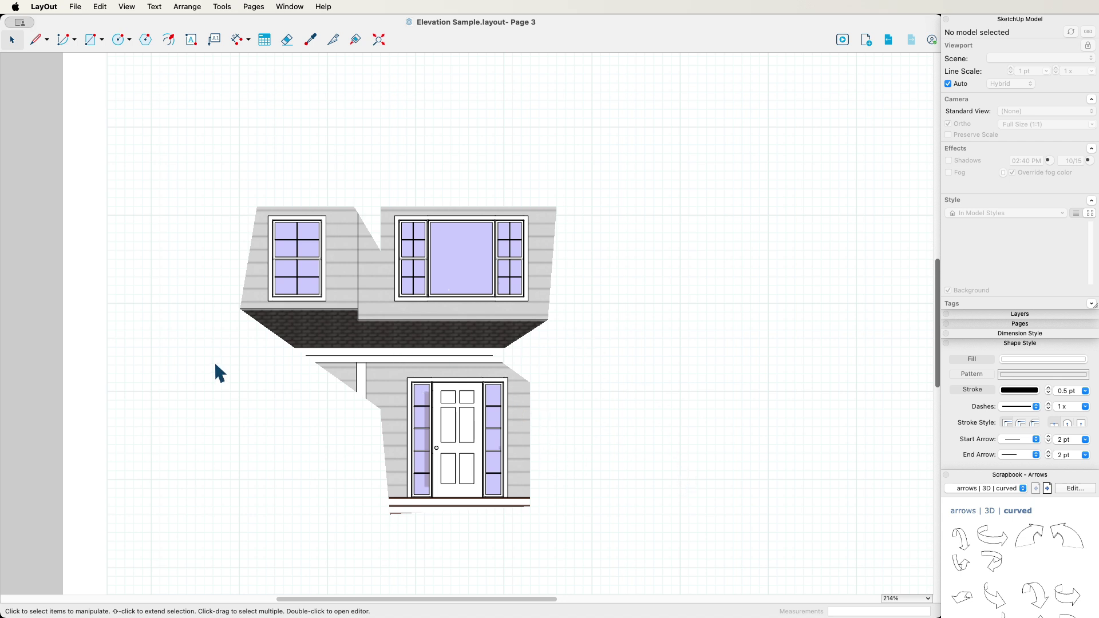
Undo the clipping to recover the full uncropped house elevation viewport.
{"action": "scroll", "coordinate": [330, 356], "scroll_direction": "down", "scroll_amount": 5}
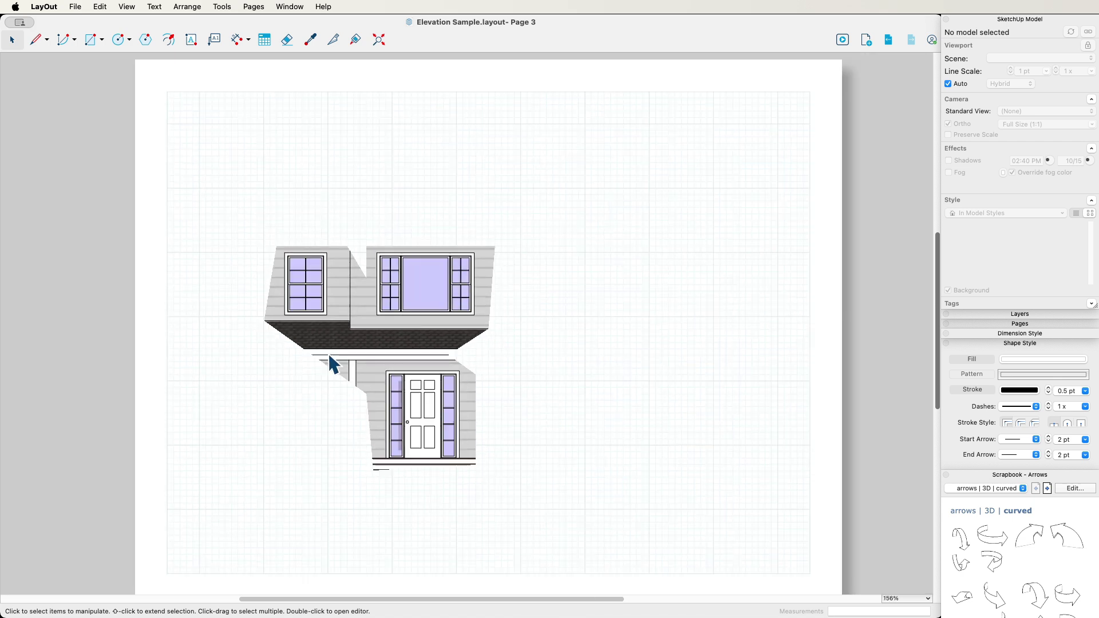
{"action": "left_click", "coordinate": [405, 372]}
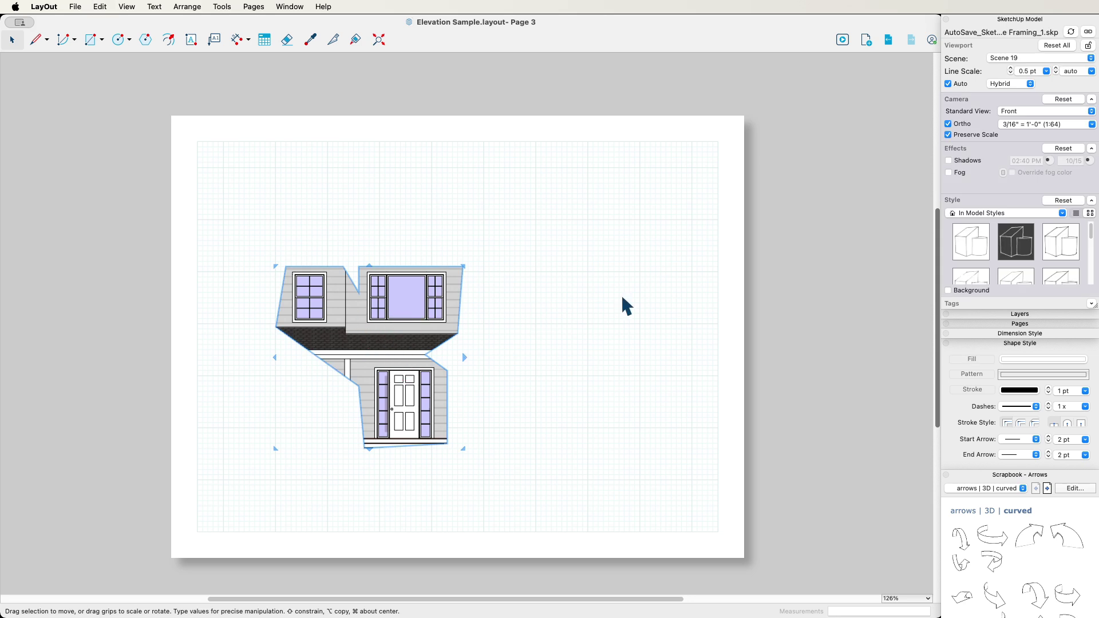
{"action": "left_click", "coordinate": [817, 291]}
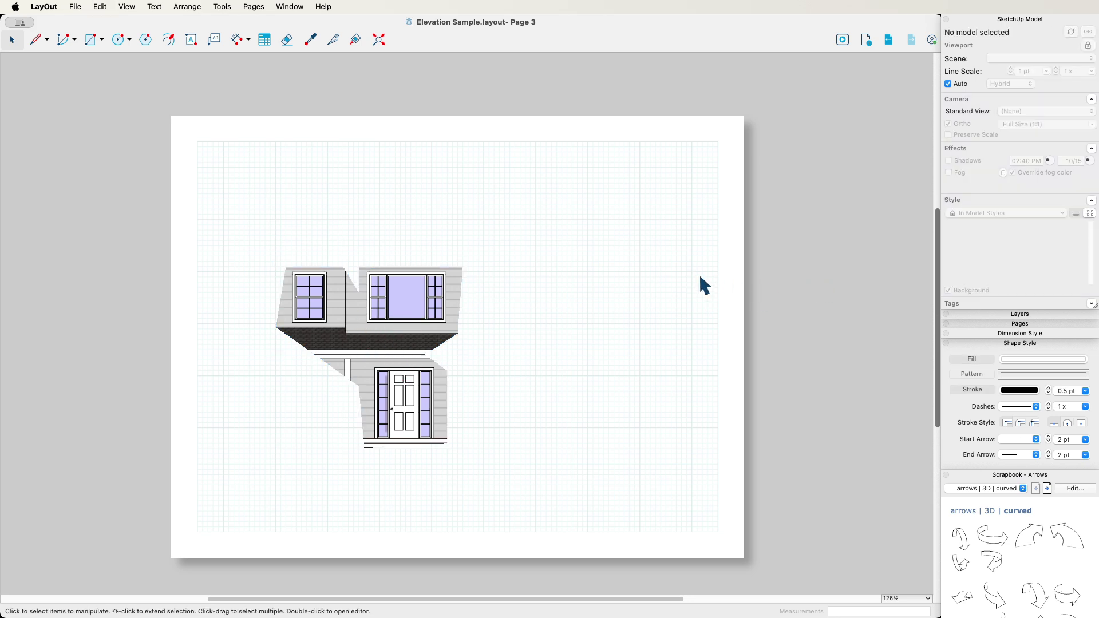
{"action": "key", "text": "super+z"}
{"action": "key", "text": "super+z"}
{"action": "key", "text": "super+z"}
{"action": "key", "text": "super+z"}
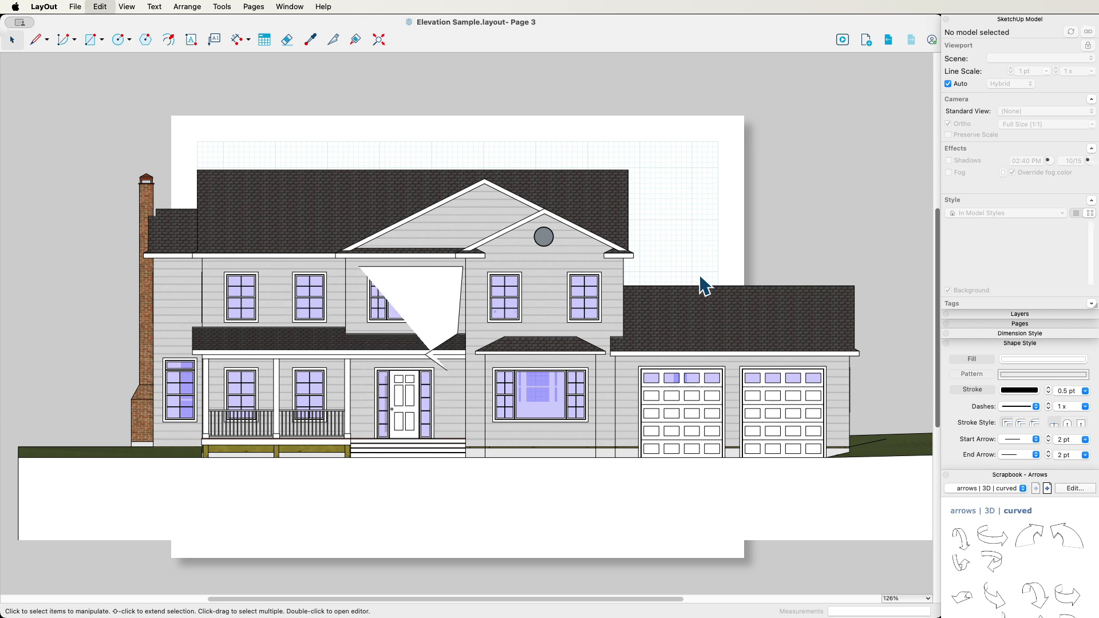
{"action": "left_click", "coordinate": [543, 320]}
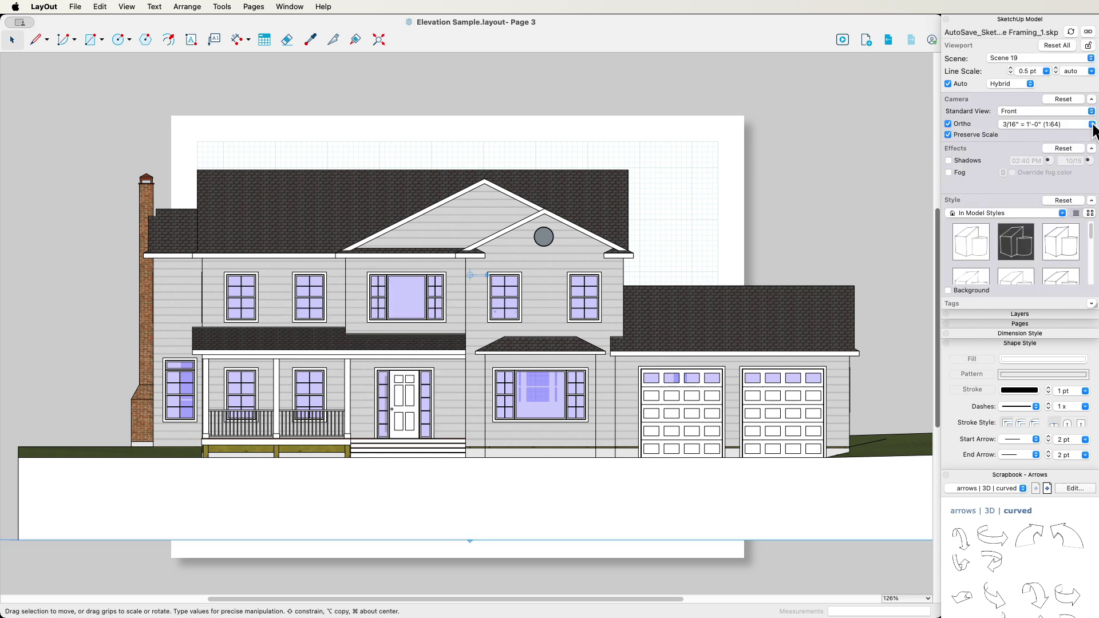
Scale the full house to 1/16" = 1'-0" at lower right; paste the entrance detail top-left.
{"action": "left_click", "coordinate": [1091, 124]}
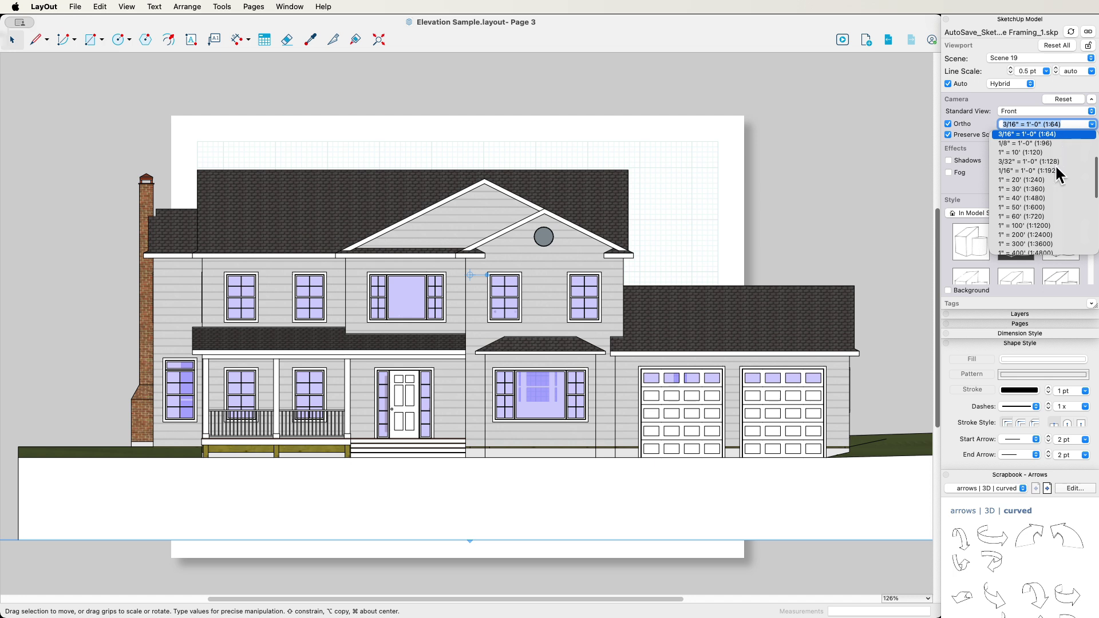
{"action": "left_click", "coordinate": [1032, 171]}
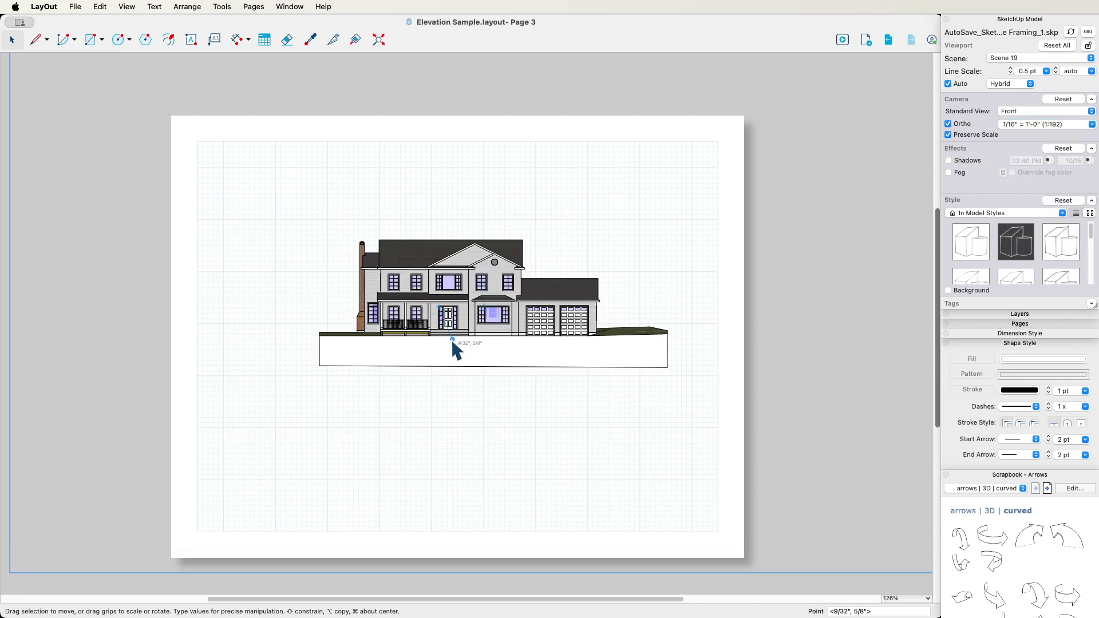
{"action": "left_click_drag", "start_coordinate": [453, 341], "coordinate": [520, 432]}
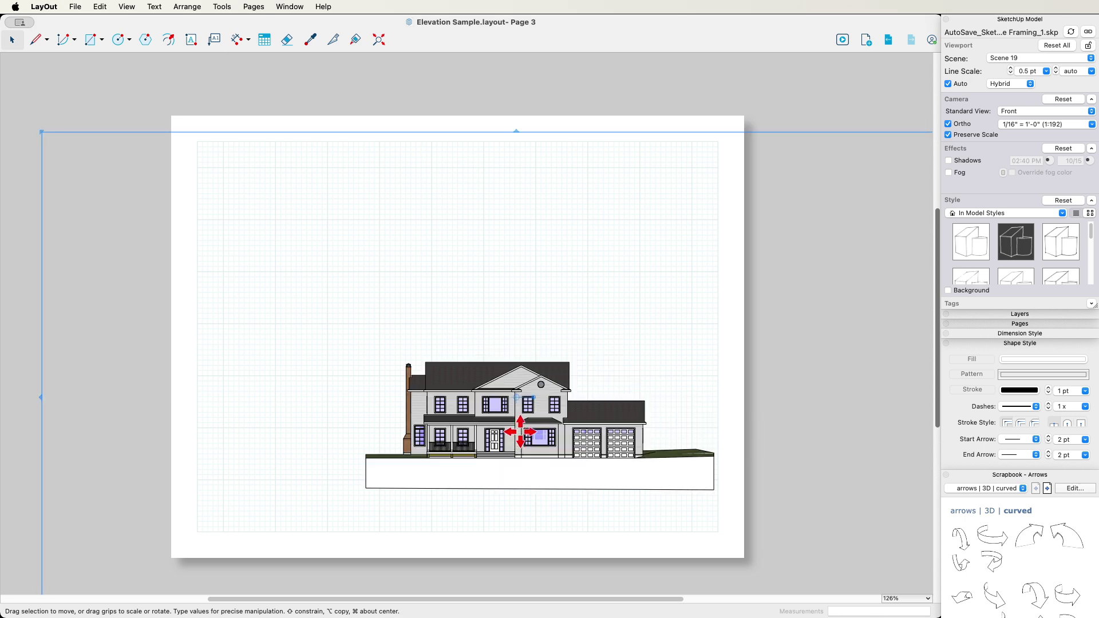
{"action": "key", "text": "super+v"}
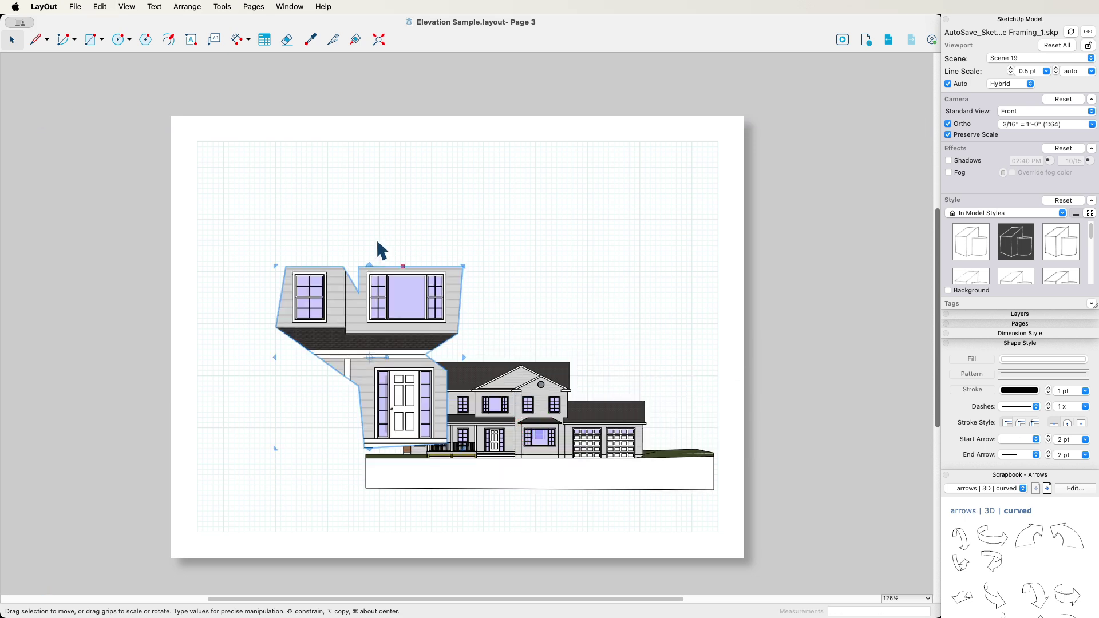
{"action": "left_click_drag", "start_coordinate": [392, 338], "coordinate": [292, 253]}
Draw leader lines from the detail's corners to the house's front porch and upper window.
{"action": "key", "text": "Escape"}
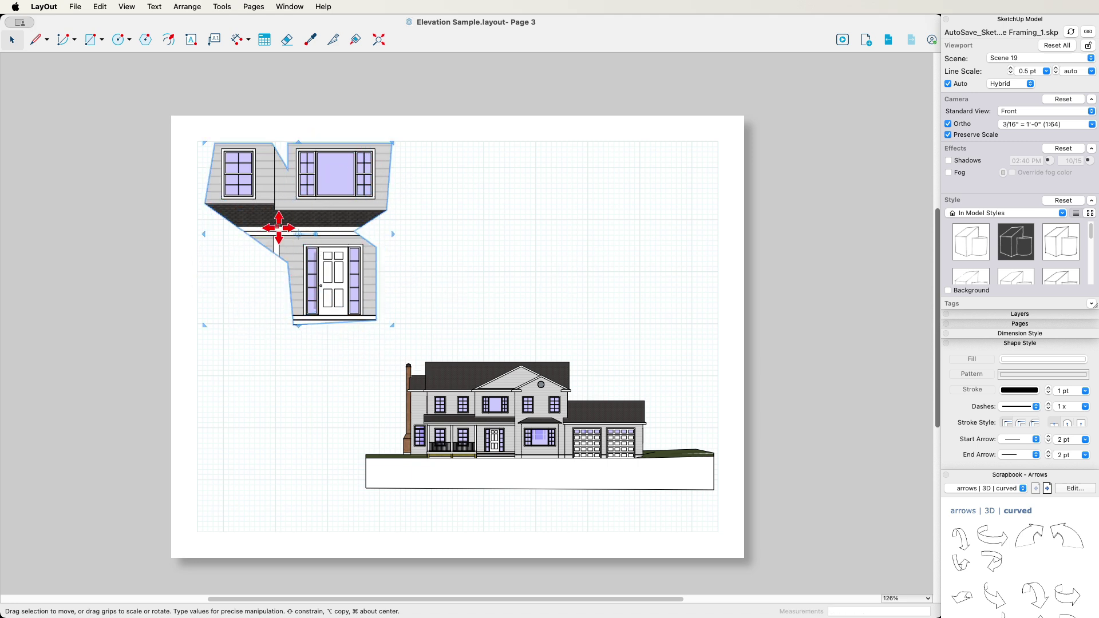
{"action": "left_click", "coordinate": [38, 40]}
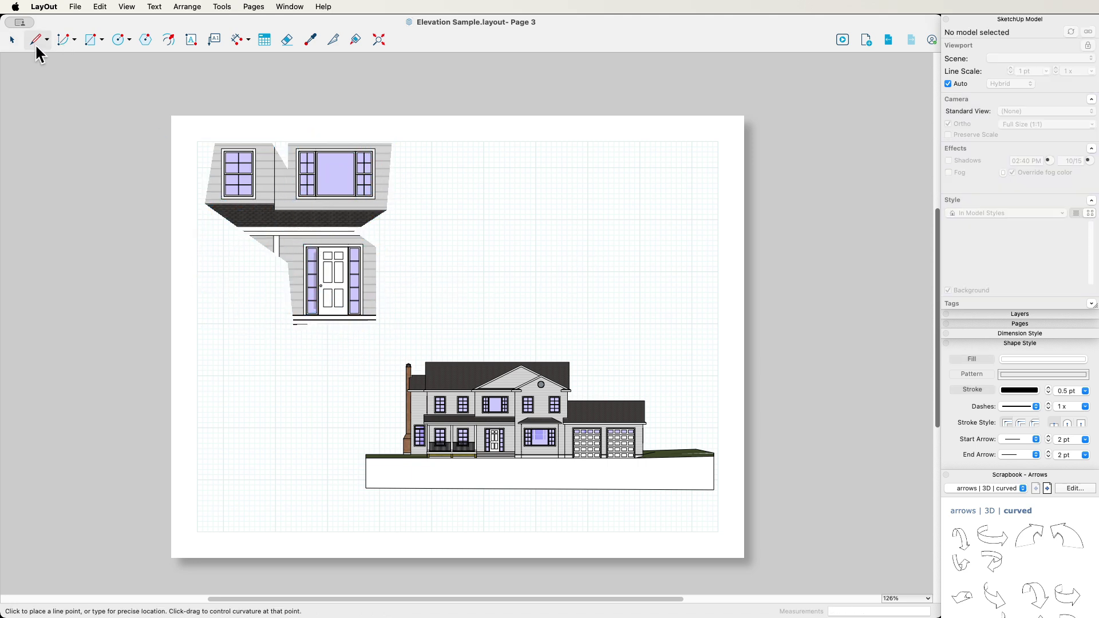
{"action": "left_click", "coordinate": [294, 326]}
{"action": "left_click", "coordinate": [482, 457]}
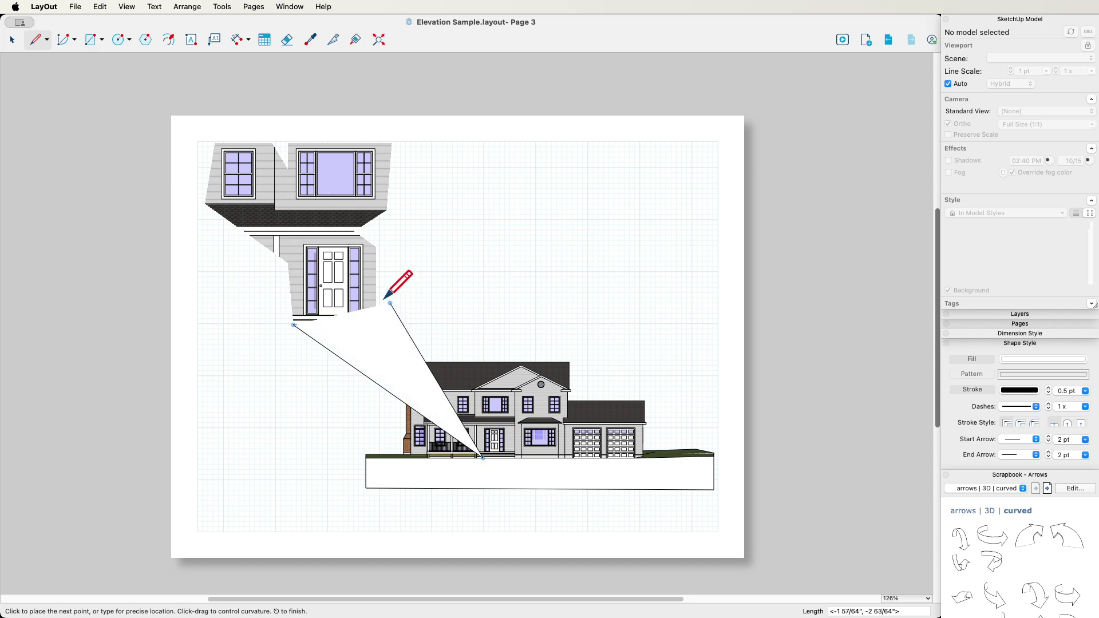
{"action": "left_click", "coordinate": [391, 143]}
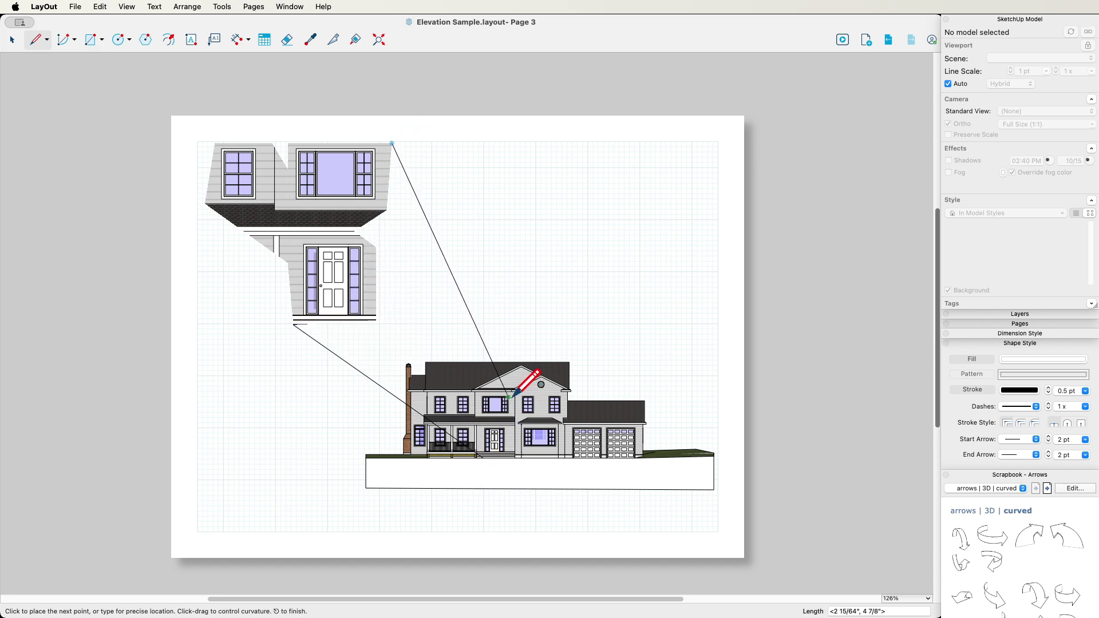
{"action": "scroll", "coordinate": [515, 394], "scroll_direction": "up", "scroll_amount": 15}
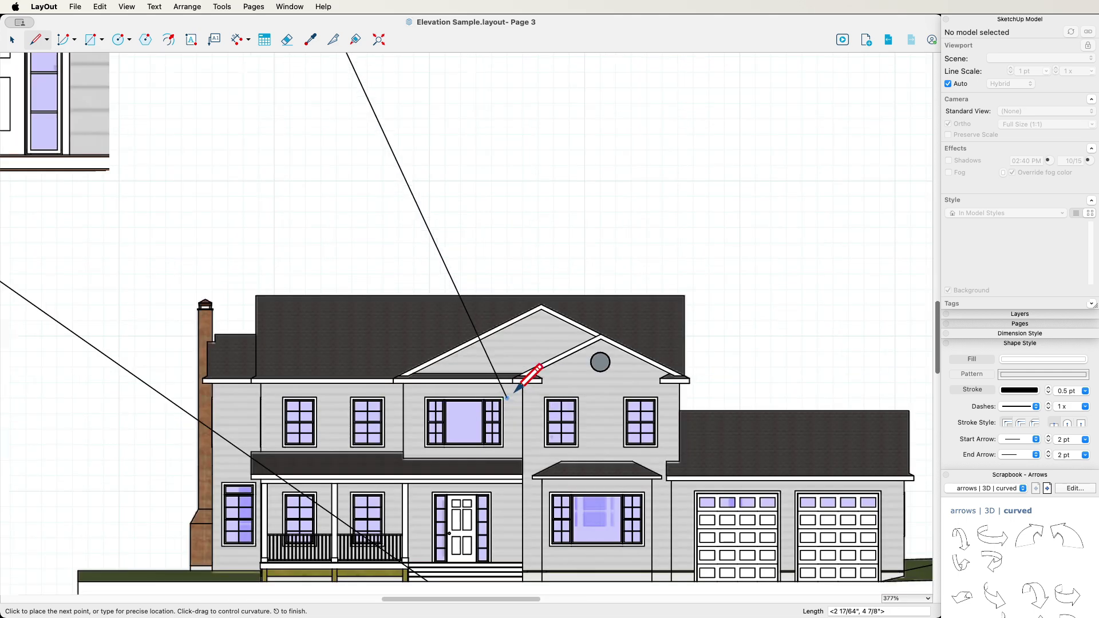
{"action": "scroll", "coordinate": [521, 375], "scroll_direction": "down", "scroll_amount": 15}
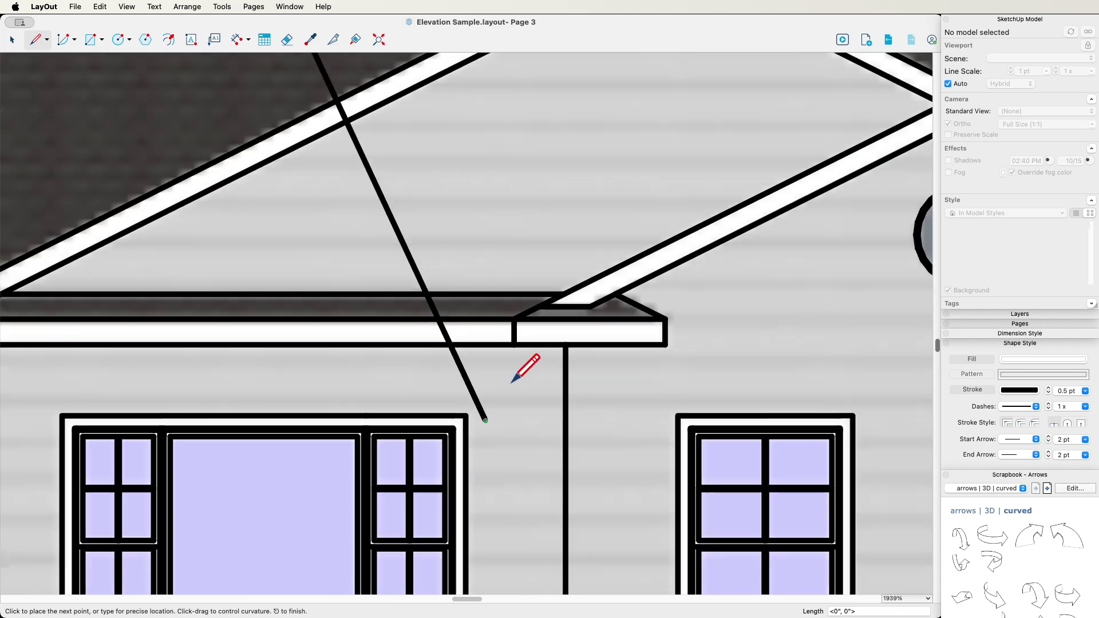
{"action": "key", "text": "Return"}
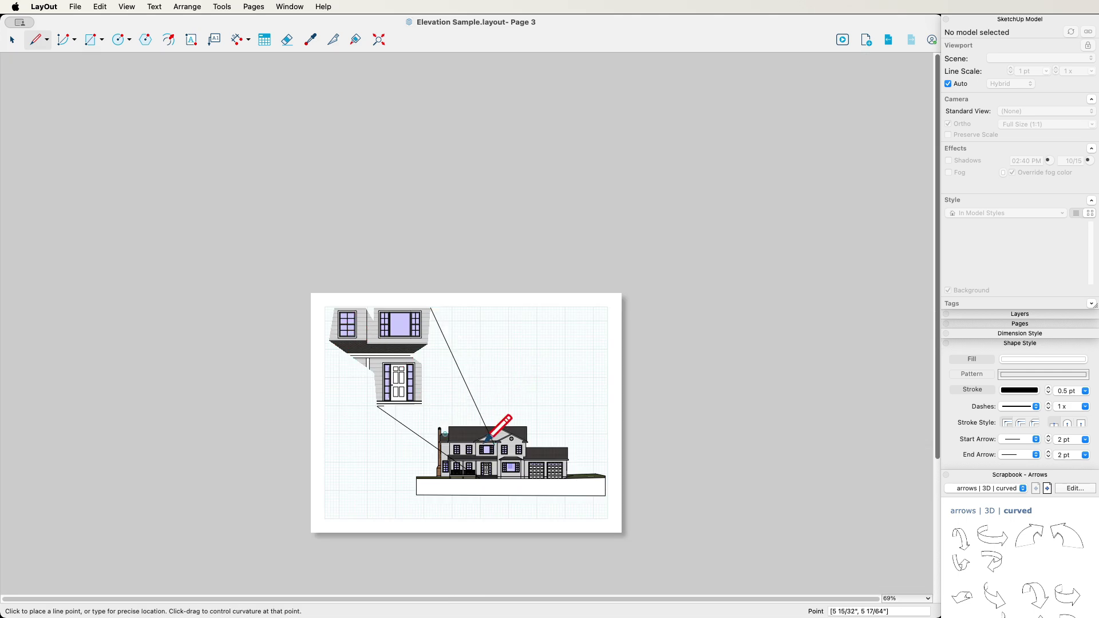
{"action": "scroll", "coordinate": [535, 429], "scroll_direction": "up", "scroll_amount": 3}
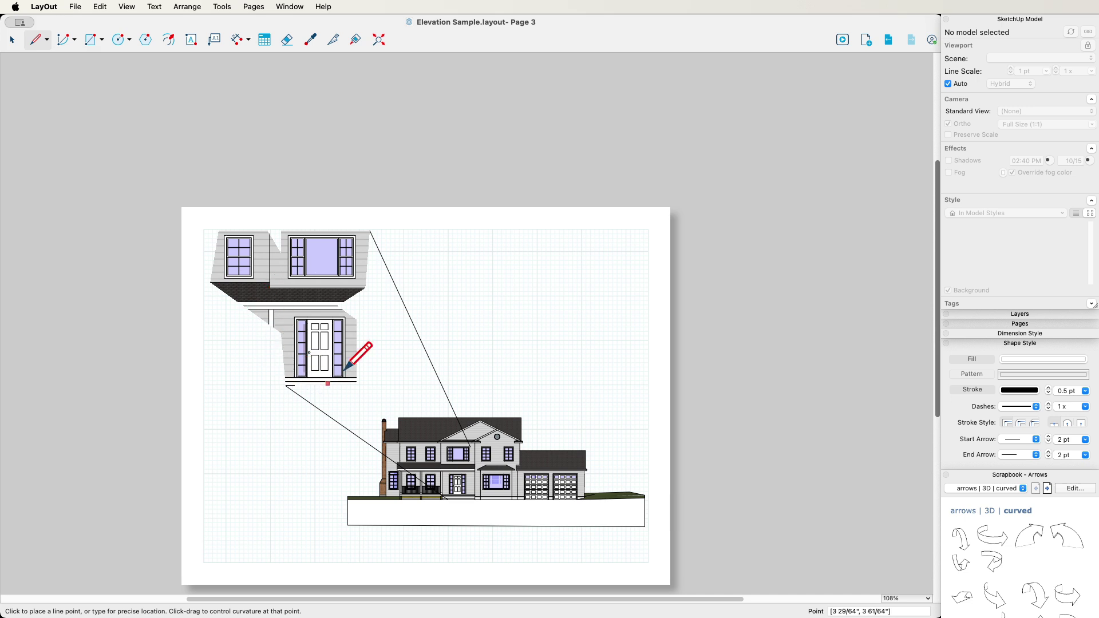
{"action": "key", "text": "space"}
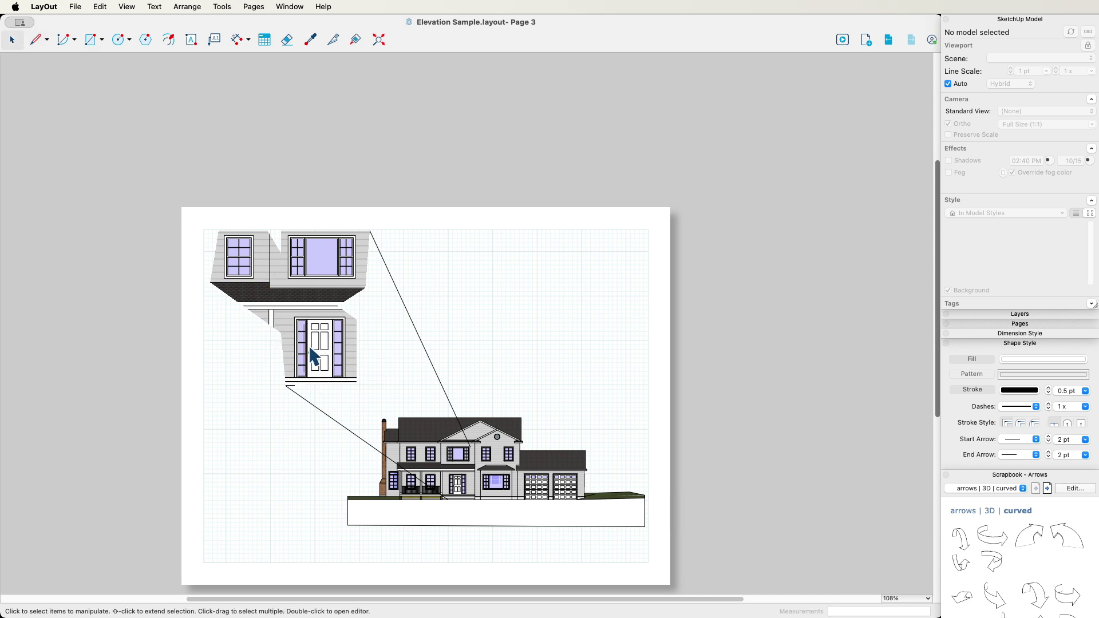
Raise the entrance detail's clipping outline stroke from 1 pt to 1.3 pt.
{"action": "left_click", "coordinate": [313, 346]}
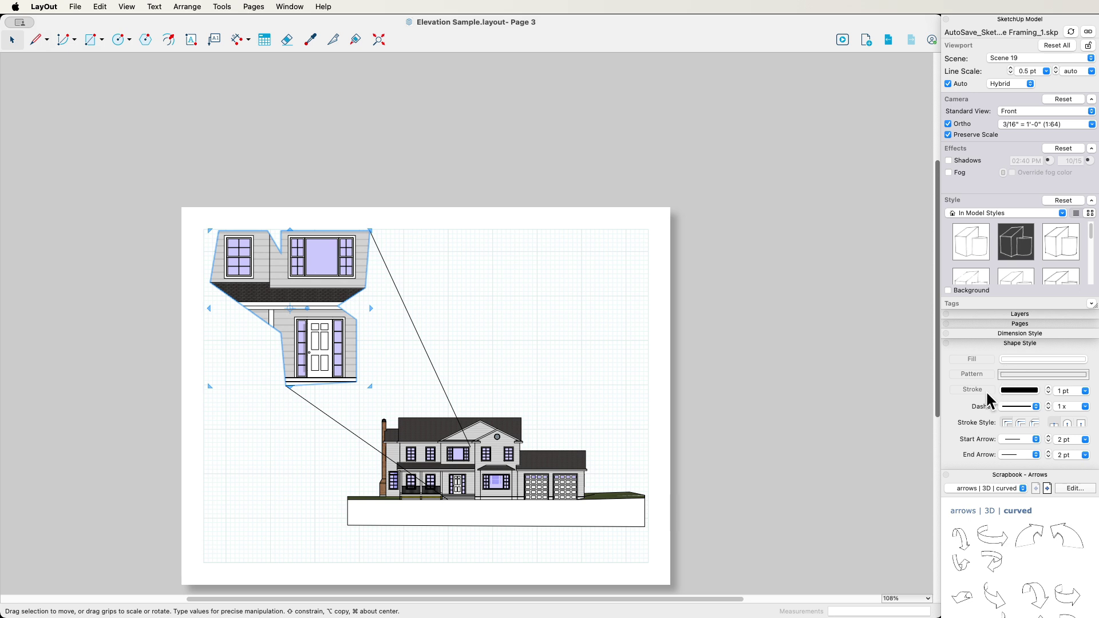
{"action": "left_click", "coordinate": [791, 381]}
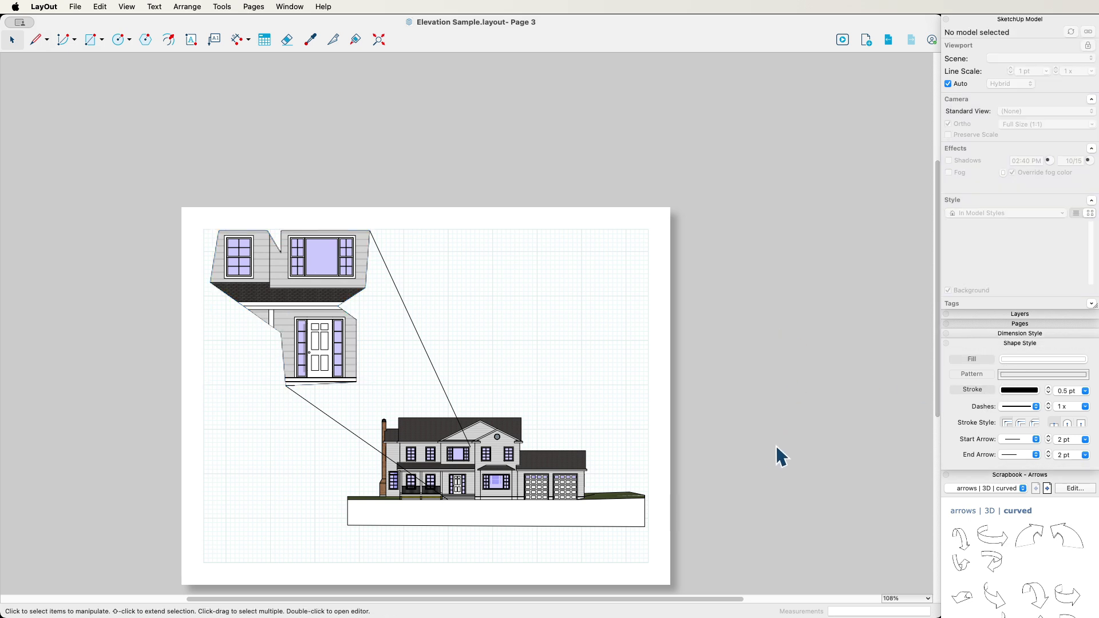
{"action": "left_click", "coordinate": [328, 309]}
{"action": "scroll", "coordinate": [318, 378], "scroll_direction": "up", "scroll_amount": 3}
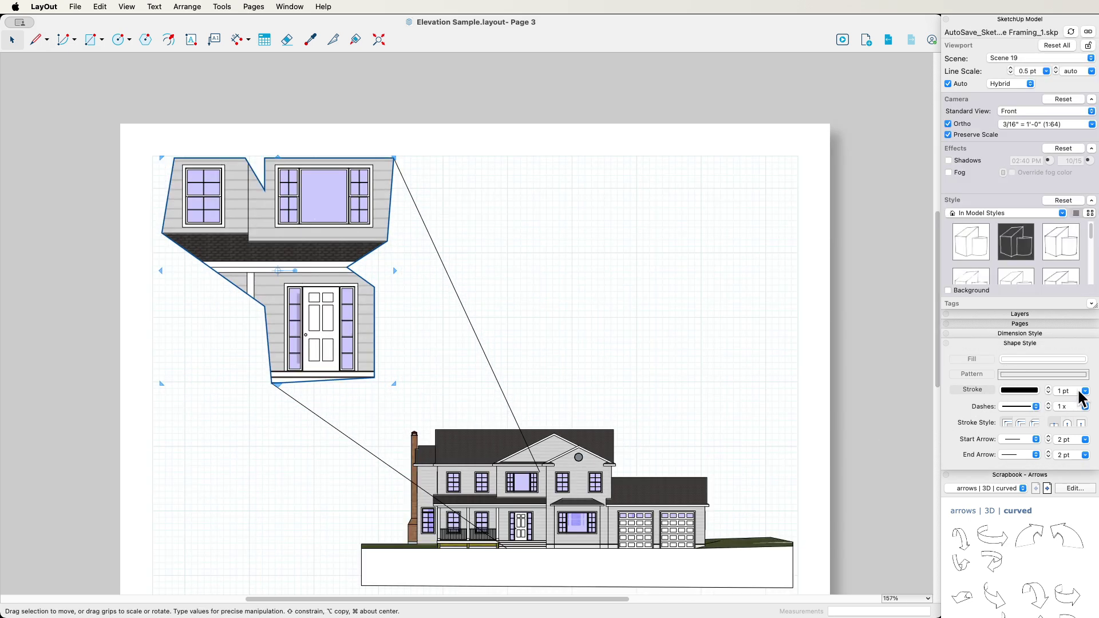
{"action": "left_click", "coordinate": [1048, 388]}
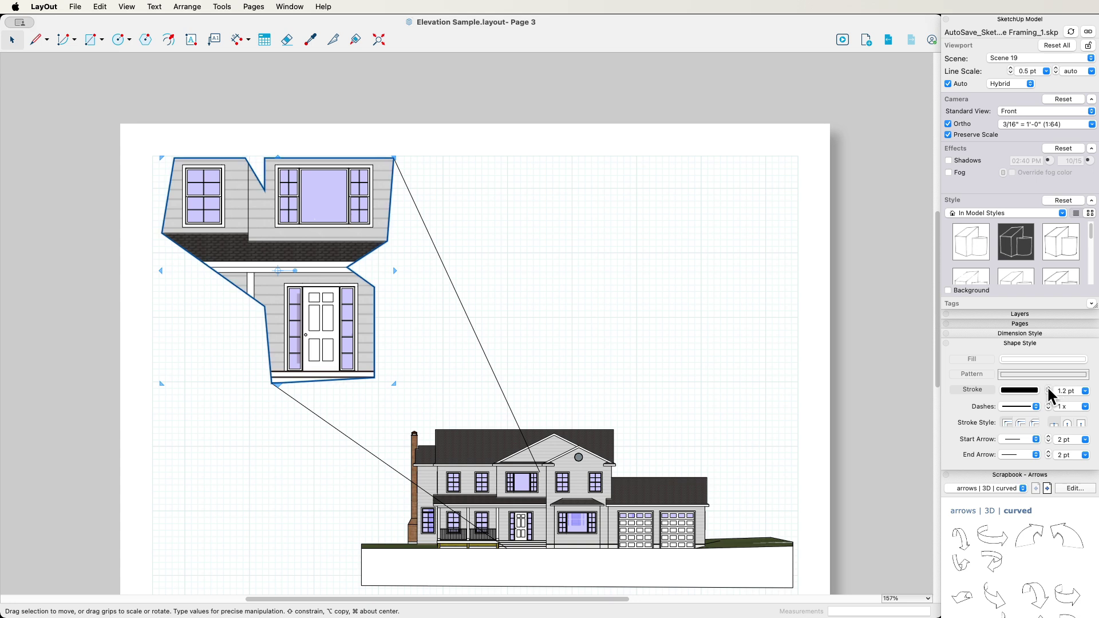
{"action": "left_click", "coordinate": [846, 385]}
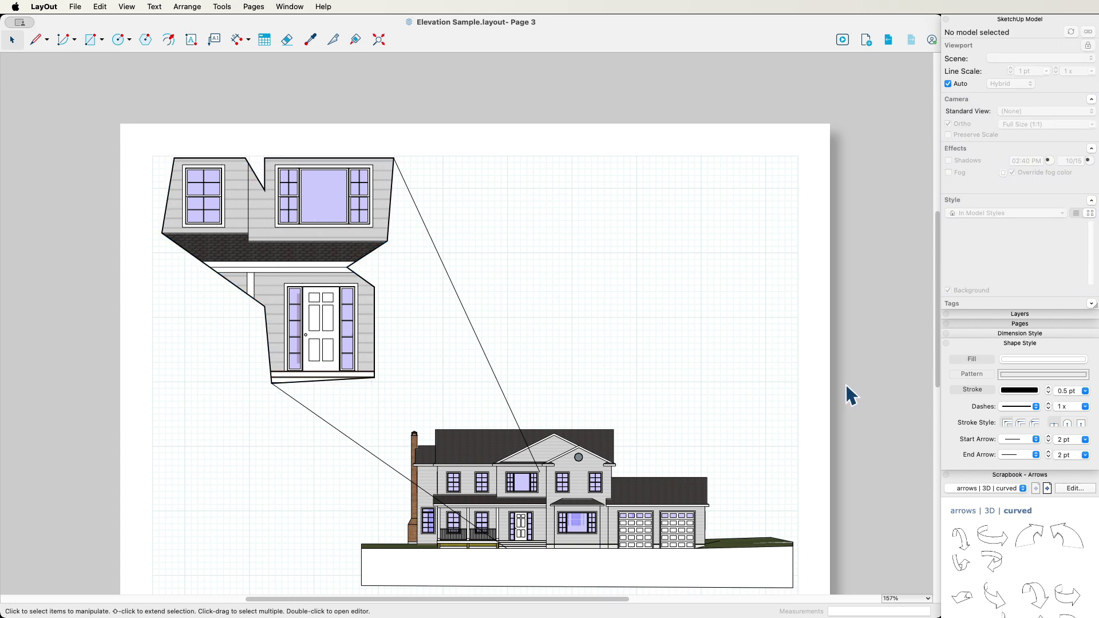
{"action": "scroll", "coordinate": [285, 311], "scroll_direction": "down", "scroll_amount": 2}
{"action": "left_click", "coordinate": [289, 300]}
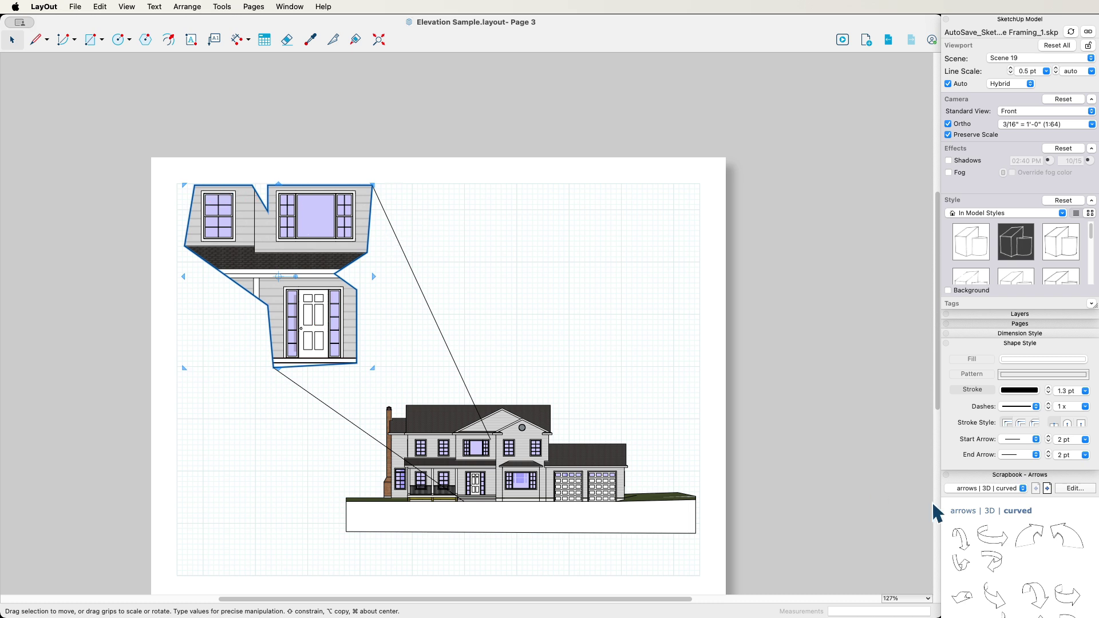
{"action": "left_click", "coordinate": [1020, 324]}
{"action": "left_click", "coordinate": [1007, 352]}
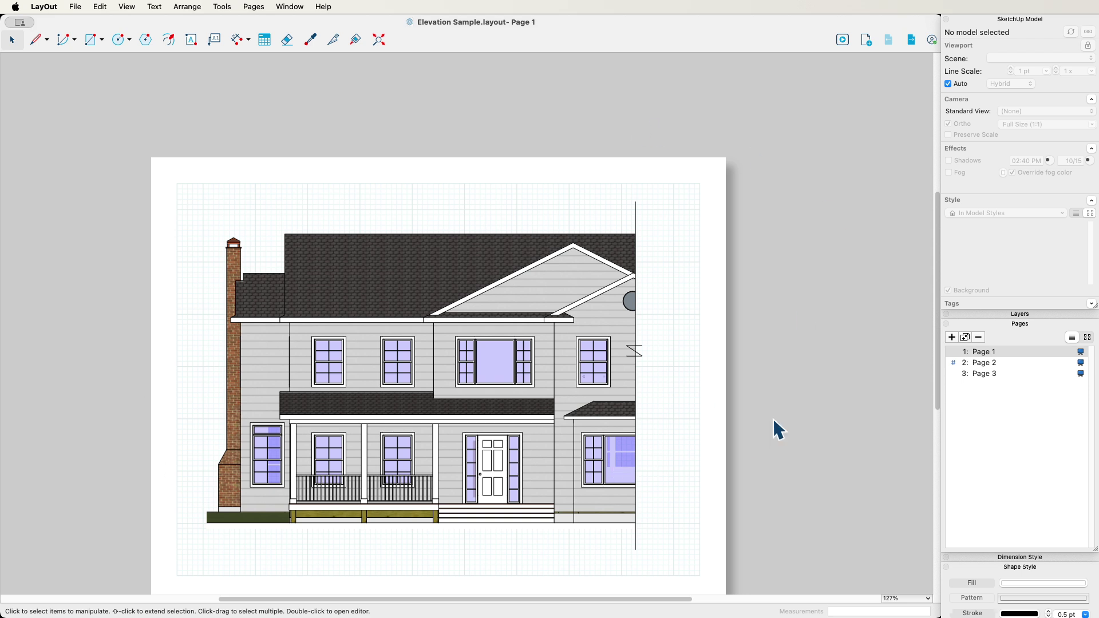
{"action": "left_click", "coordinate": [990, 363]}
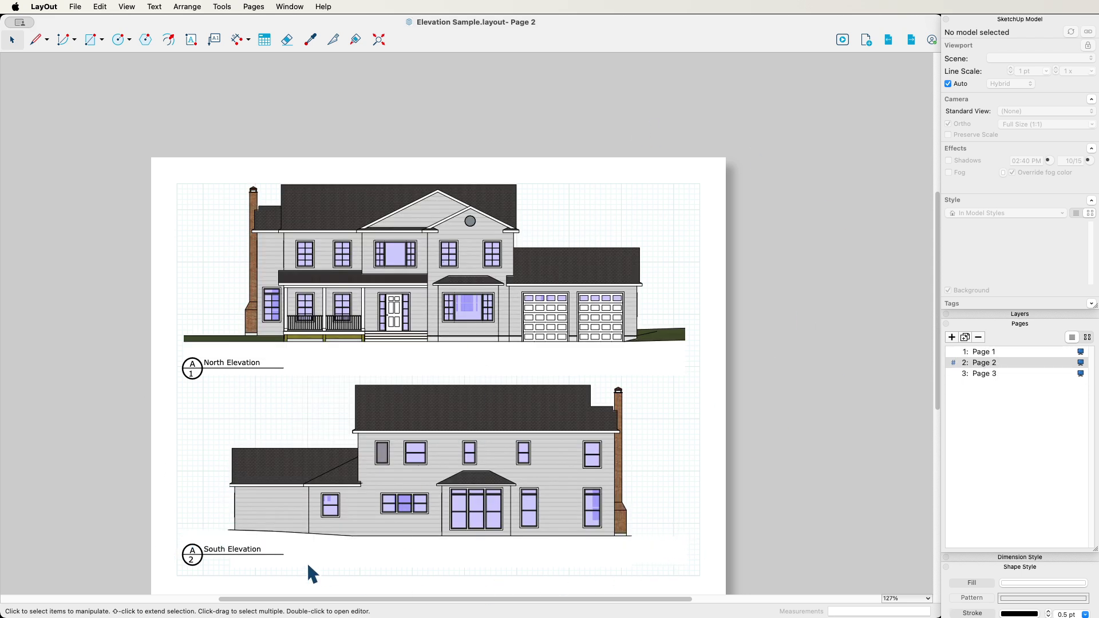
{"action": "left_click", "coordinate": [989, 375]}
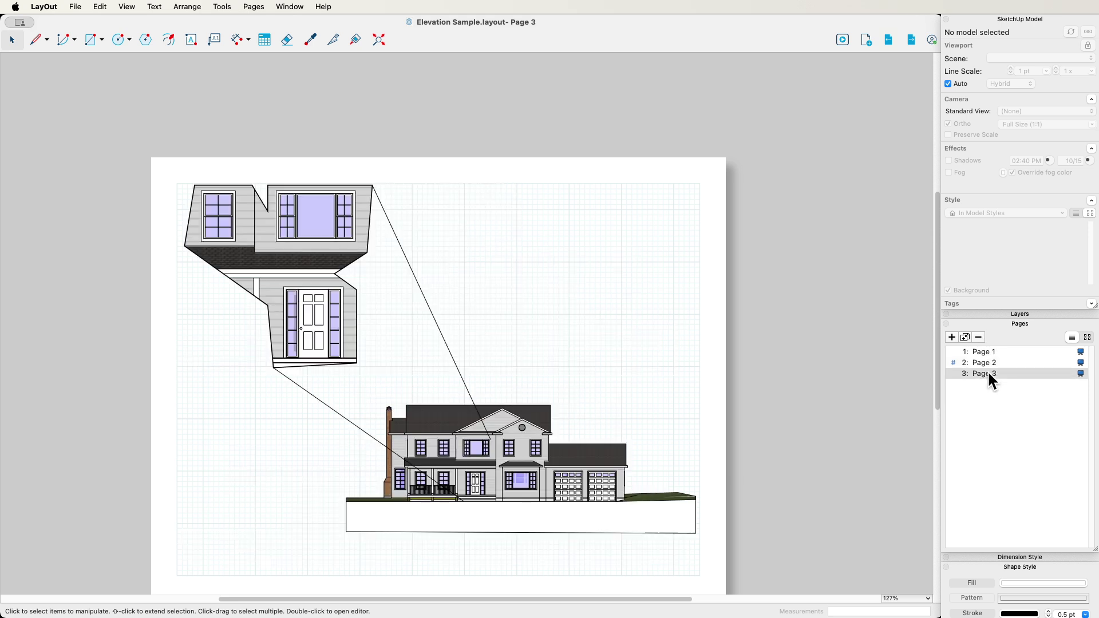